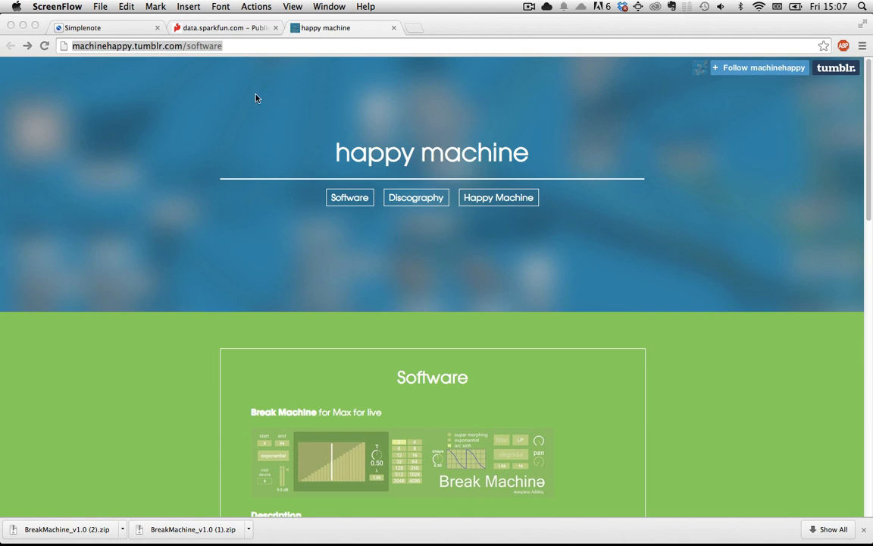
- Review the Break Machine description and download information on the happy machine software page
scroll(394, 345, down, 3)
scroll(453, 126, up, 3)
scroll(445, 161, down, 5)
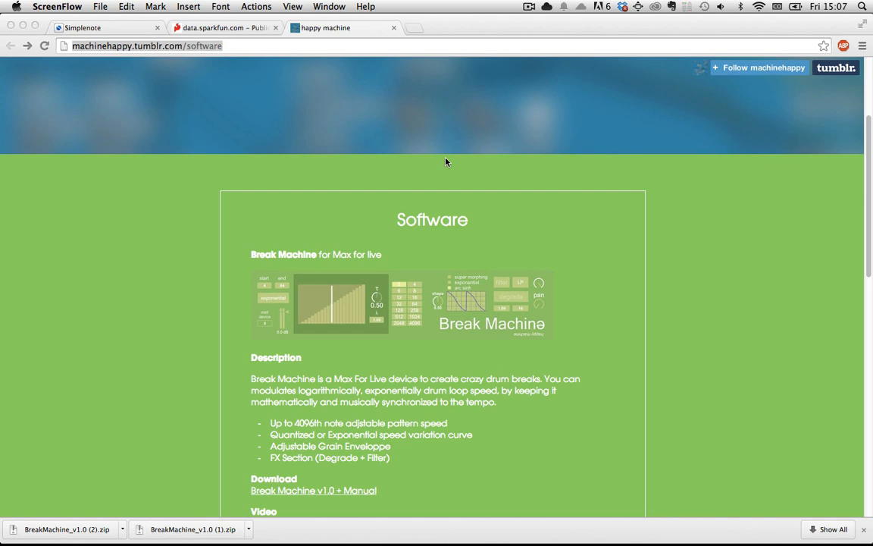
scroll(447, 162, down, 10)
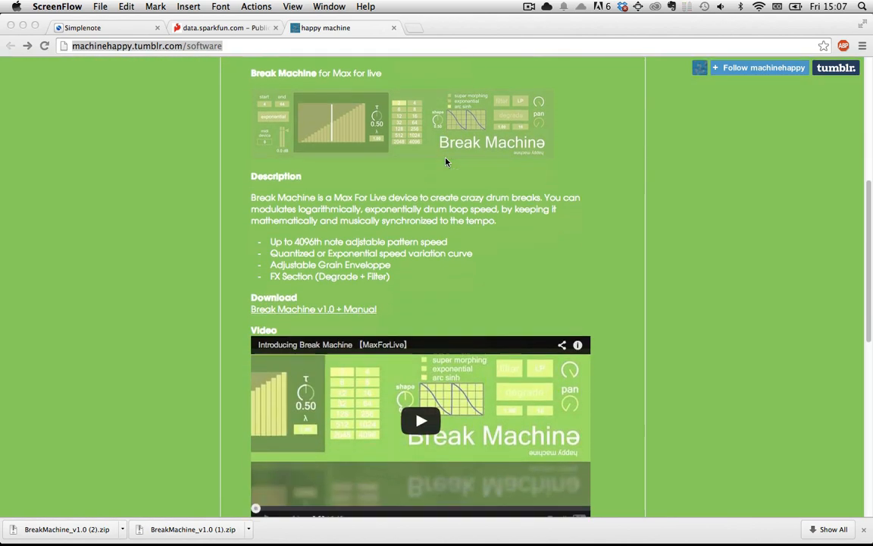
scroll(231, 113, up, 10)
double_click(124, 46)
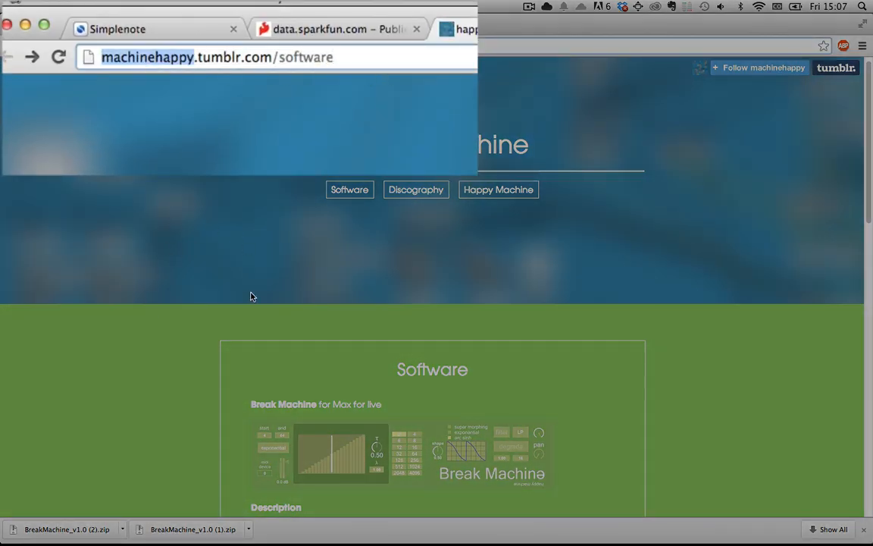
scroll(249, 296, down, 2)
scroll(253, 296, up, 1)
scroll(253, 296, down, 10)
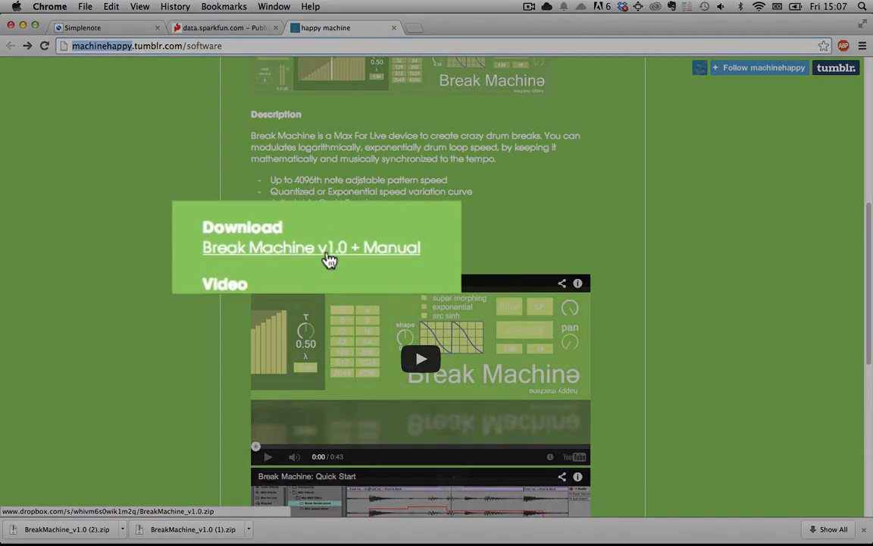
- Download BreakMachine_v1.0.zip from its Dropbox page and unpack the archive
click(329, 256)
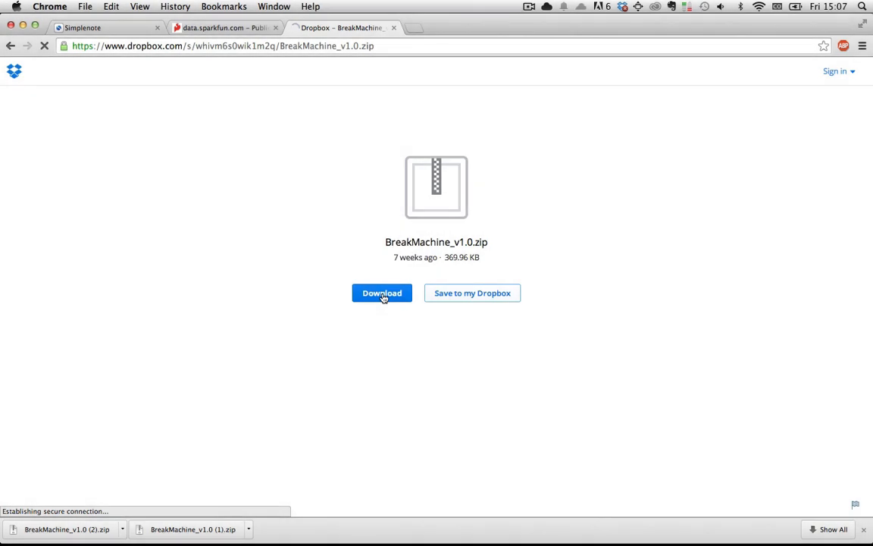
click(382, 295)
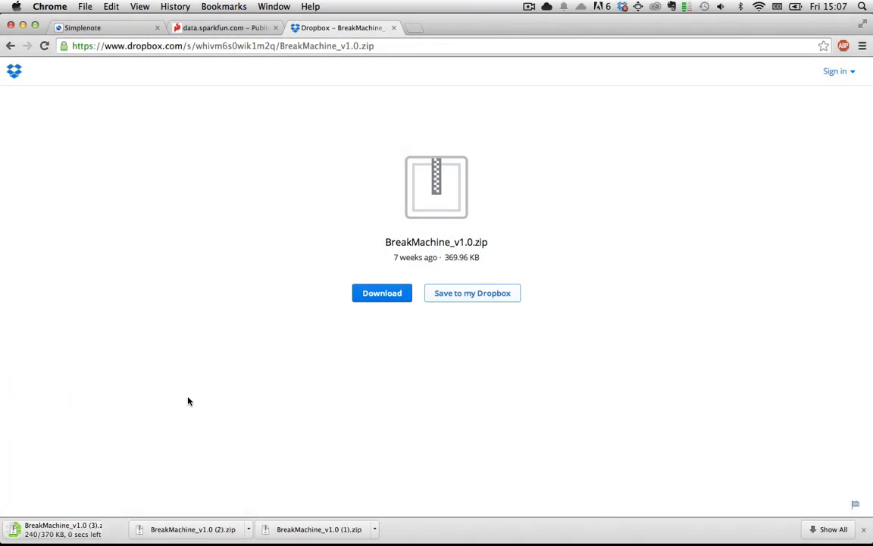
click(72, 530)
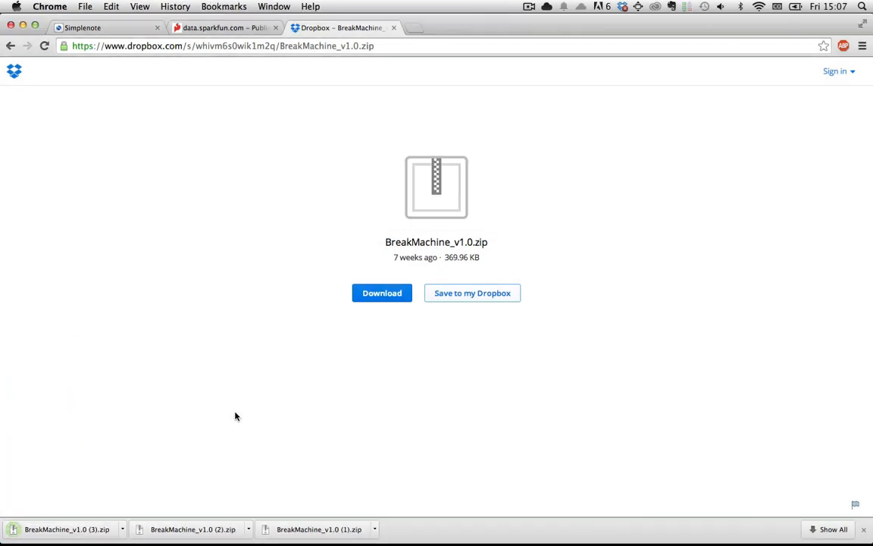
- Switch to Ableton Live and open the Downloads folder in a Finder window placed alongside it
mouse_move(414, 471)
click(495, 471)
mouse_move(548, 531)
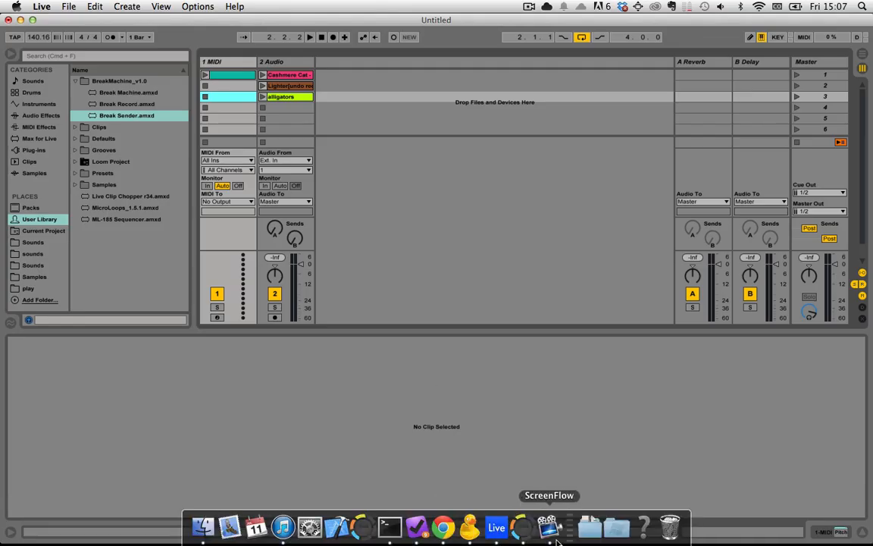
click(590, 527)
click(630, 148)
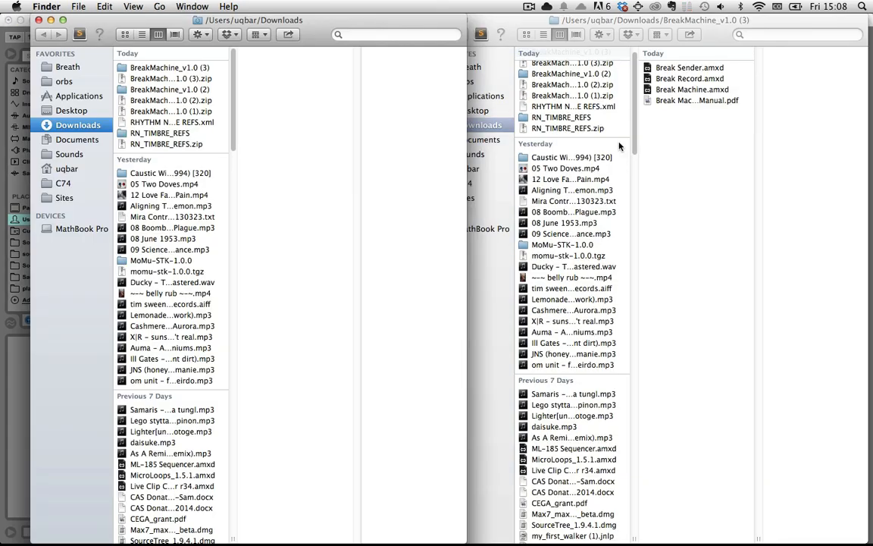
key(ctrl+alt+super+Right)
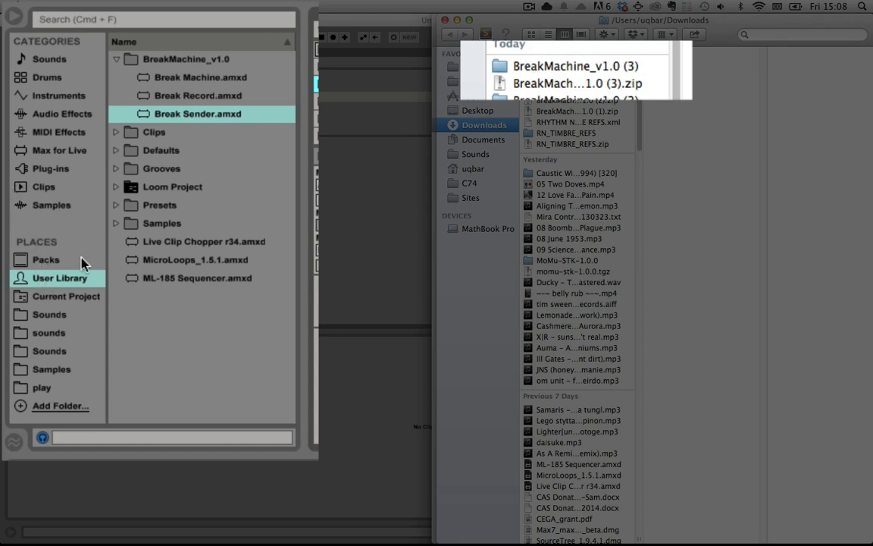
- Return to Live, show the Arrangement View with the browser, and expand the BreakMachine_v1.0 folder in the User Library
click(197, 142)
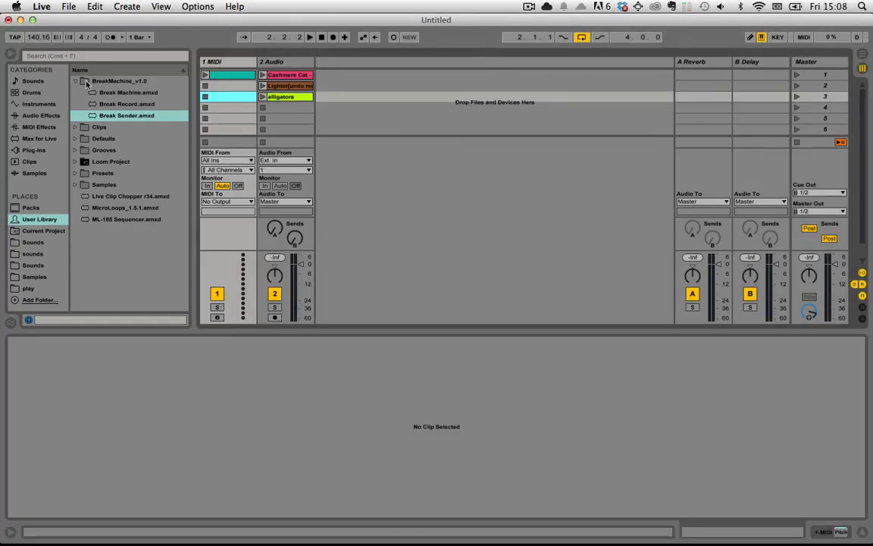
click(74, 81)
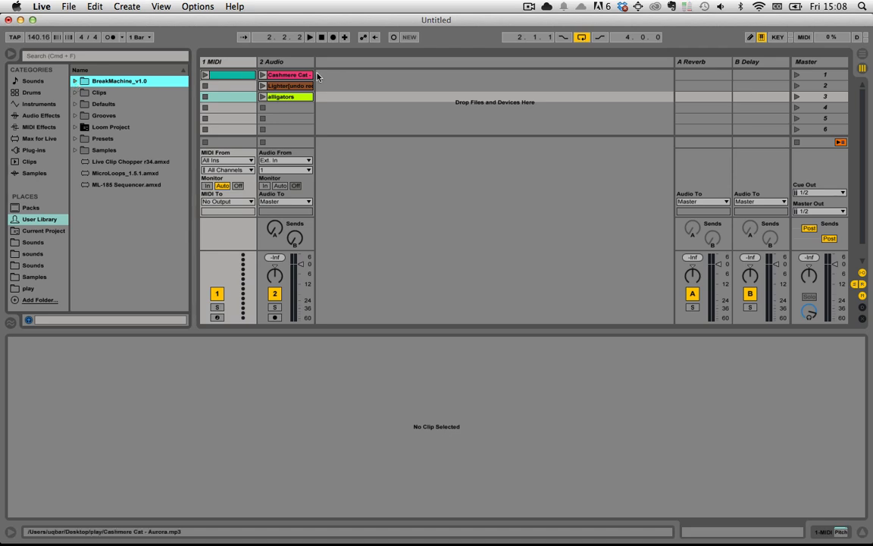
click(865, 55)
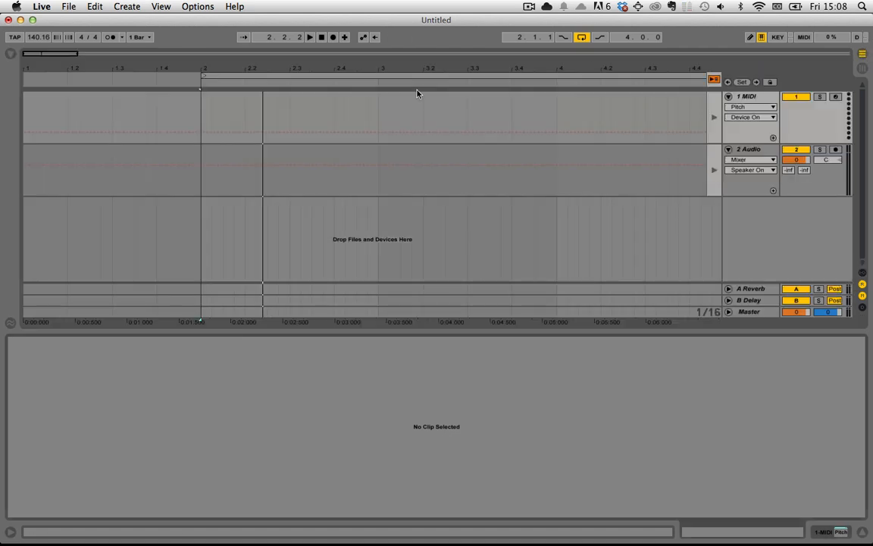
click(749, 151)
click(11, 54)
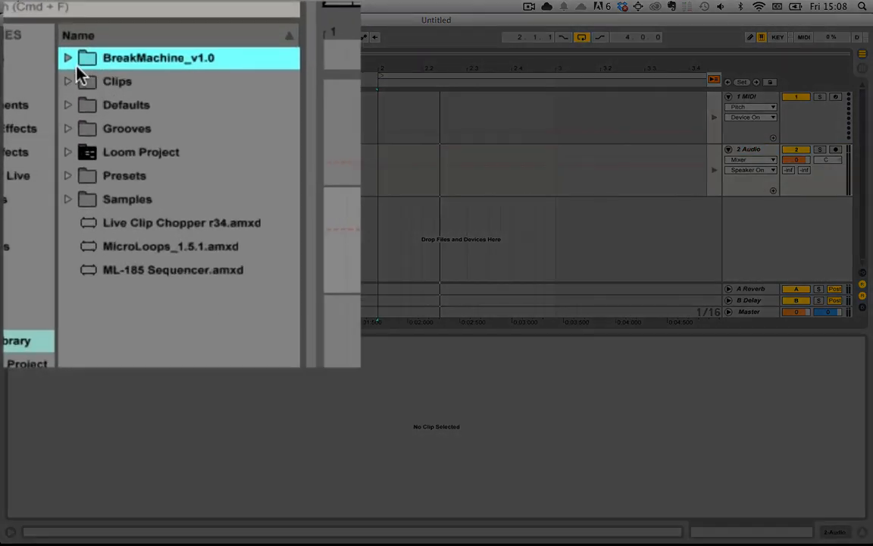
click(68, 58)
- Show the device chain of the 2 Audio track and load Break Machine.amxd into it
drag(136, 83, 153, 372)
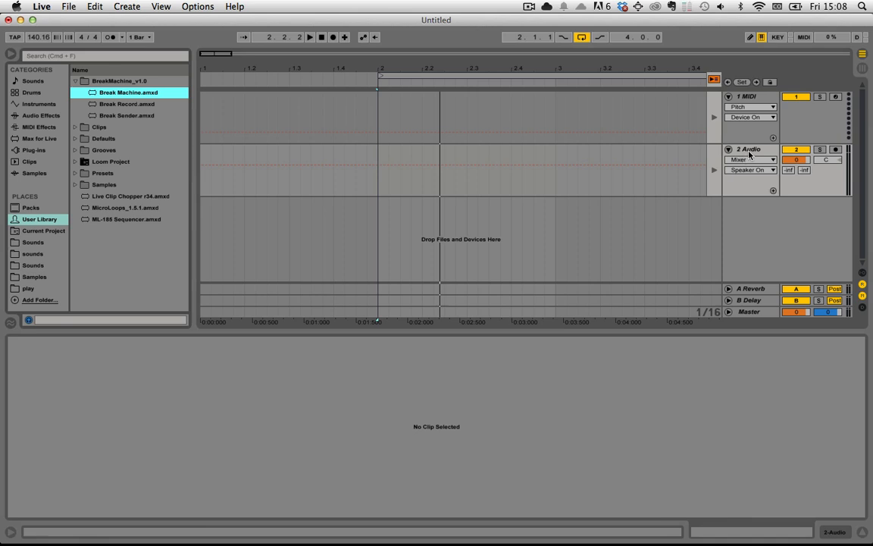
click(749, 154)
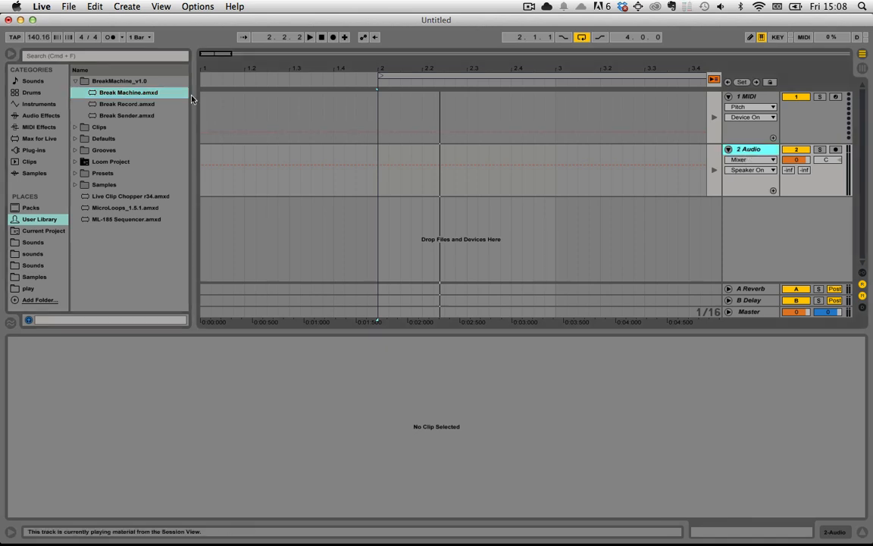
click(155, 93)
shift+click(155, 115)
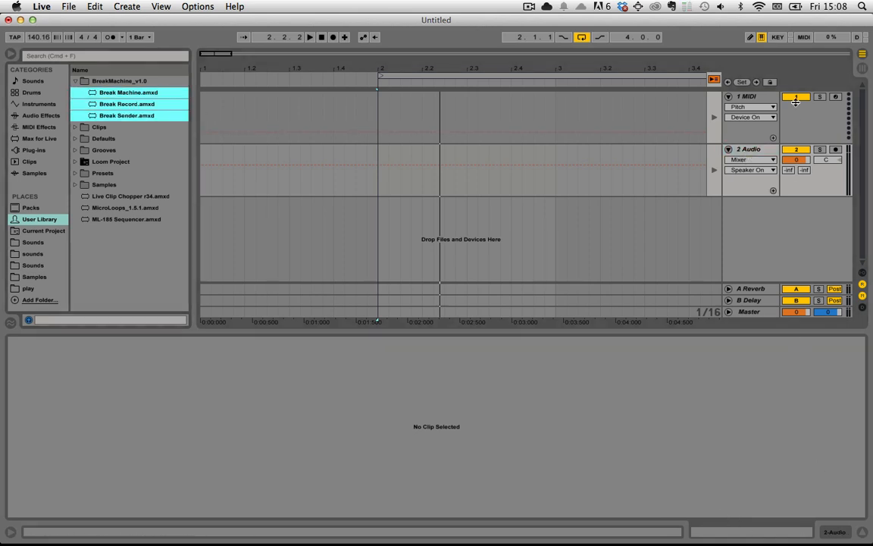
click(751, 149)
click(838, 530)
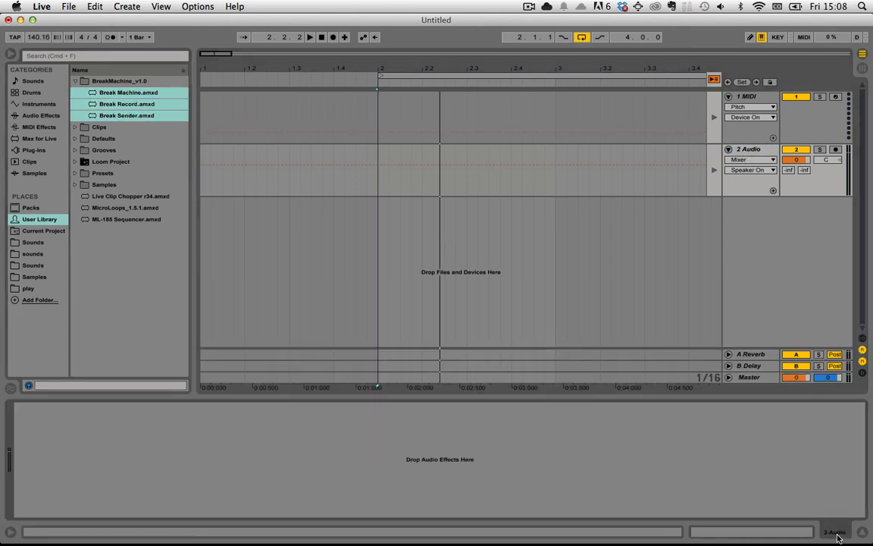
click(138, 115)
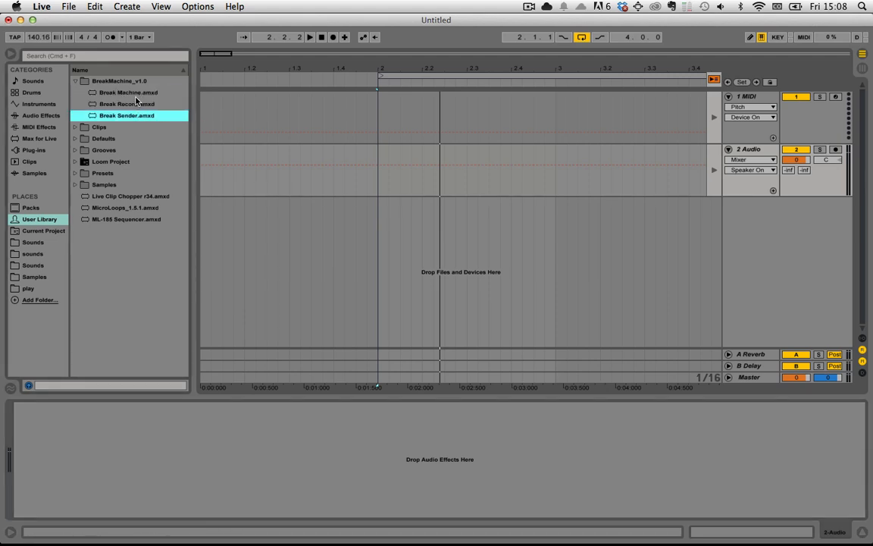
drag(126, 92, 219, 456)
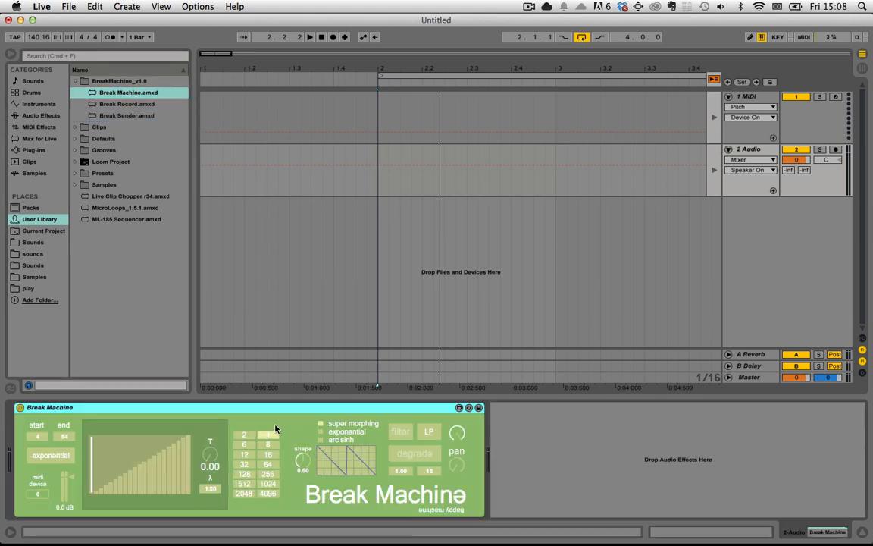
- Replace the Pitch device on the 1 MIDI track with Break Sender.amxd
click(769, 96)
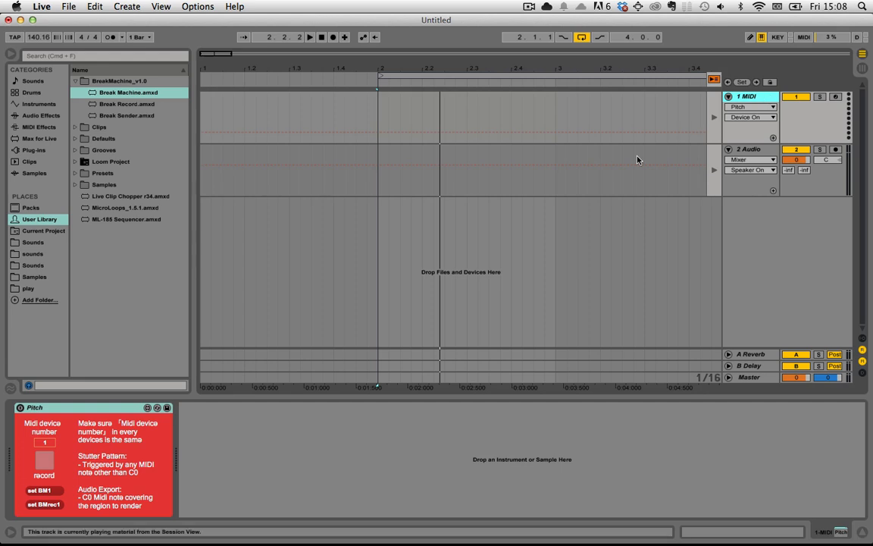
click(95, 410)
key(Delete)
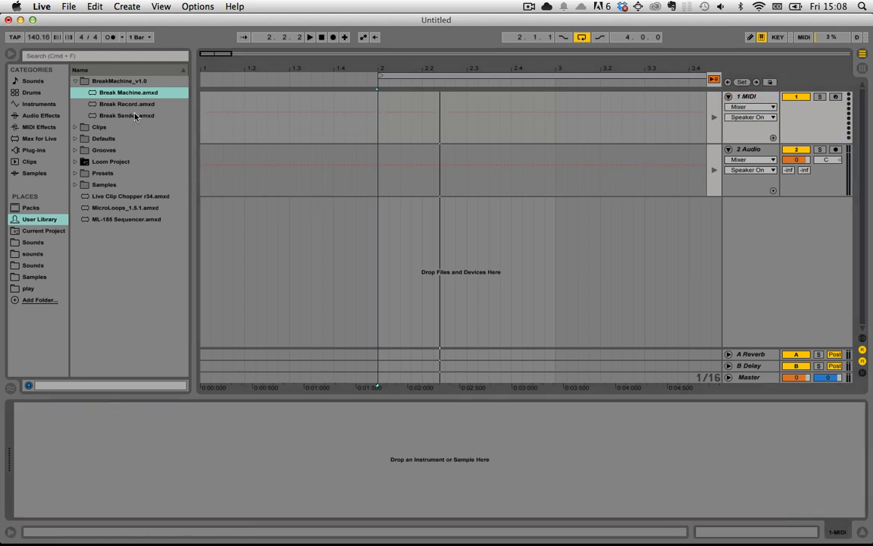
drag(135, 116, 138, 422)
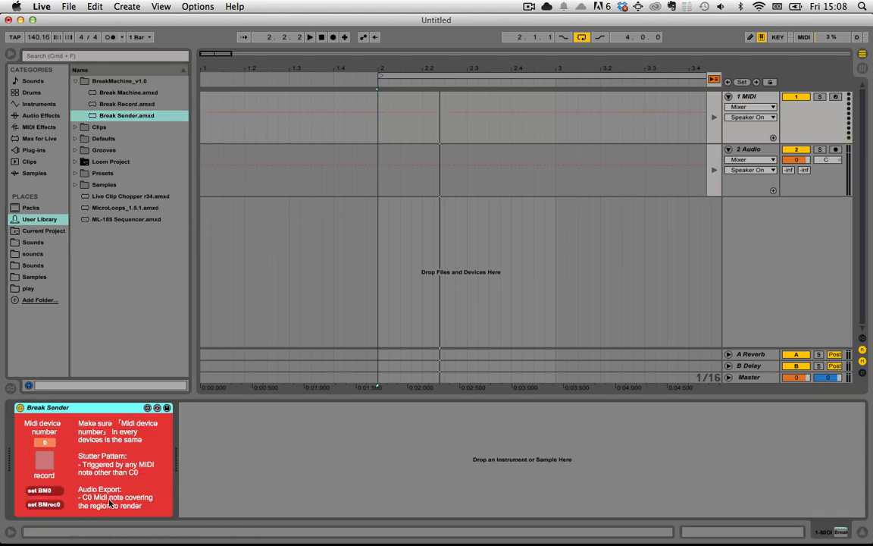
- Copy the Cashmere Cat - Aurora clip from the Session View into the arrangement's 2 Audio track at bar 2
click(745, 150)
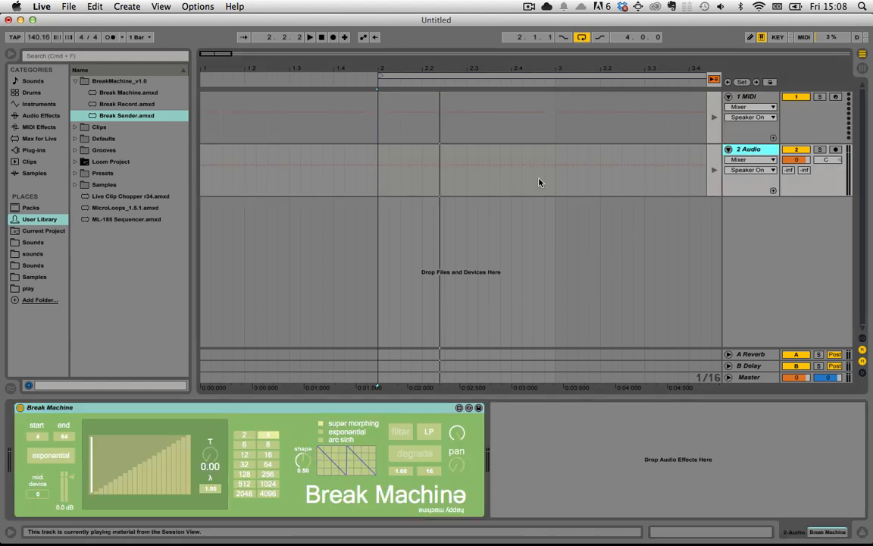
click(860, 66)
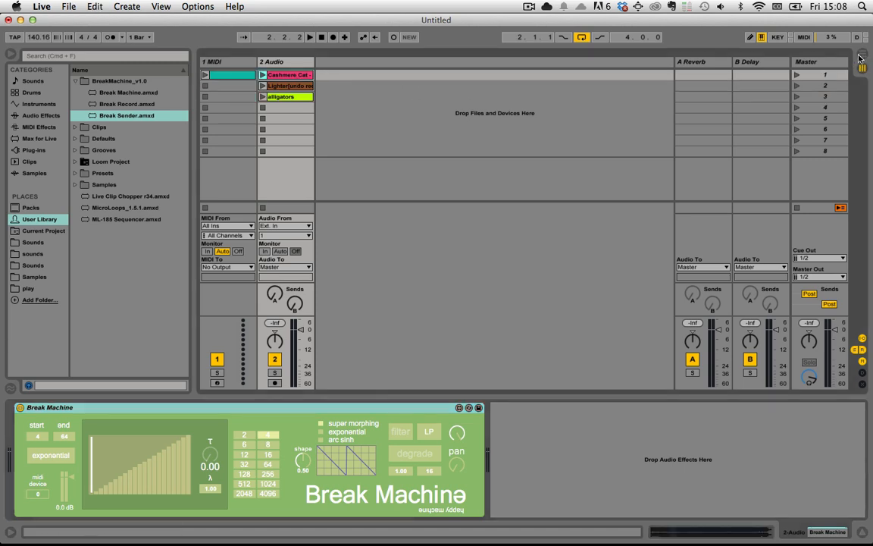
key(Tab)
key(super+v)
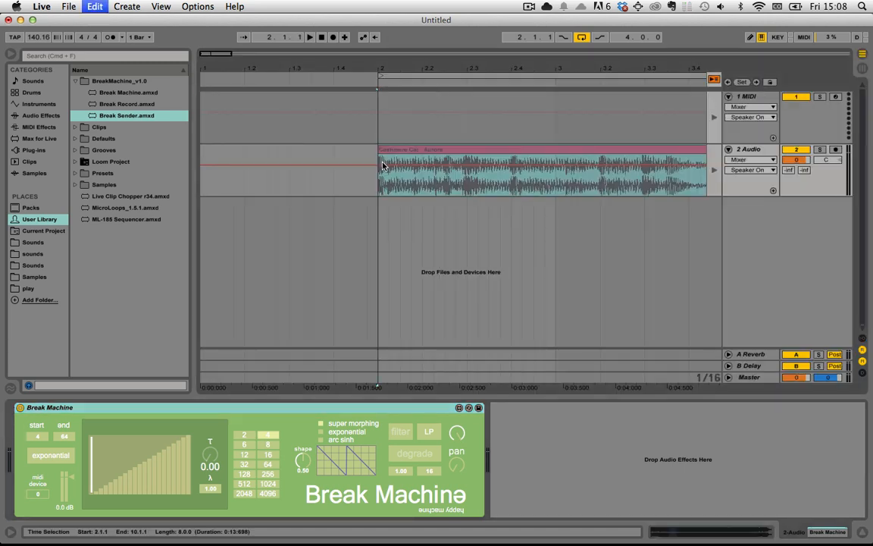
- Switch playback back to the arrangement and play the Cashmere Cat - Aurora clip from bar 2
key(space)
key(space)
key(space)
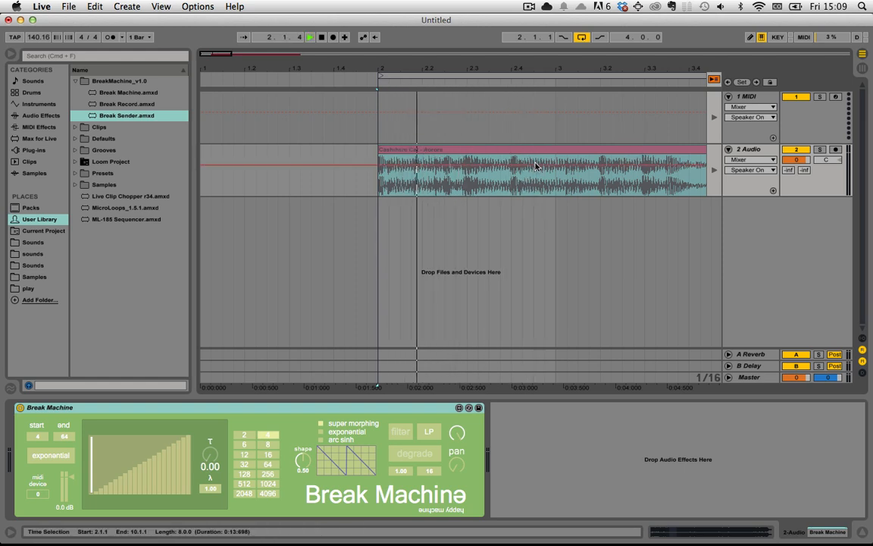
key(space)
click(714, 79)
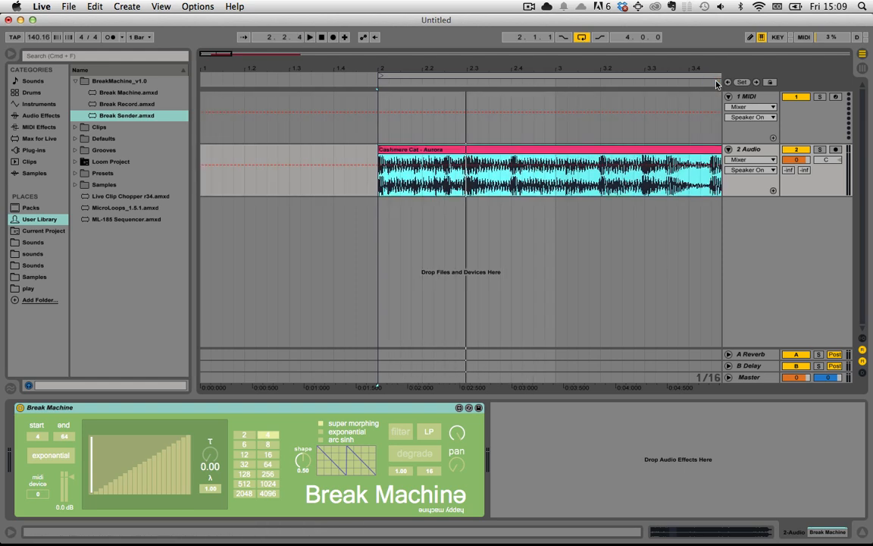
key(space)
key(space)
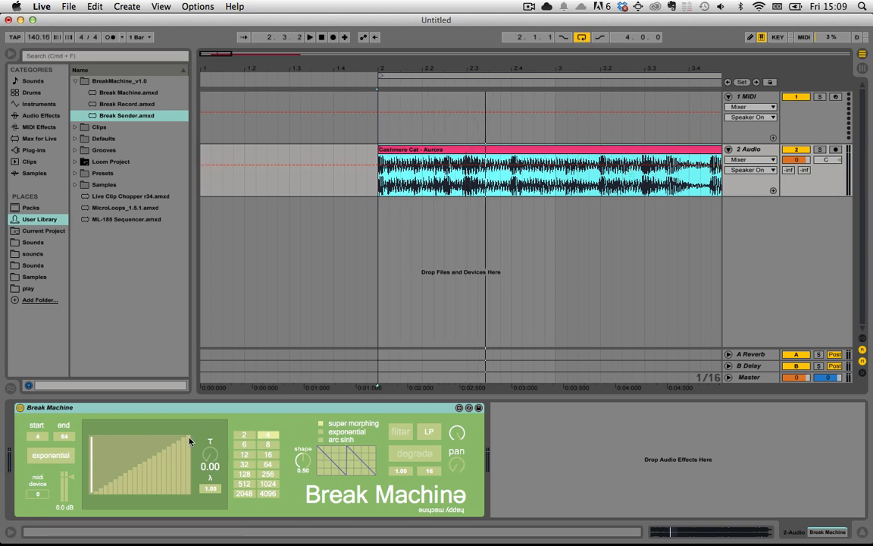
- Insert an empty MIDI clip on the 1 MIDI track from 2.1.1 to 2.3.1
click(377, 98)
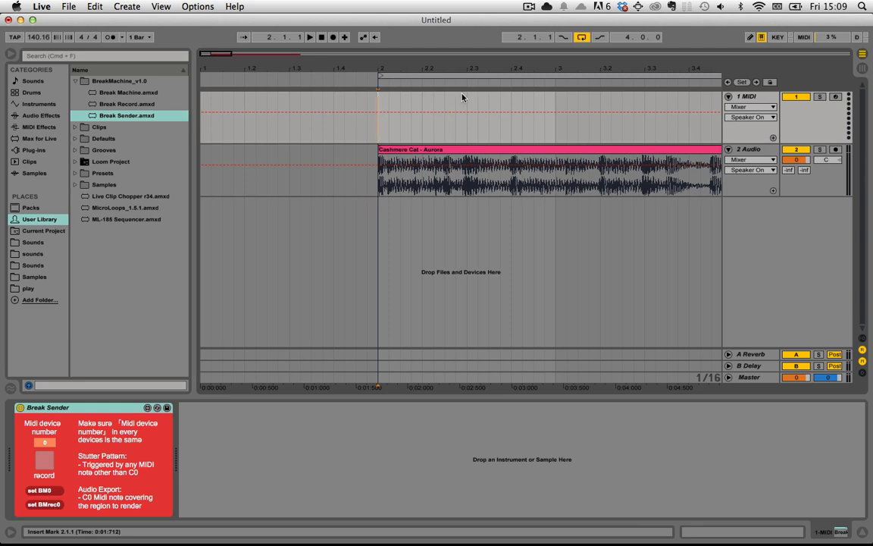
drag(377, 98, 471, 101)
key(cmd+shift+m)
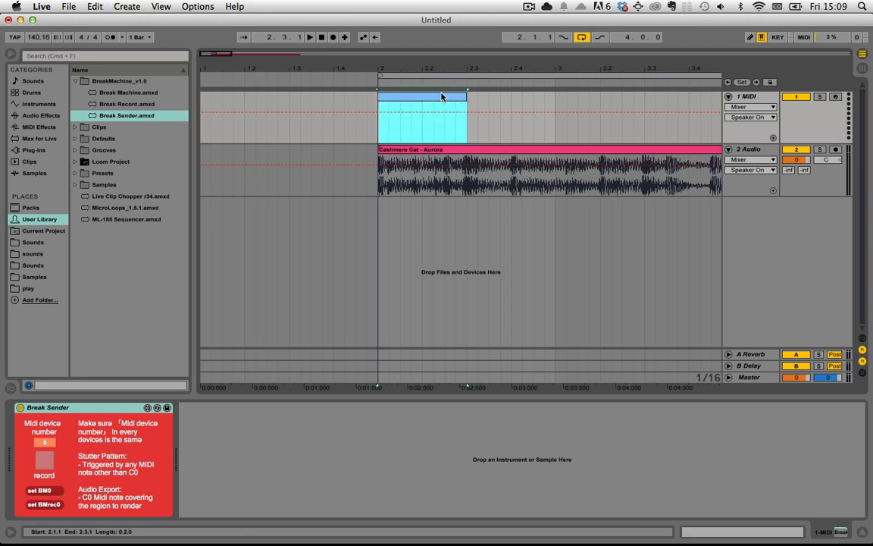
- Add an A#3 note spanning the full length of the new MIDI clip with folding off, and play the arrangement
double_click(443, 93)
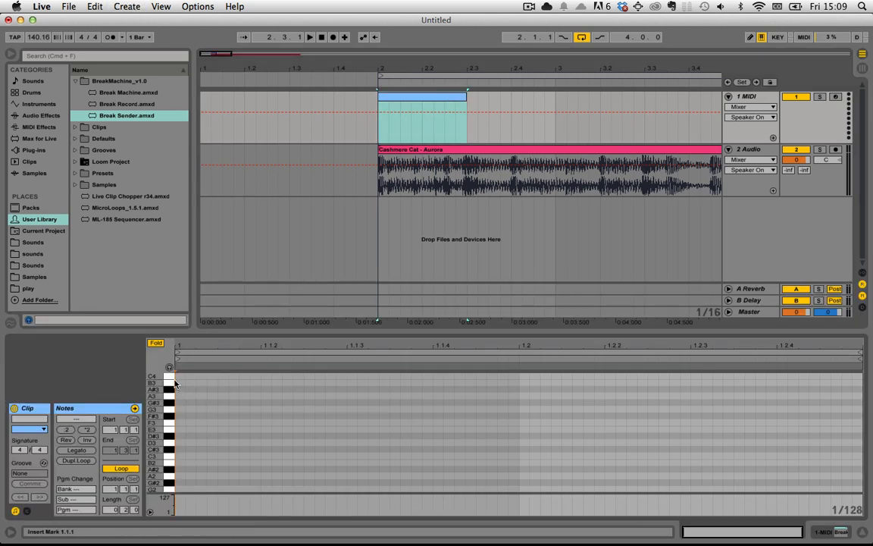
click(156, 344)
double_click(179, 395)
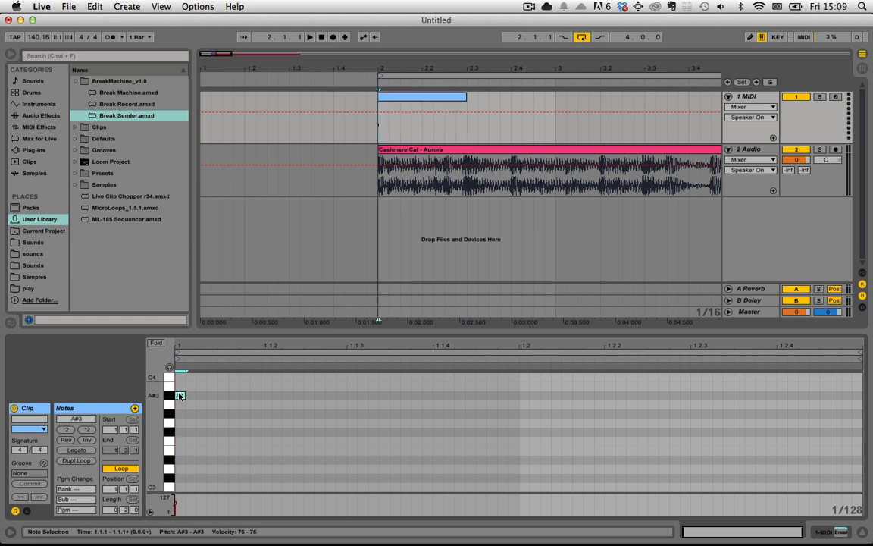
drag(185, 395, 778, 474)
key(space)
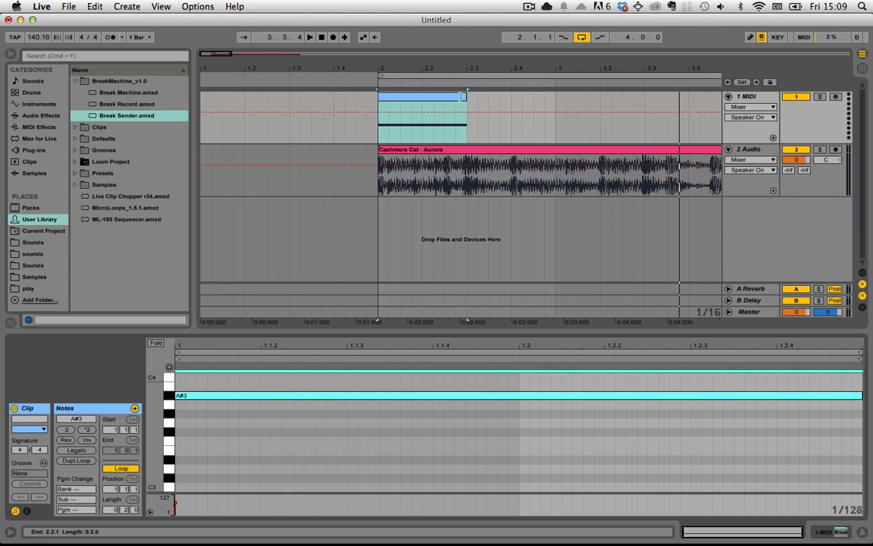
drag(434, 67, 265, 50)
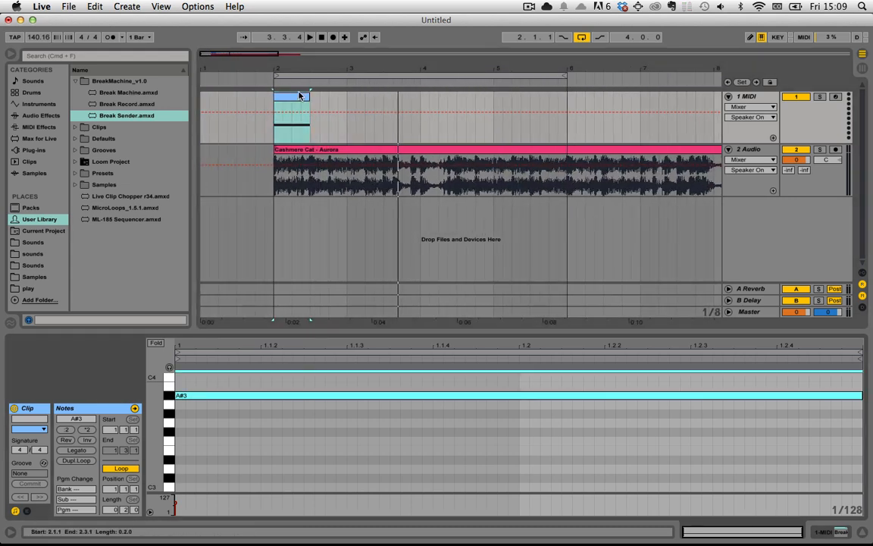
- Set the MIDI clip's loop length to one bar and extend the A#3 note and clip end marker to bar 2
drag(306, 97, 310, 99)
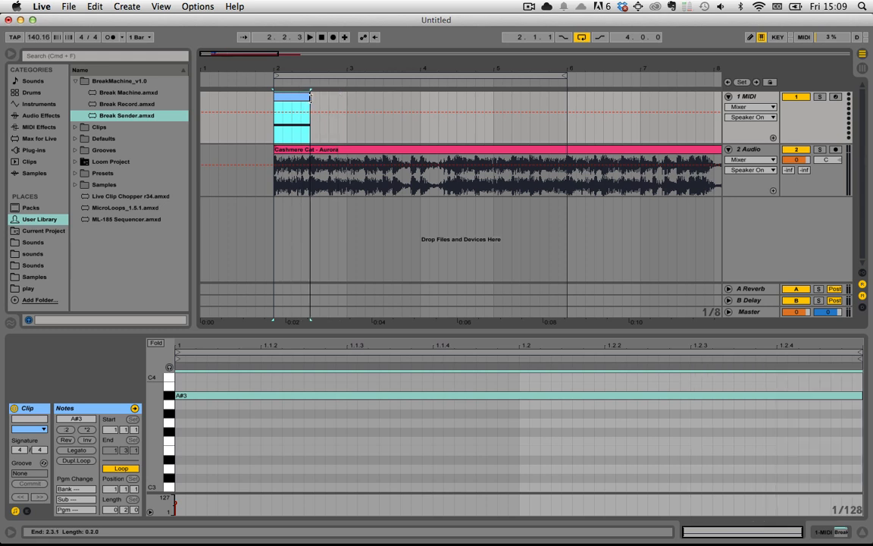
click(111, 509)
text(1)
key(Return)
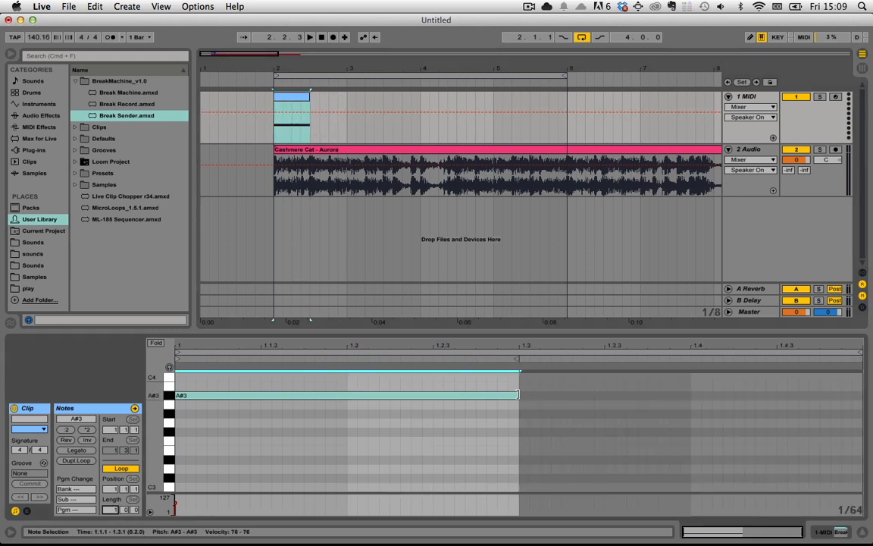
drag(518, 395, 808, 417)
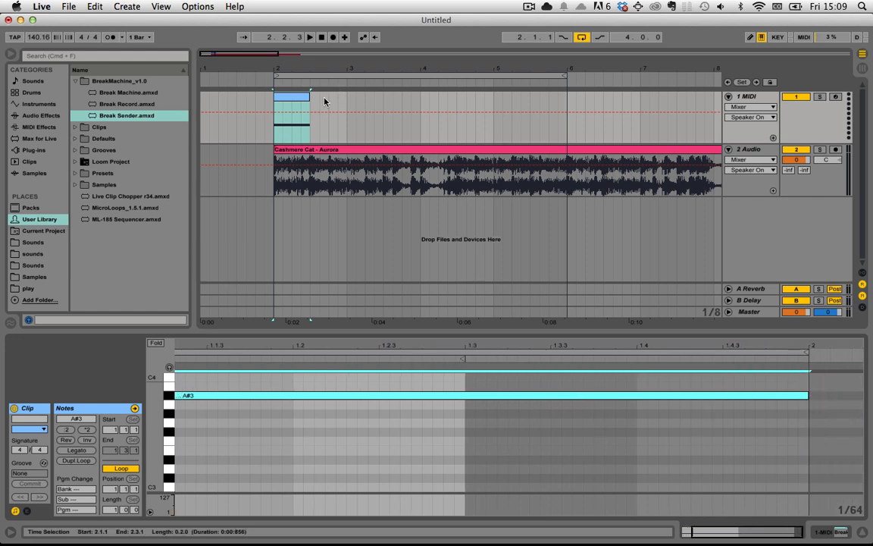
drag(461, 361, 807, 359)
- Extend the MIDI clip in the arrangement to end at 6.1.1 and play it back
drag(310, 96, 567, 97)
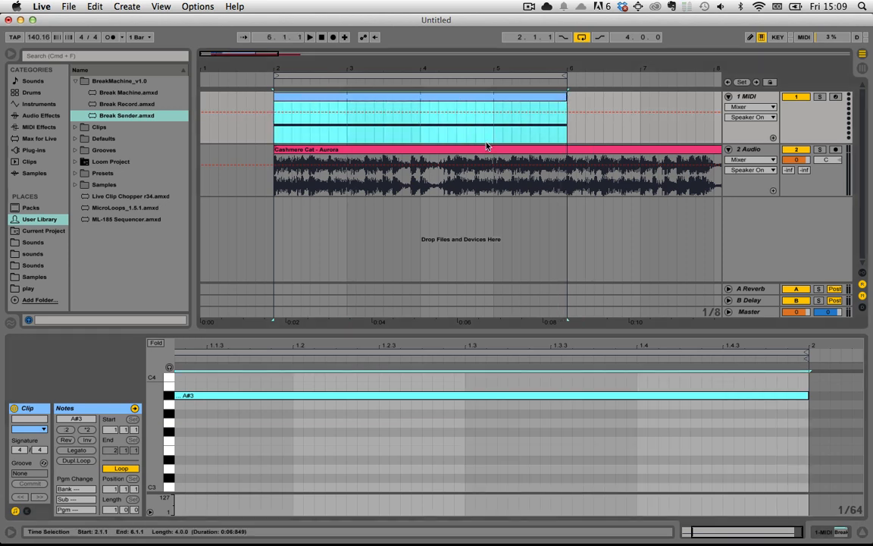
key(space)
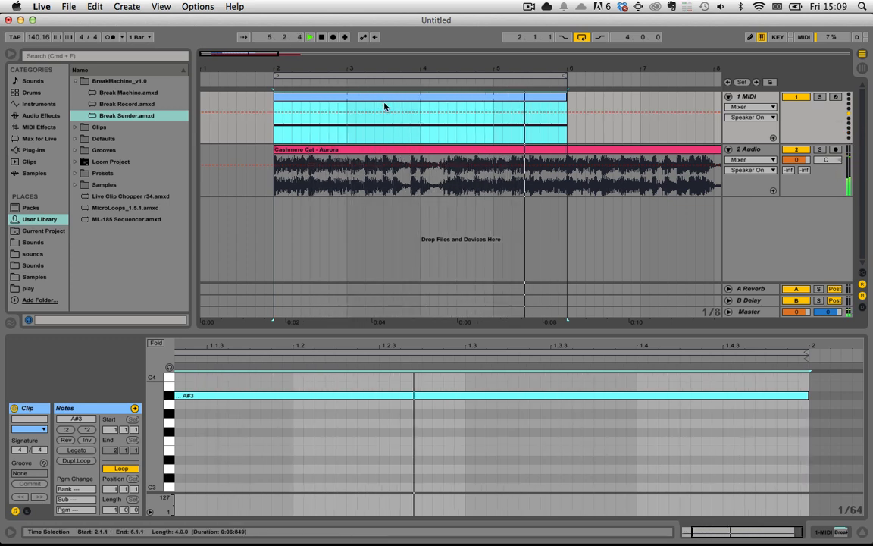
key(space)
- Shorten the MIDI clip in the arrangement to end at 3.1.1 and play it back
click(359, 92)
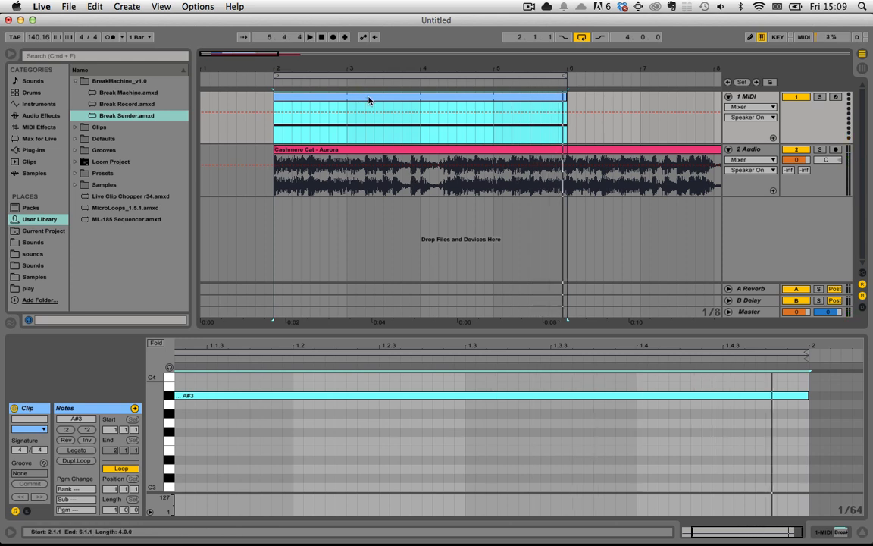
drag(568, 97, 327, 102)
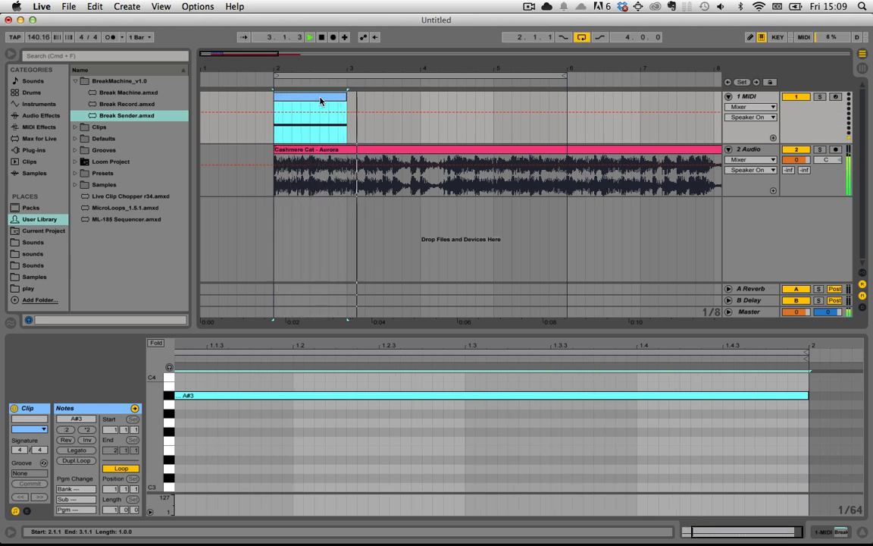
key(space)
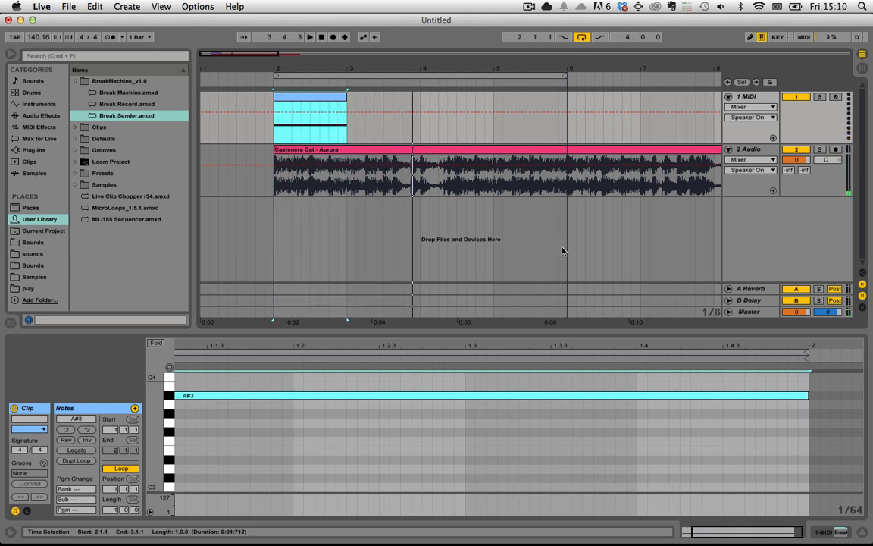
- Show the Break Machine device on the 2 Audio track and set its start to 1 and end to 240
click(757, 97)
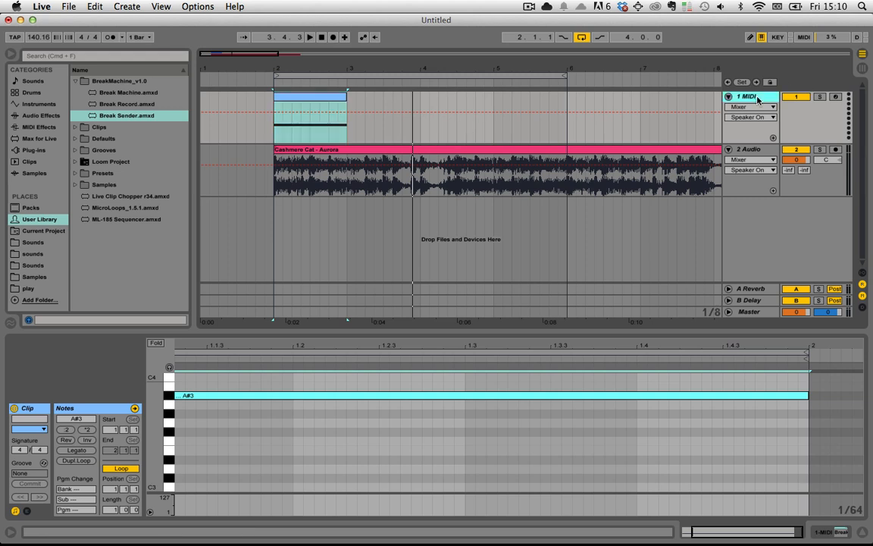
click(750, 149)
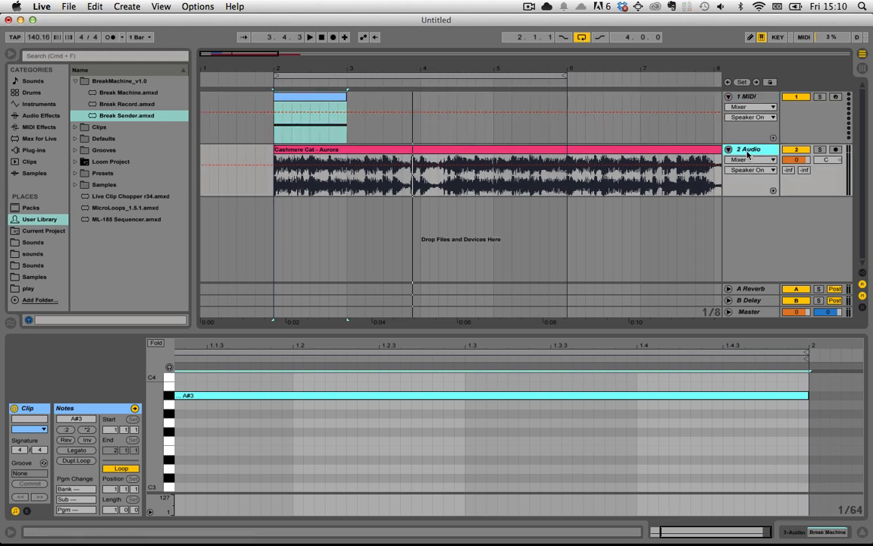
key(shift+Tab)
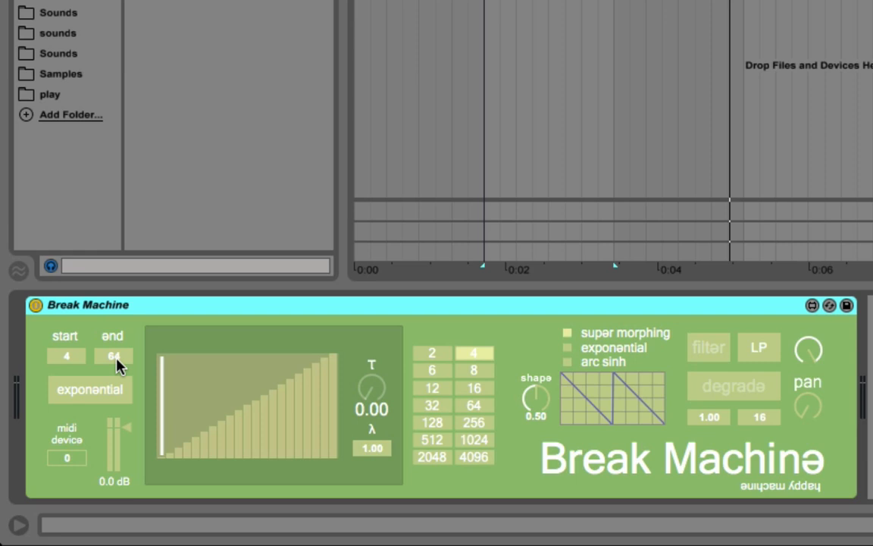
drag(116, 358, 116, 285)
key(space)
drag(76, 358, 117, 352)
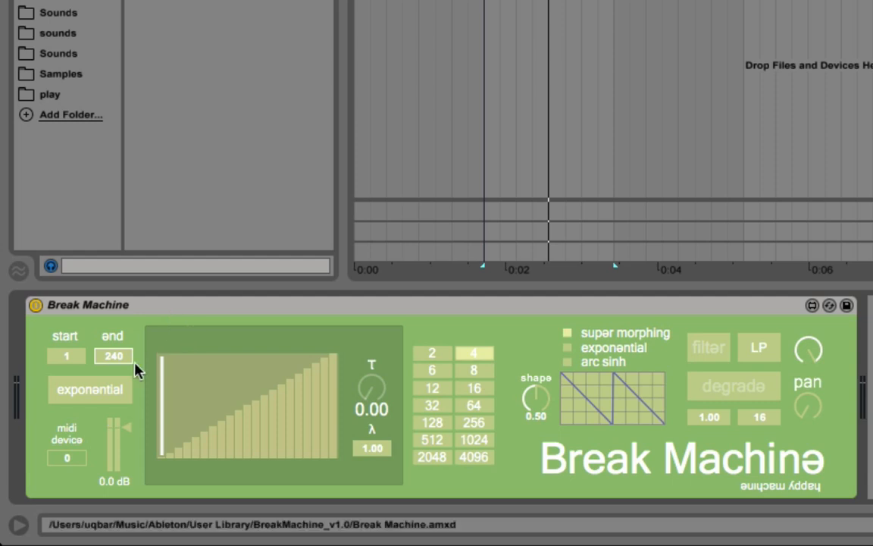
- Toggle Break Machine's mode between exponential and quantization, ending on exponential
click(111, 388)
click(111, 388)
click(111, 387)
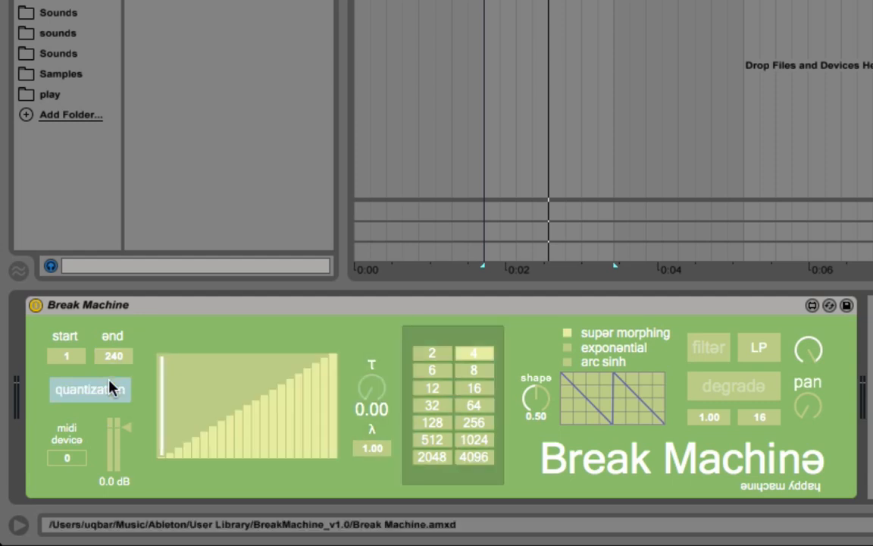
click(103, 403)
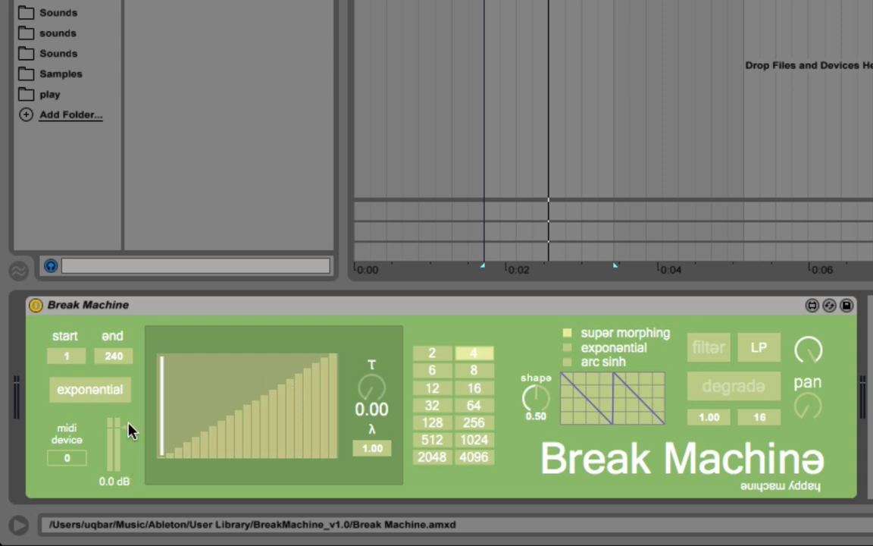
- Try quantization mode with the values 32, 64, 4 and 512, and return Break Machine to exponential mode
click(112, 385)
click(450, 405)
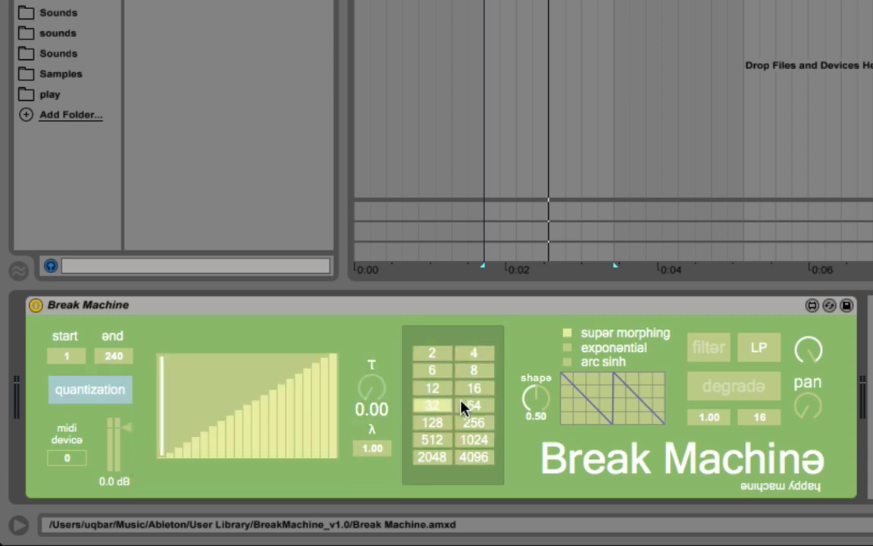
click(466, 405)
click(482, 354)
click(444, 442)
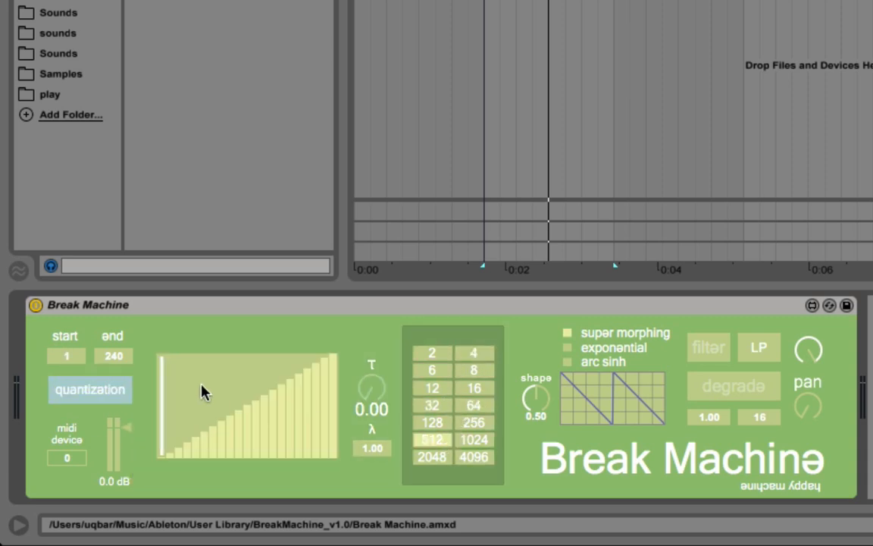
click(115, 389)
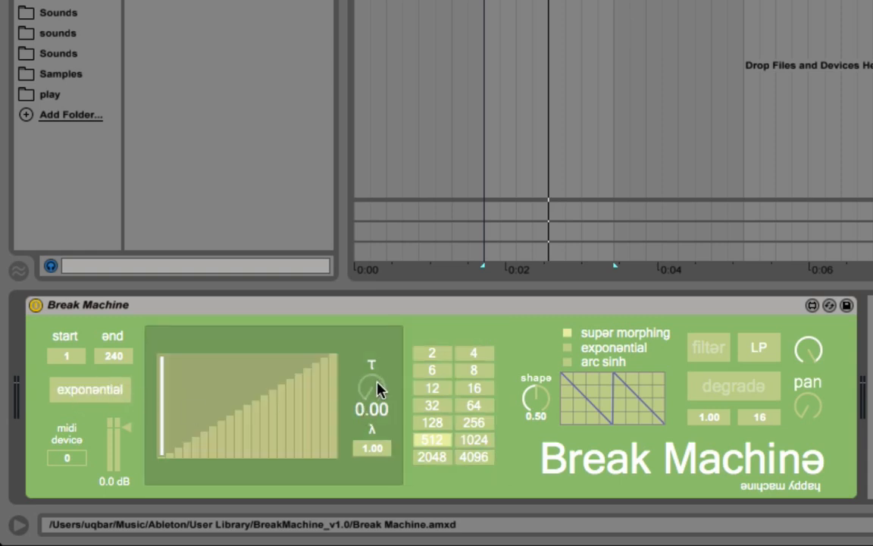
- Set Break Machine's lambda to 2.87 and choose the exponential shape type while playing the arrangement
drag(376, 388, 377, 450)
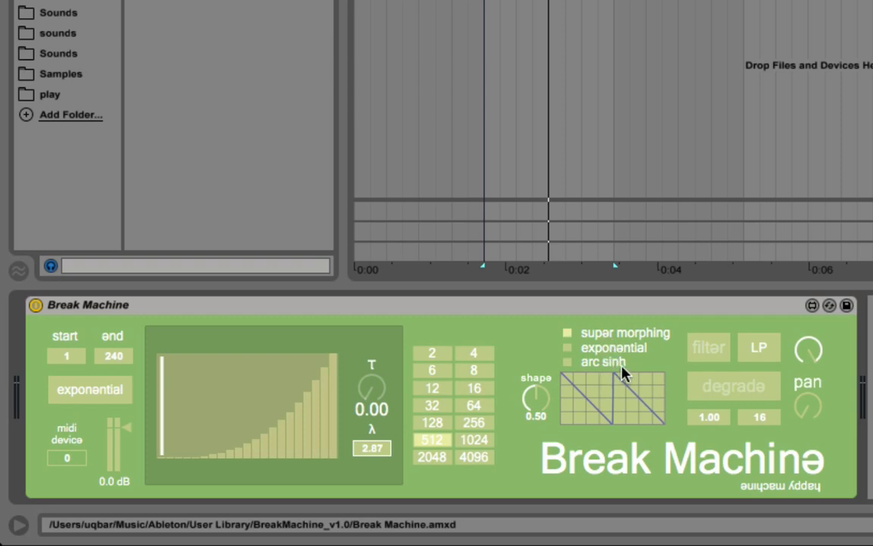
key(space)
click(568, 348)
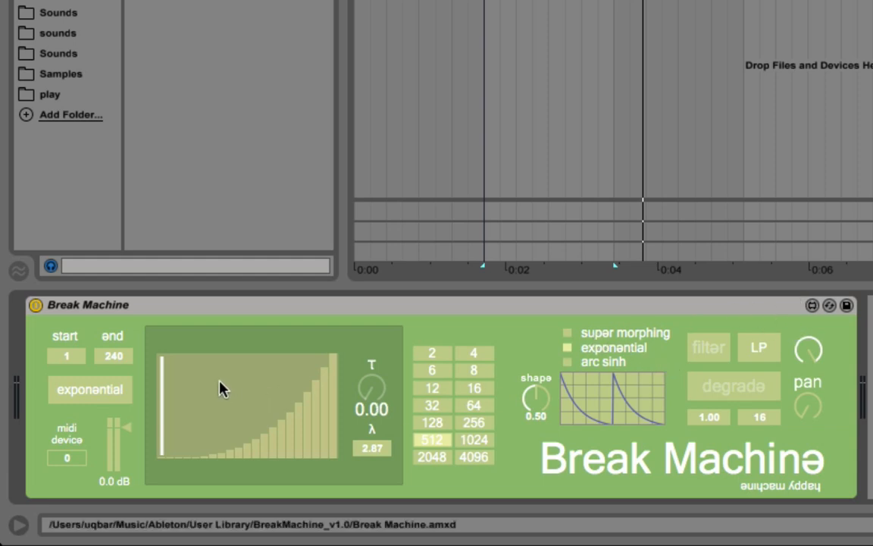
- Switch Break Machine to quantization mode with the value 256
click(91, 389)
click(478, 425)
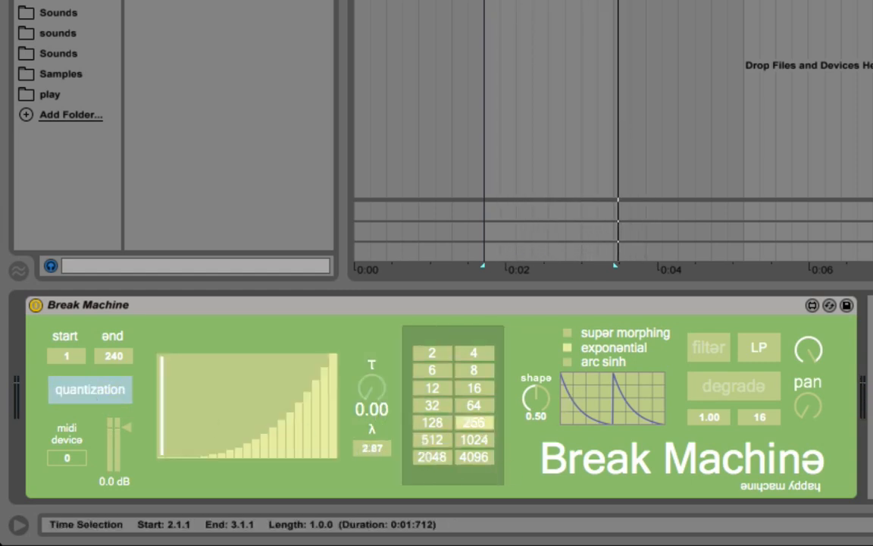
- Extend the MIDI clip in the arrangement to end at 4.1.1 and play it back with the device view shown
drag(616, 2, 743, 2)
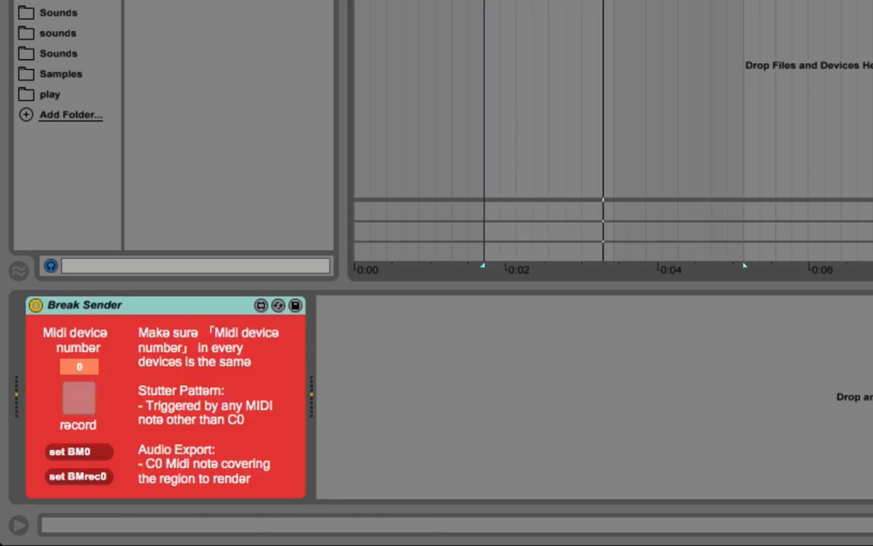
key(shift+Tab)
key(shift+Tab)
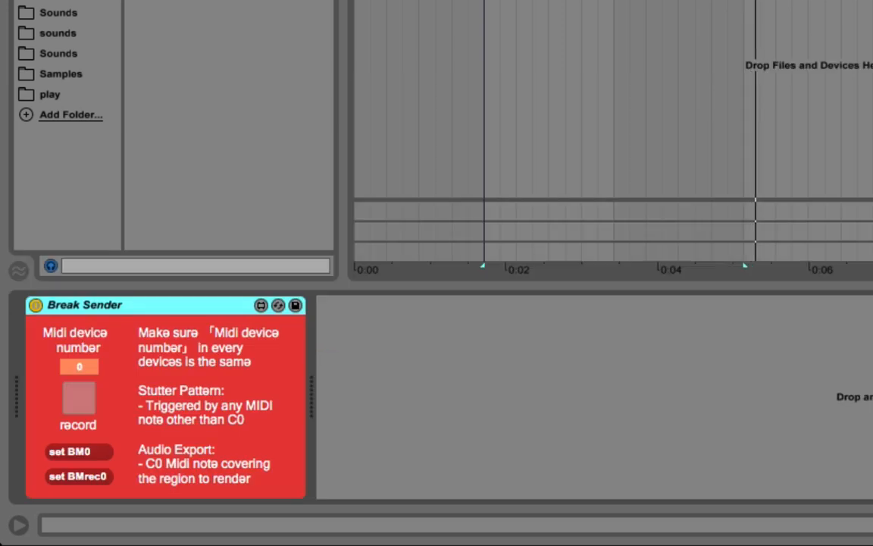
key(space)
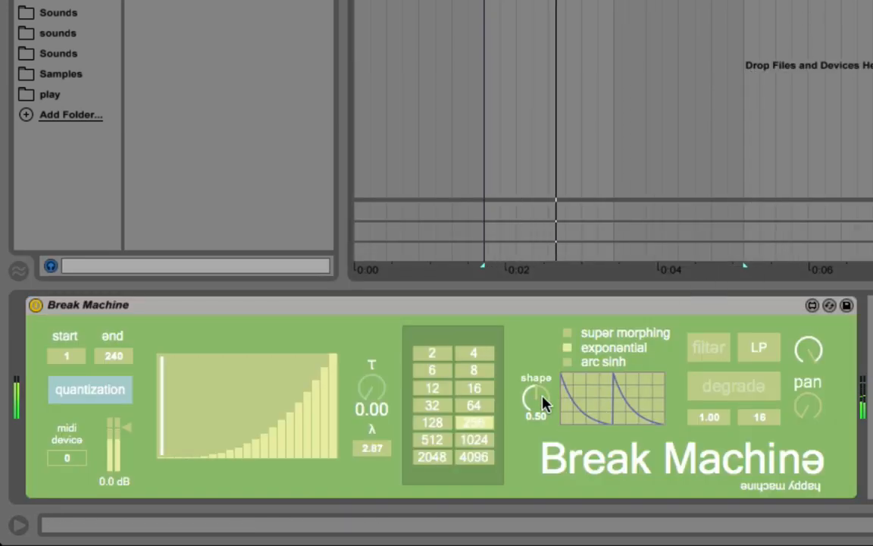
- Set Break Machine's shape to 0.04 and choose the arc sinh shape type
drag(544, 402, 631, 430)
click(567, 363)
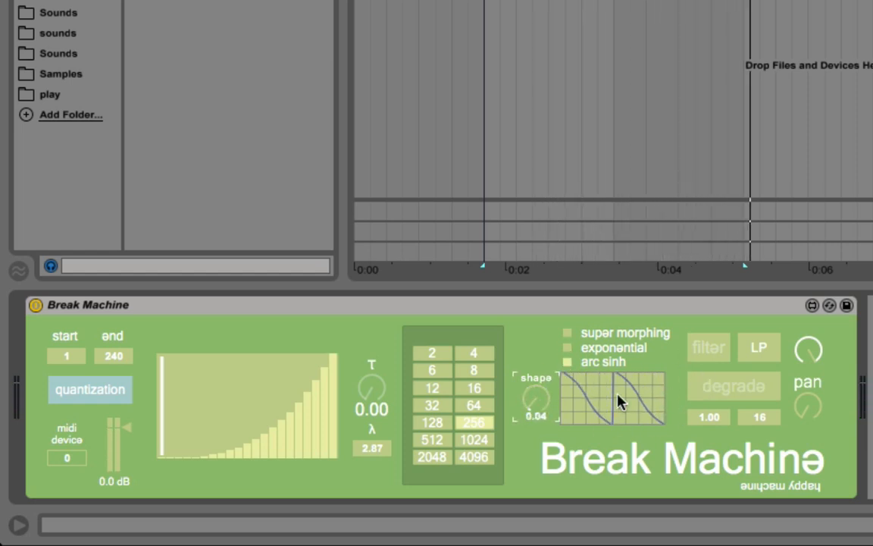
- Try toggling Break Machine's filter and degrade effects, leaving both off
click(720, 349)
click(754, 381)
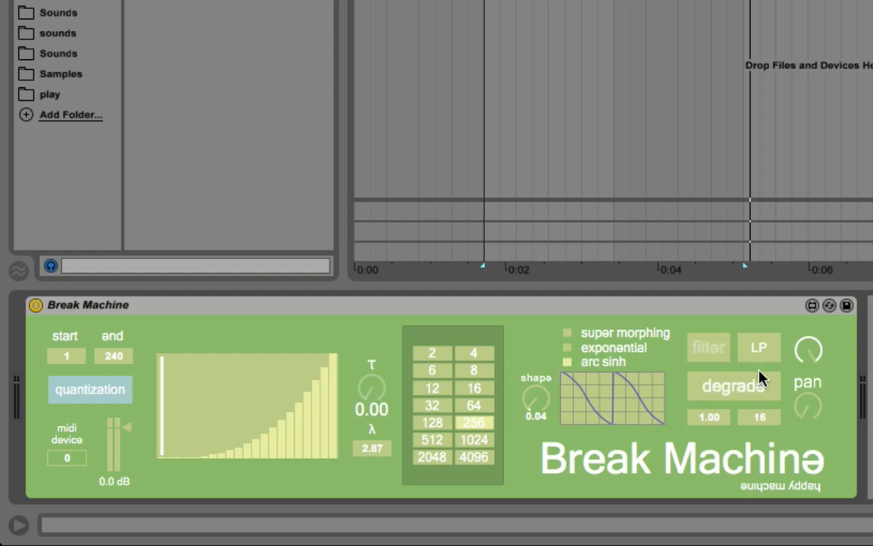
click(731, 396)
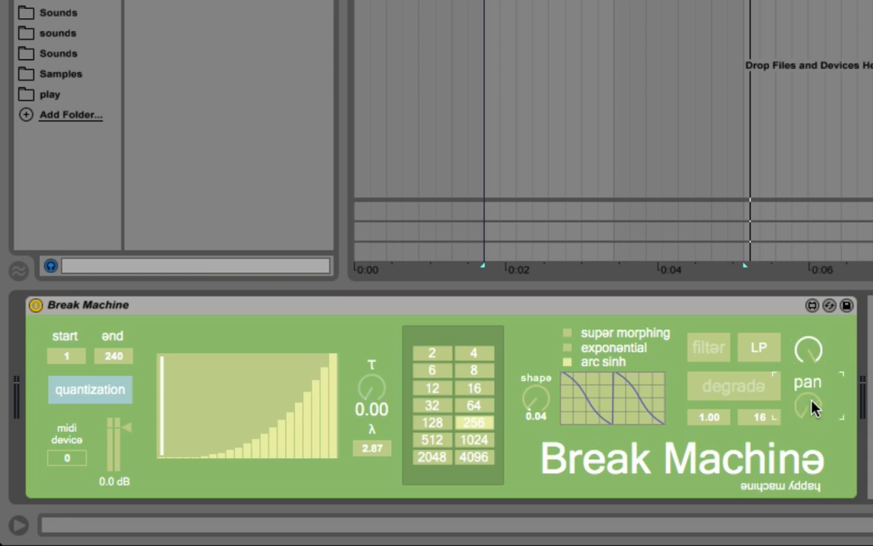
click(727, 400)
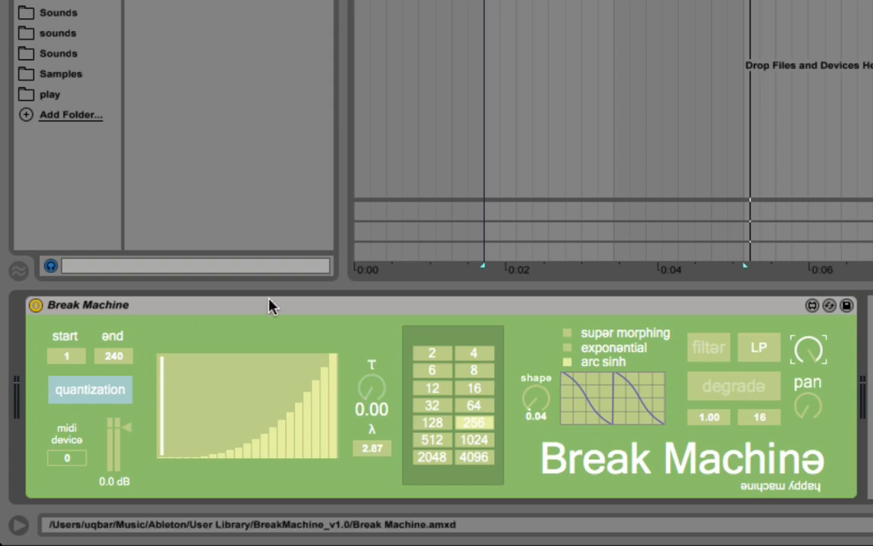
- Shorten the MIDI clip to end at 2.3.1, play it back, and open its notes
key(space)
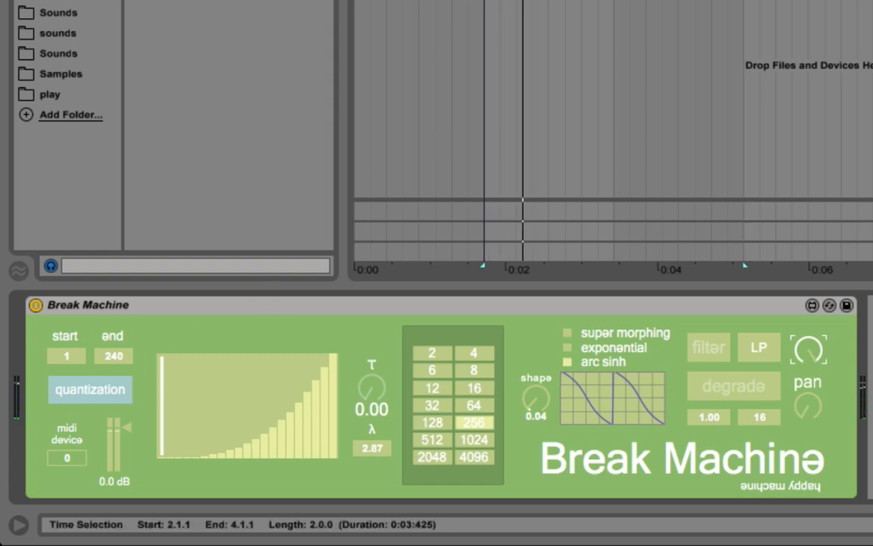
drag(744, 2, 550, 2)
key(space)
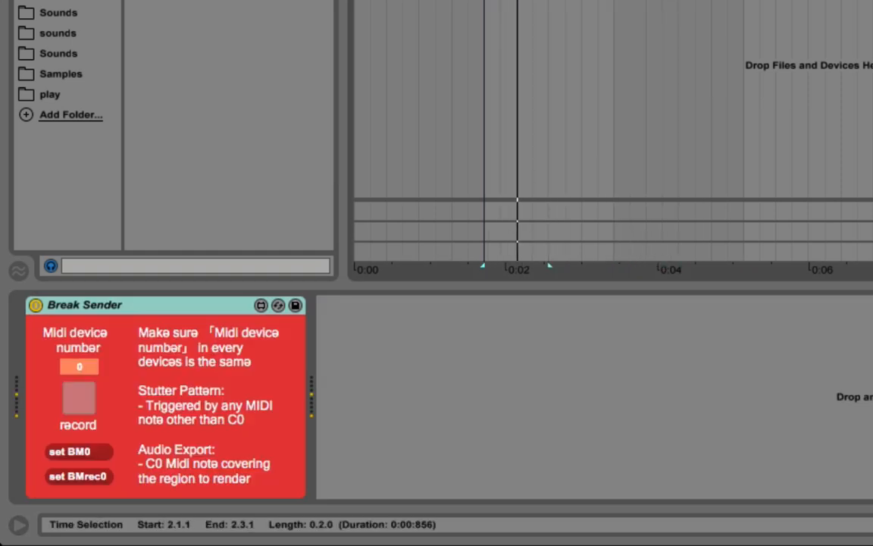
key(space)
double_click(284, 97)
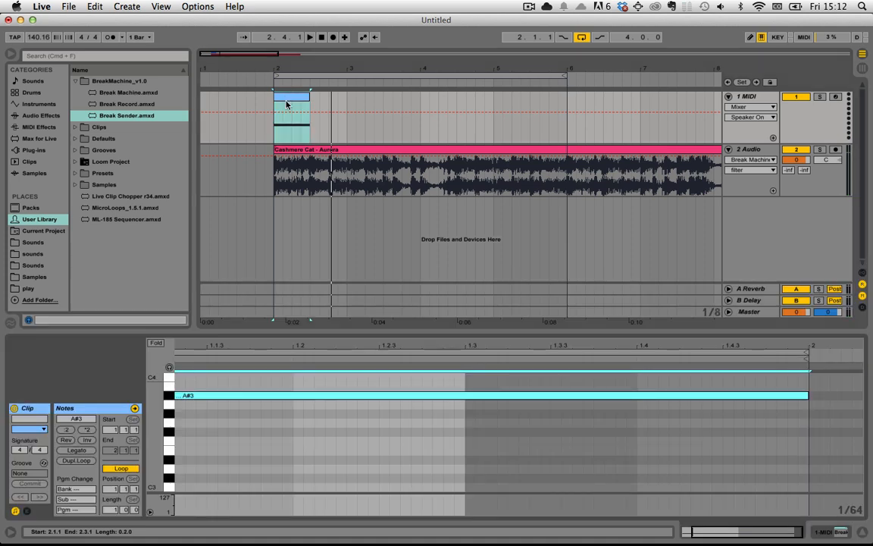
- Show the audio track's Break Machine device and display the automation lane of its tau parameter
click(760, 149)
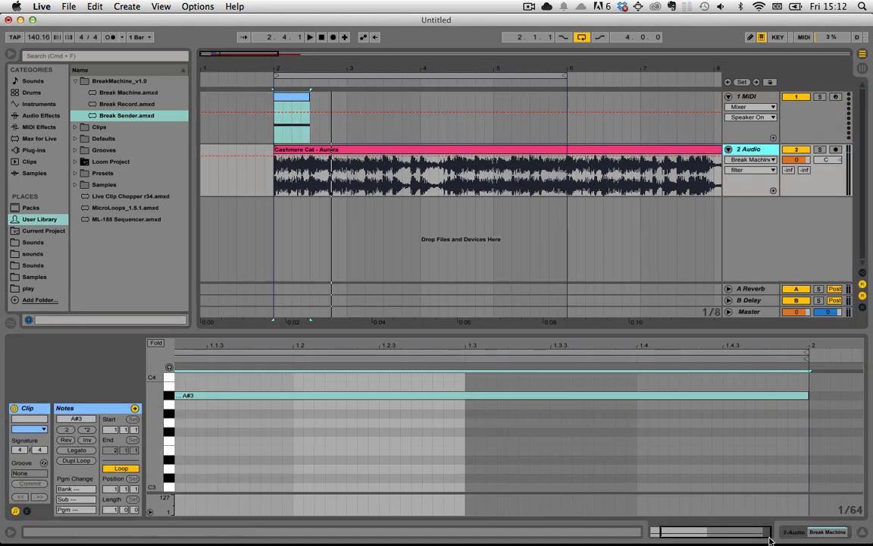
click(799, 535)
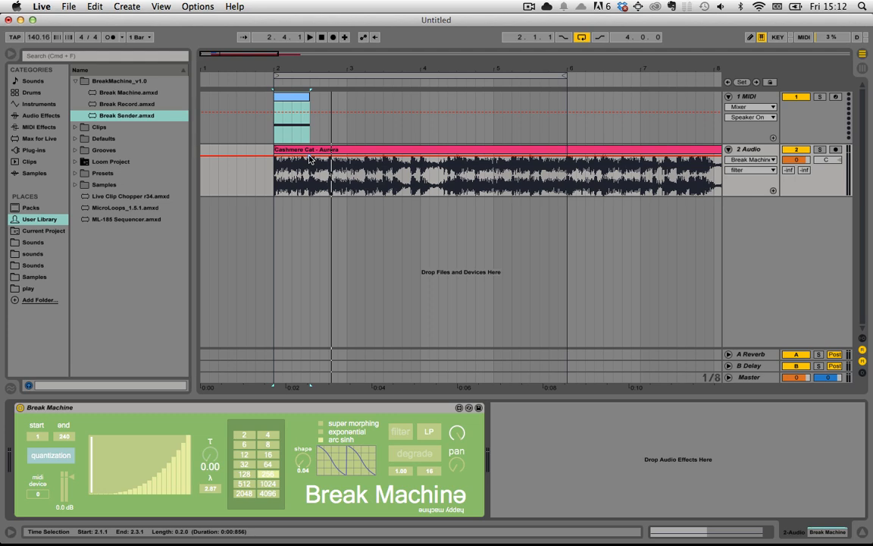
mouse_move(329, 70)
mouse_down()
mouse_move(330, 93)
mouse_move(331, 70)
mouse_move(344, 71)
mouse_up()
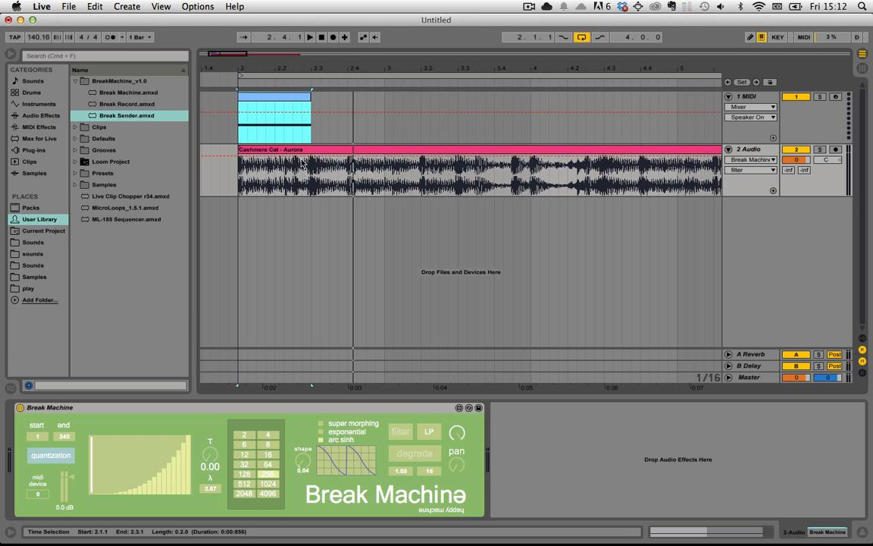
click(761, 162)
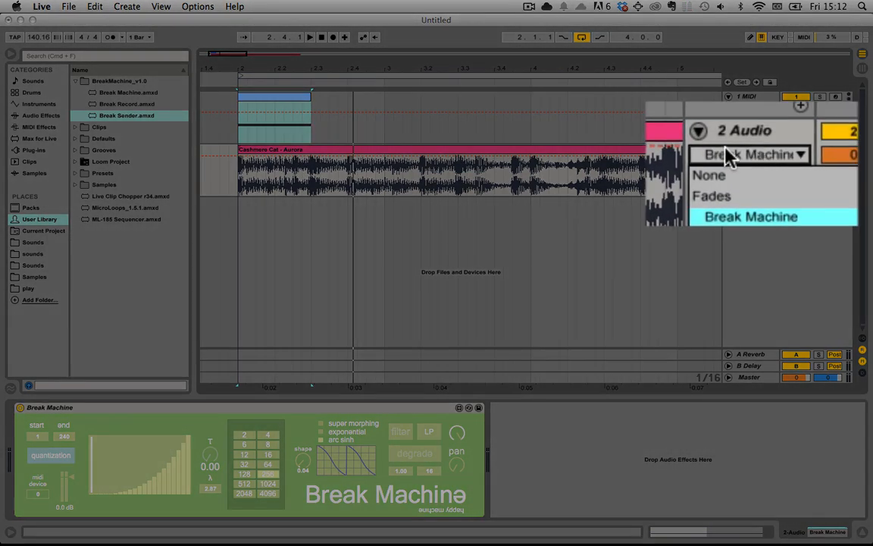
click(750, 160)
click(743, 180)
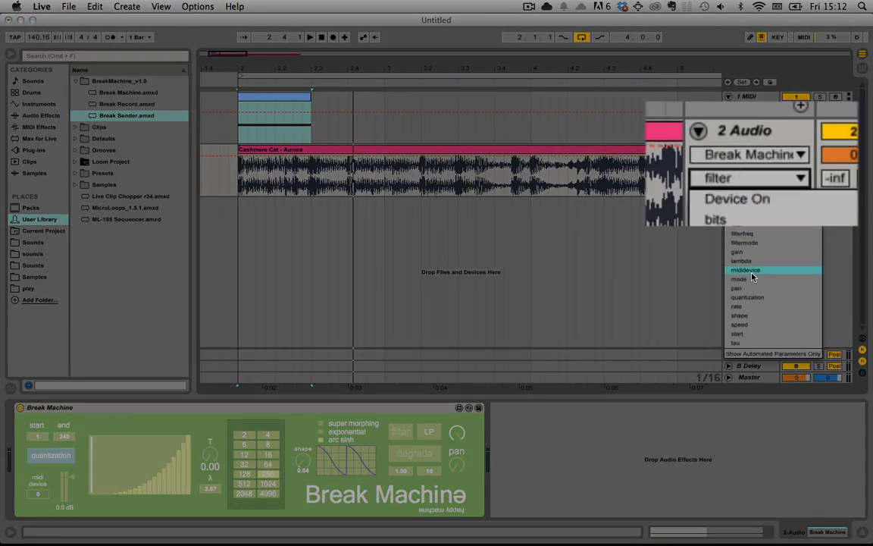
click(735, 350)
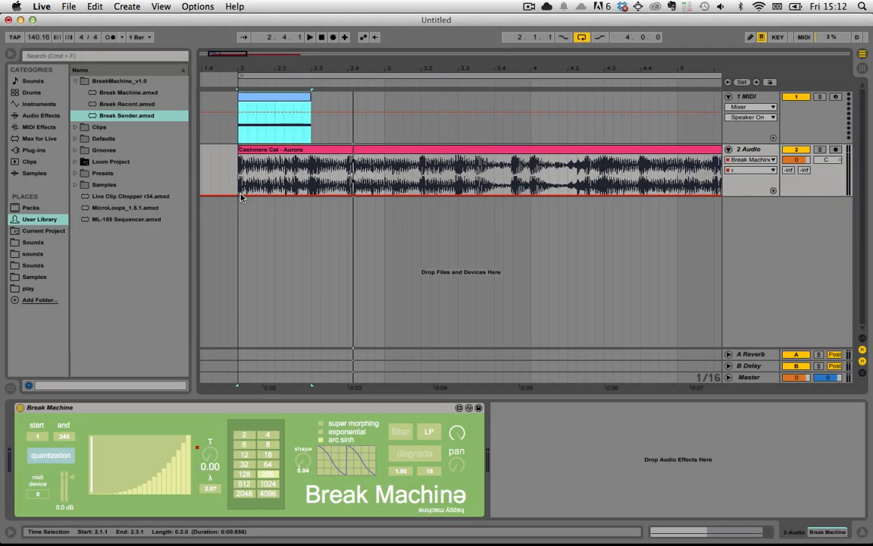
- Automate tau with a curve falling from 1.00 at 2.1.1 to 0.00 near 2.3.1, and play it back
drag(242, 198, 242, 155)
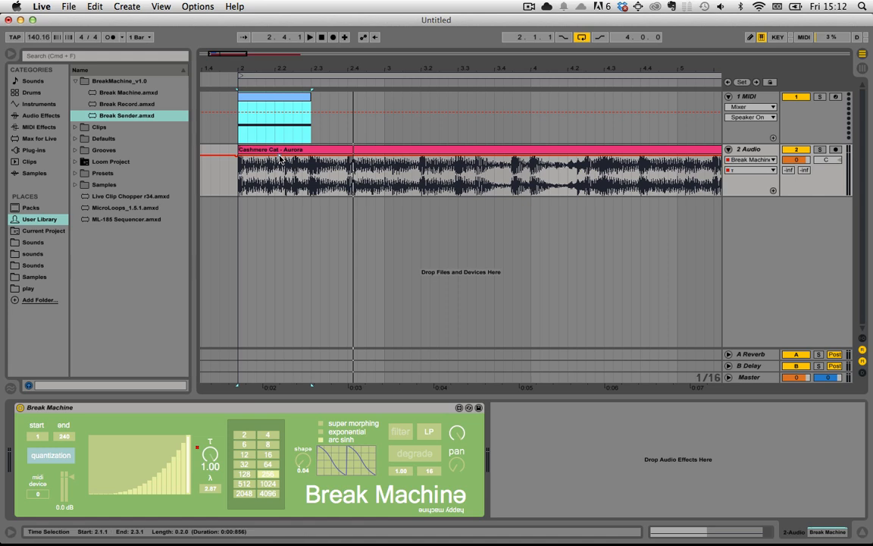
drag(308, 155, 288, 170)
key(space)
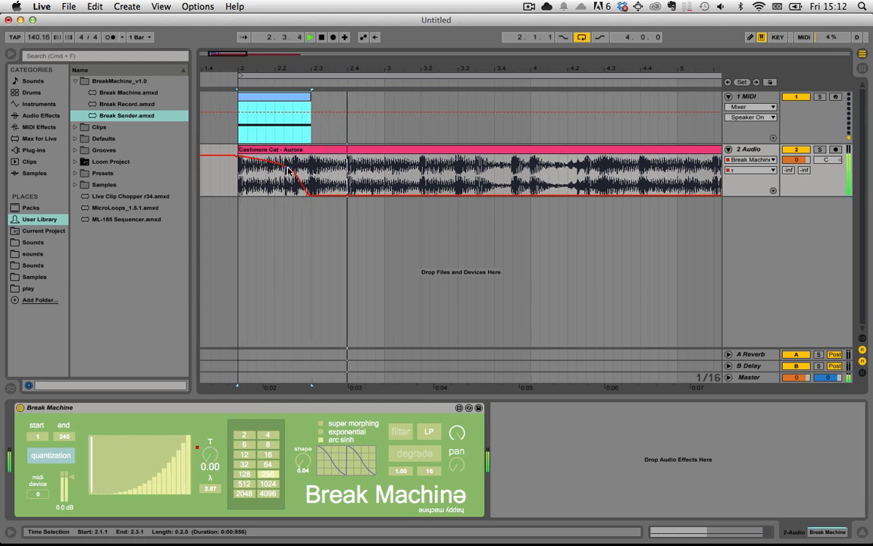
key(space)
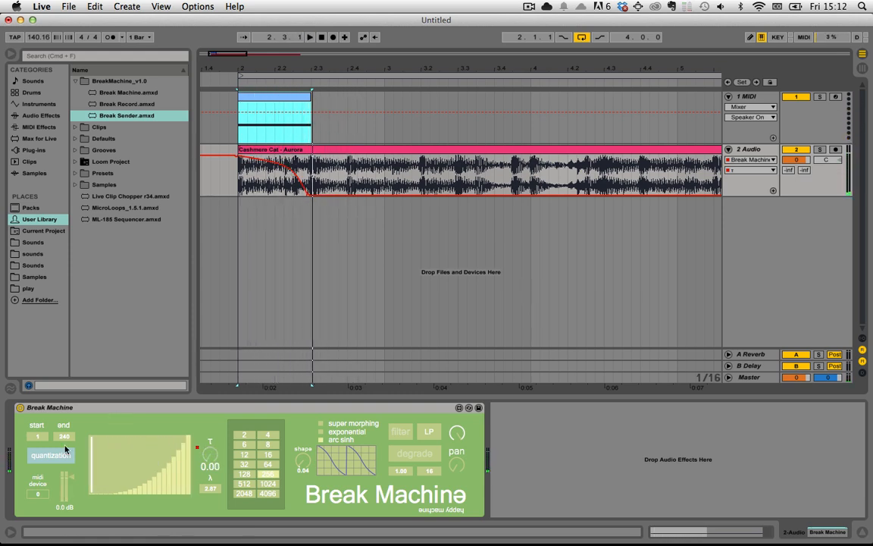
- Switch Break Machine to exponential mode, show the tau automation again, and play back the result
click(52, 455)
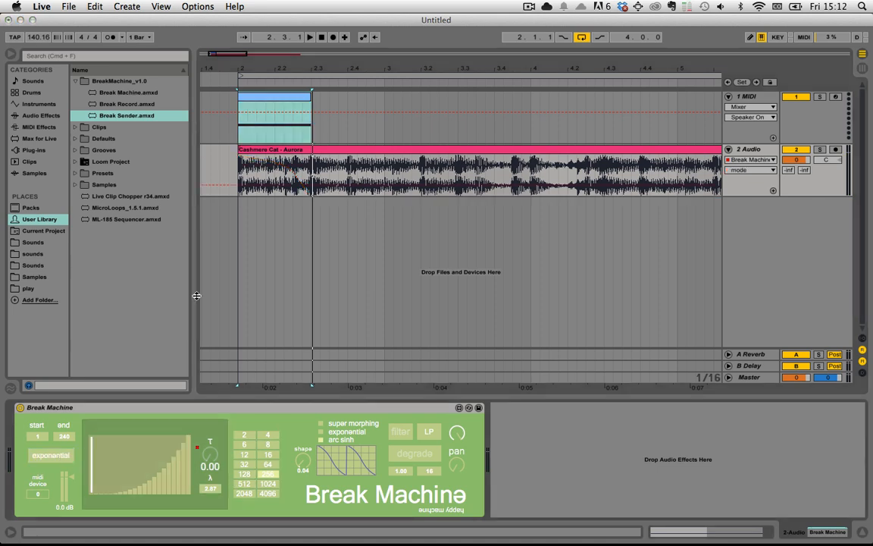
click(390, 147)
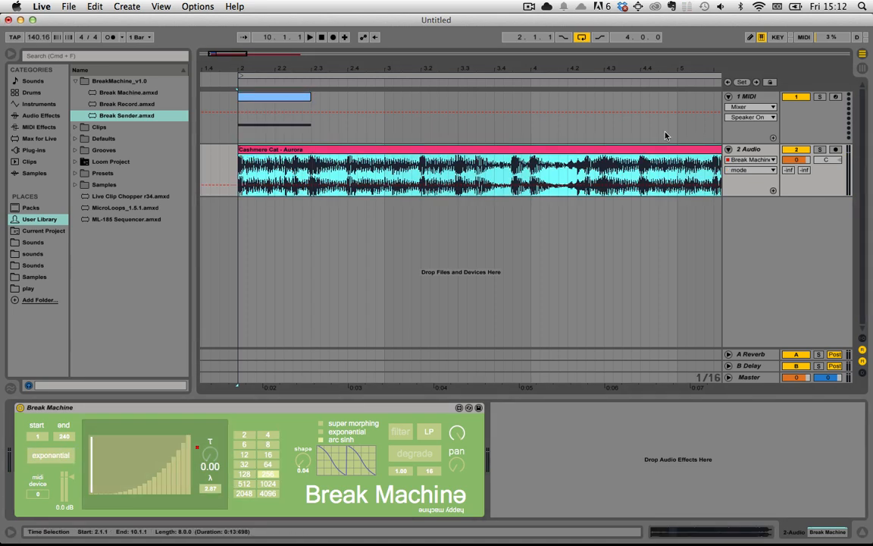
click(751, 169)
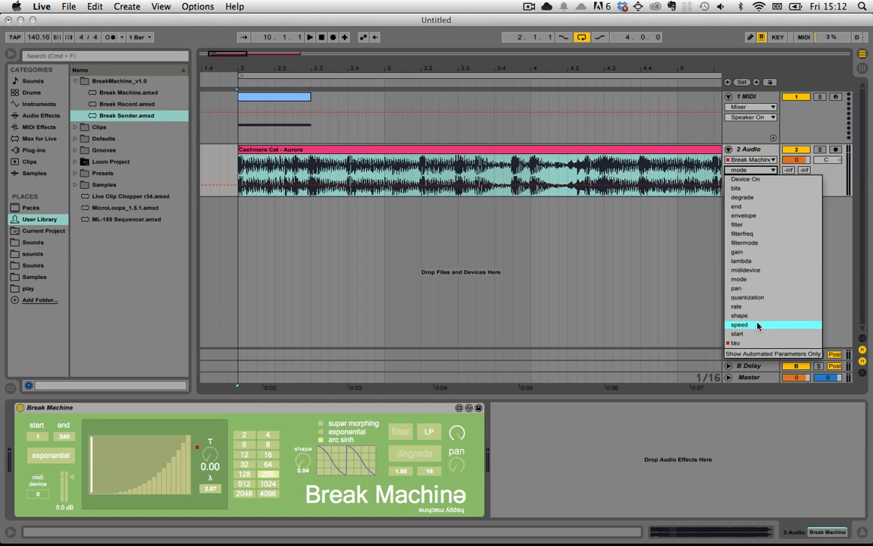
click(758, 343)
key(space)
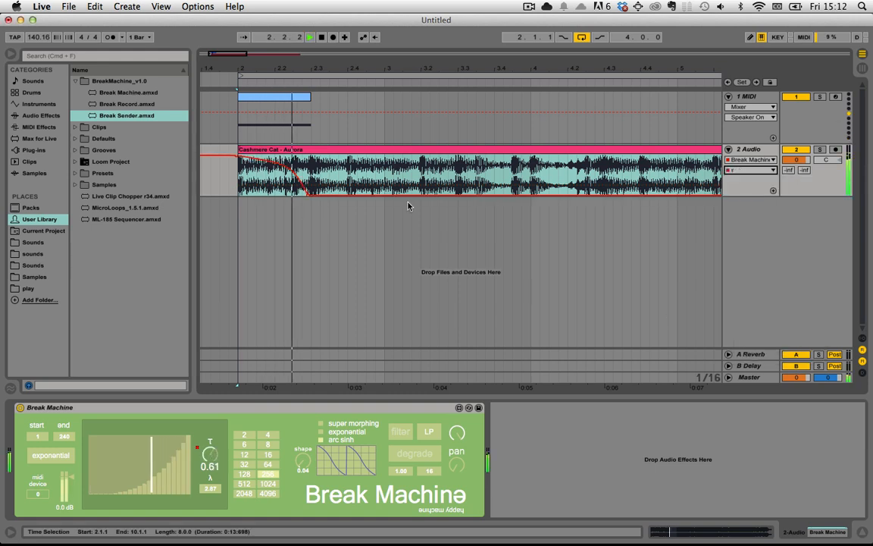
click(236, 156)
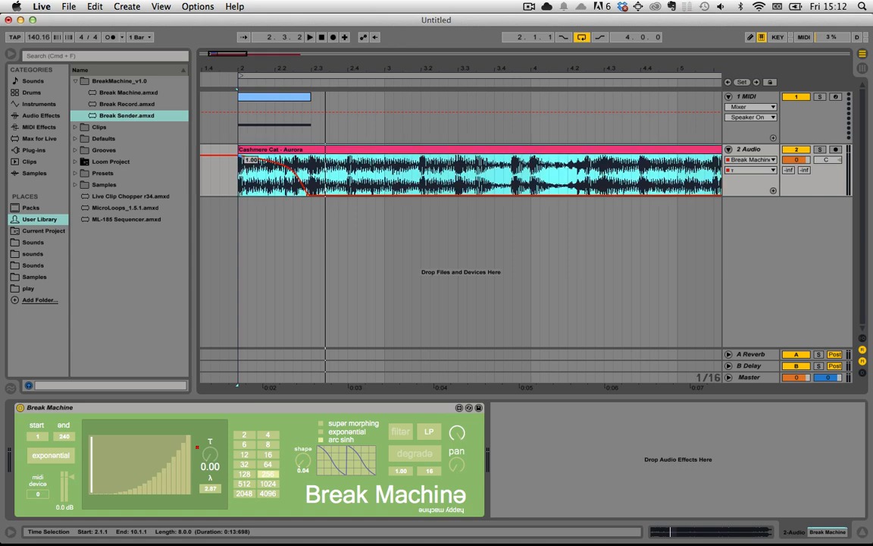
key(space)
key(space)
- Set Break Machine's start value to 13 and play back the result
click(38, 437)
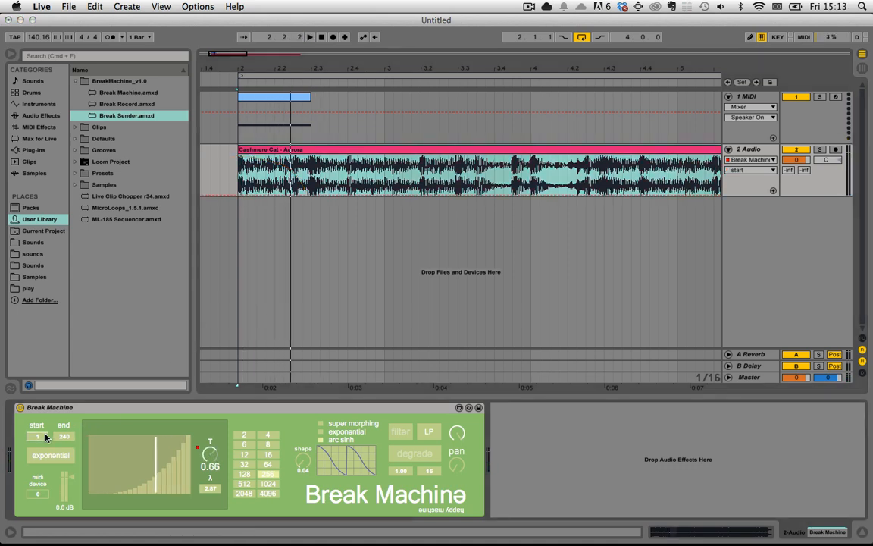
drag(46, 436, 46, 430)
key(space)
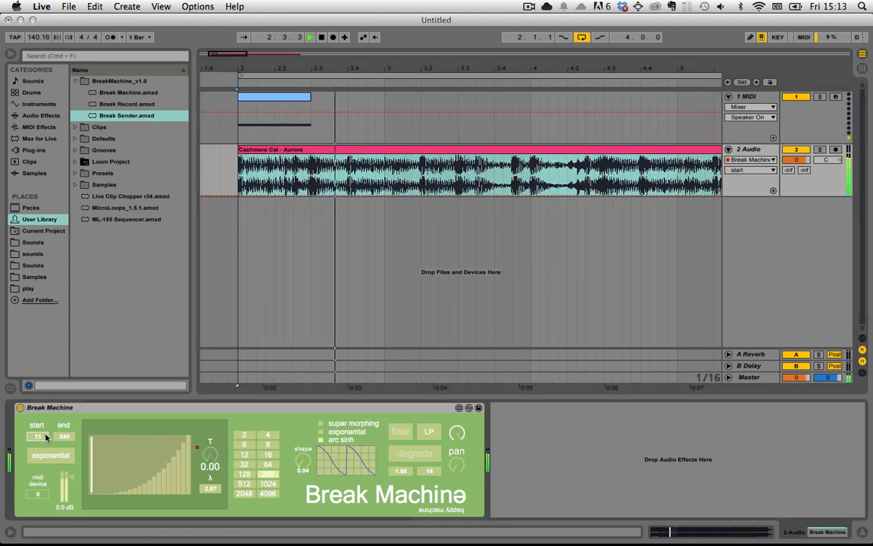
key(space)
key(space)
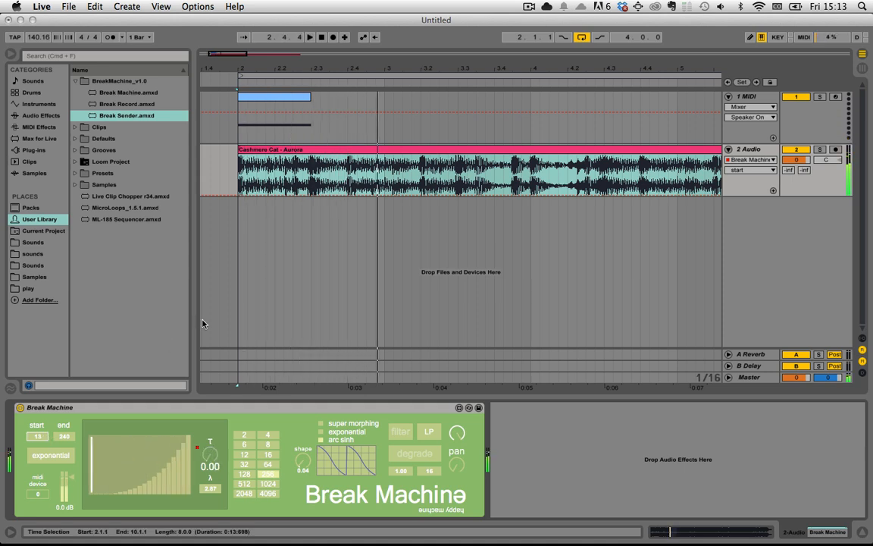
key(space)
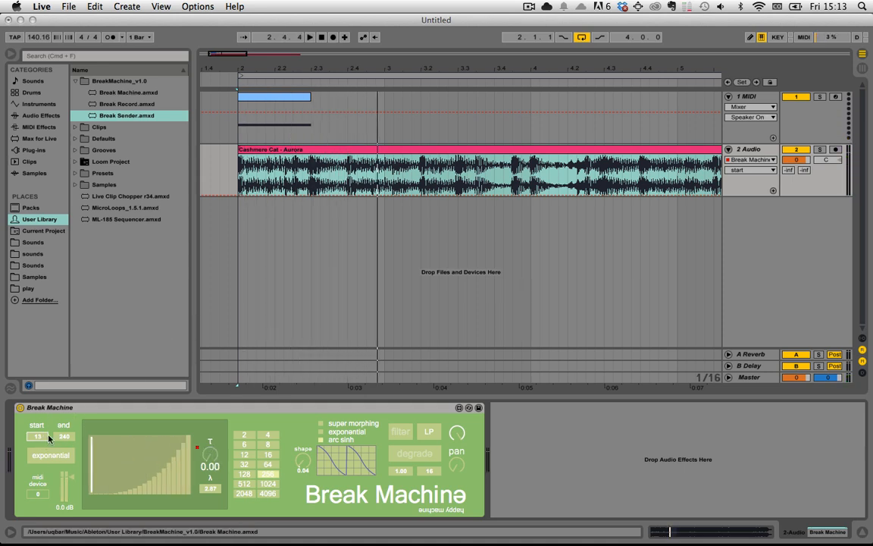
- Set Break Machine's end value to 2000 and play the arrangement back
drag(63, 437, 64, 301)
click(63, 436)
text(2000)
key(Return)
key(space)
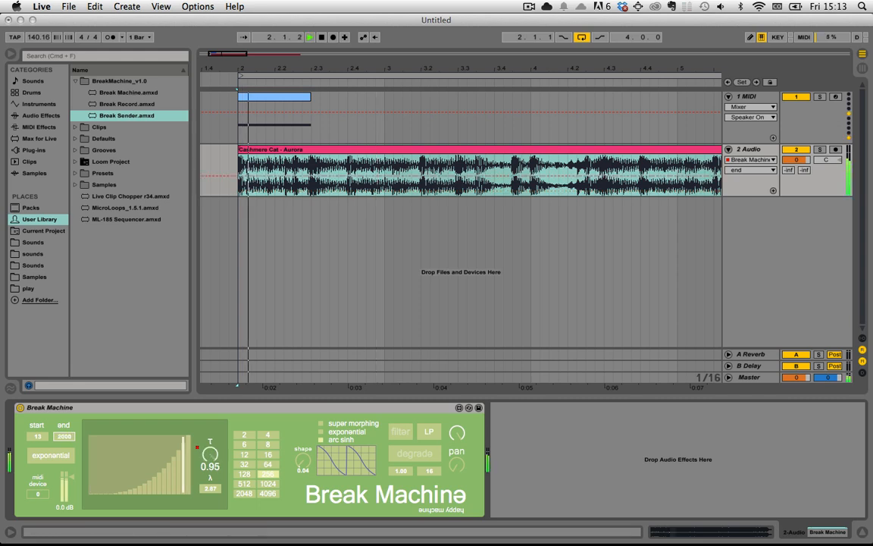
key(space)
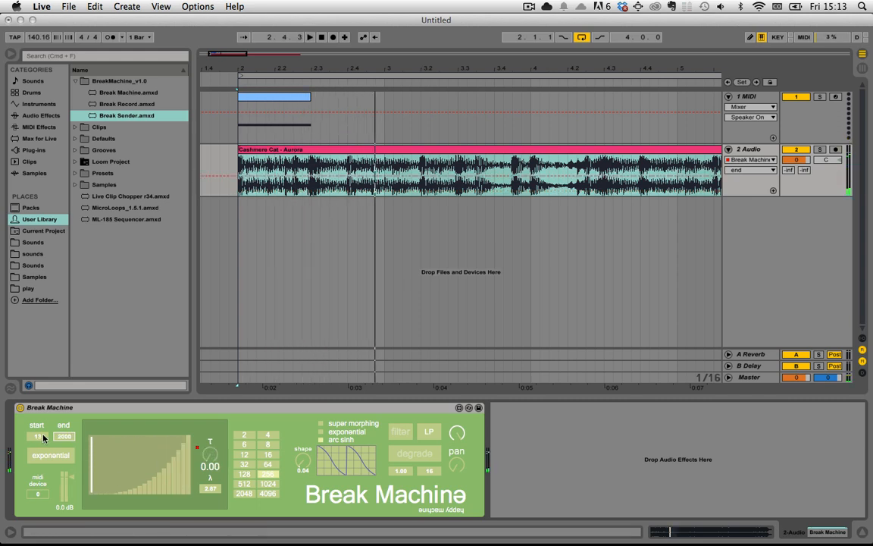
- Set Break Machine's start value to 23, play it back, and briefly view the audio clip's sample before returning to the device
drag(39, 438, 39, 430)
key(space)
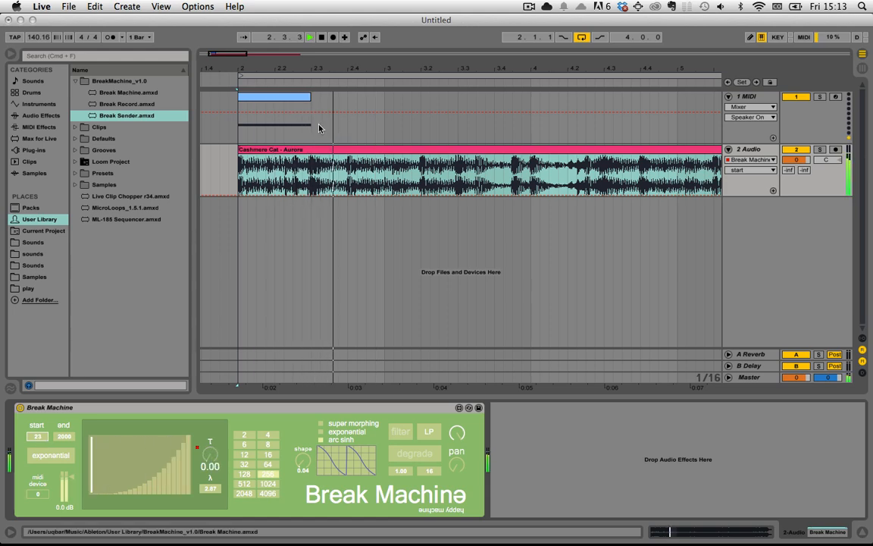
double_click(301, 150)
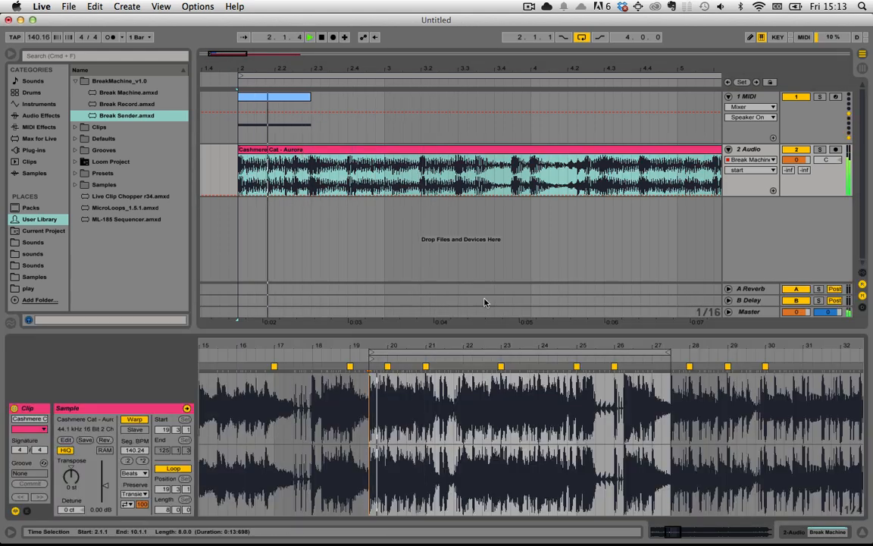
click(758, 155)
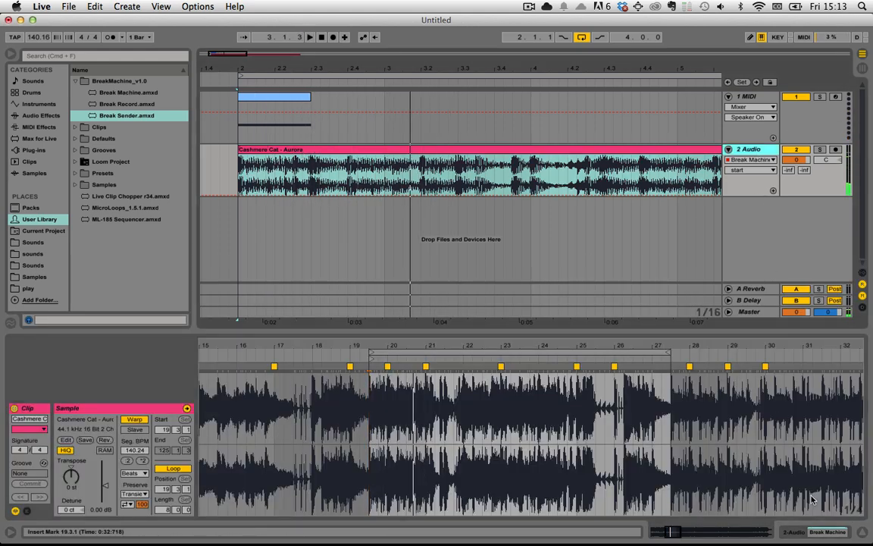
click(806, 530)
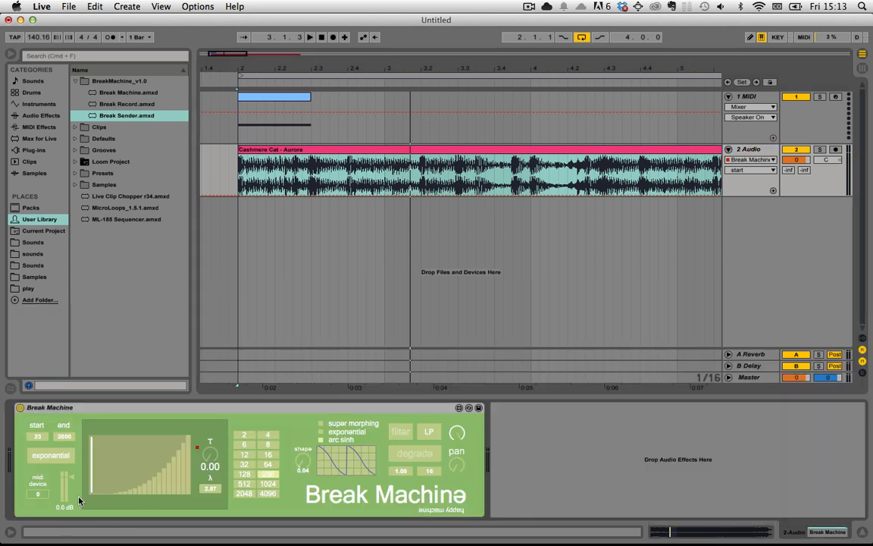
- Set Break Machine's lambda to 0.39 and play the section back
mouse_move(210, 488)
mouse_down()
mouse_move(210, 520)
mouse_move(214, 497)
mouse_up()
key(space)
key(space)
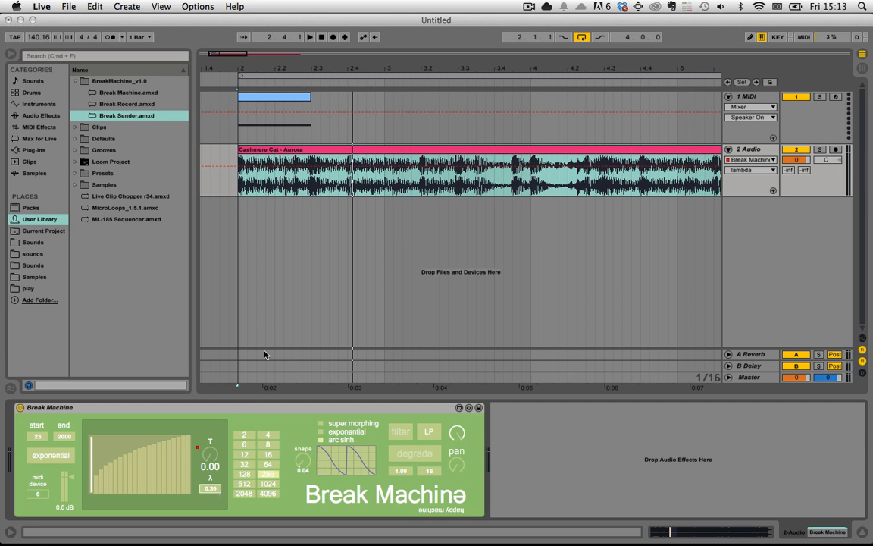
key(space)
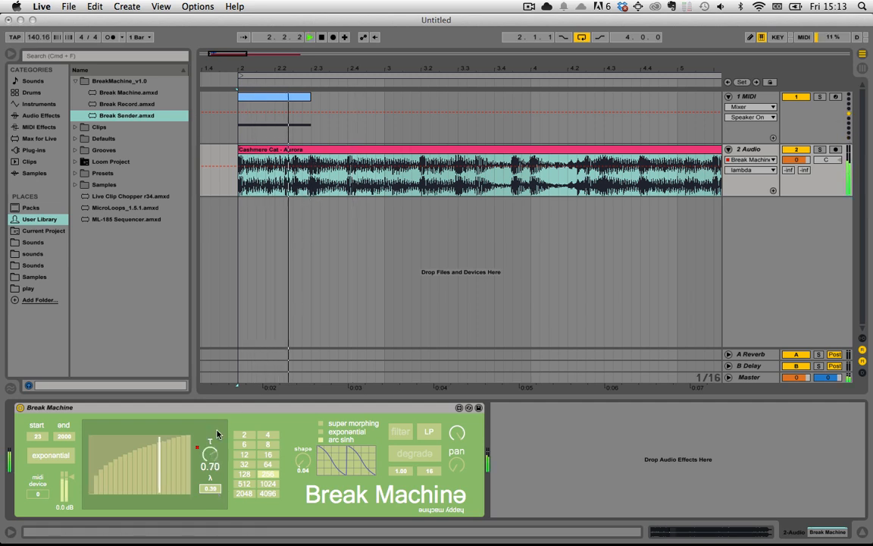
key(space)
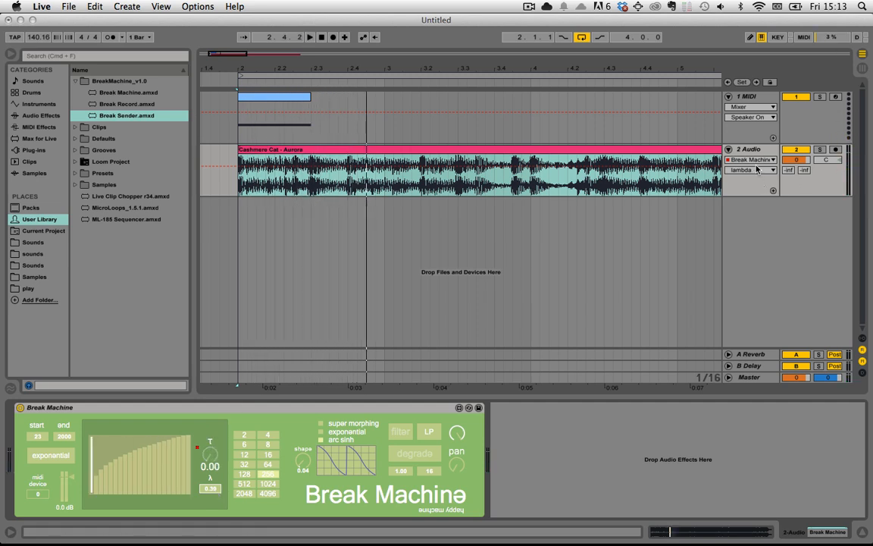
- Show the tau automation, switch Break Machine back to quantization mode, and play it back
click(756, 169)
click(747, 343)
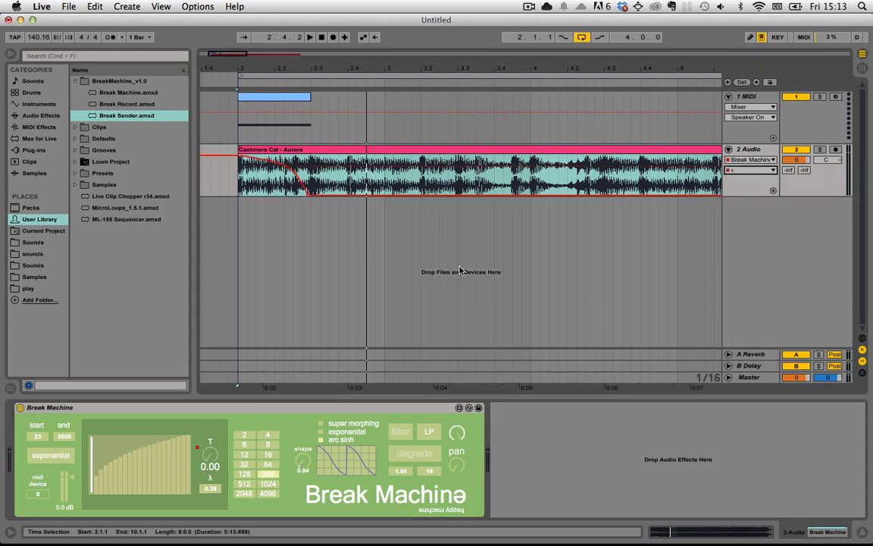
click(58, 458)
key(space)
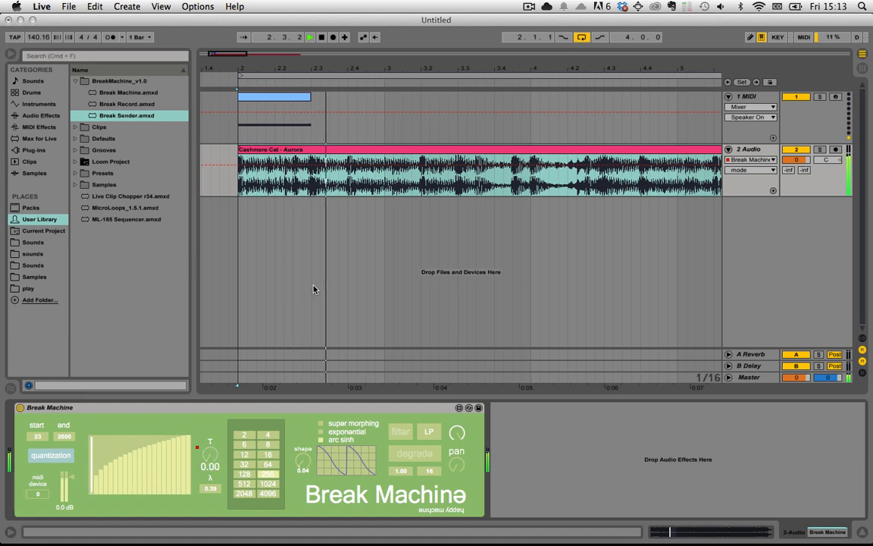
key(space)
- Display the quantization parameter's automation on the audio track and extend the MIDI clip to end at 3.1.1
click(749, 170)
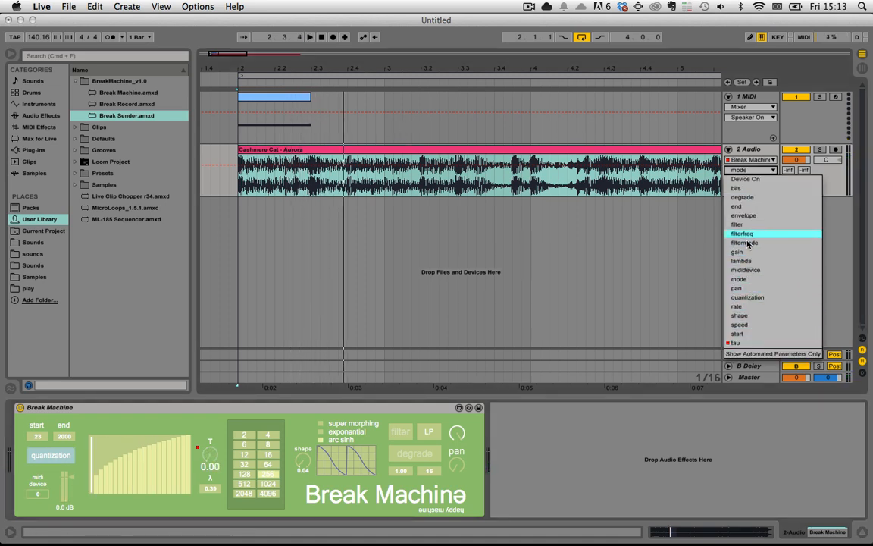
click(747, 298)
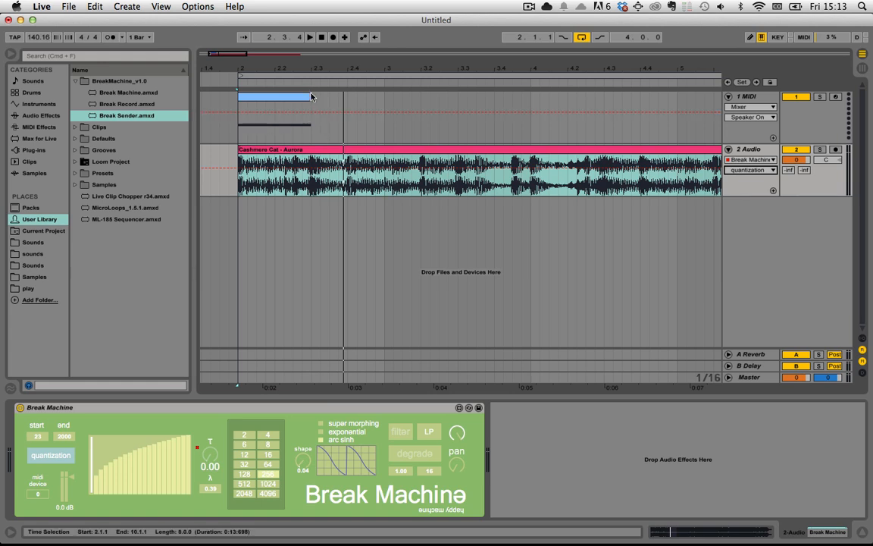
right_click(311, 97)
right_click(373, 94)
click(343, 94)
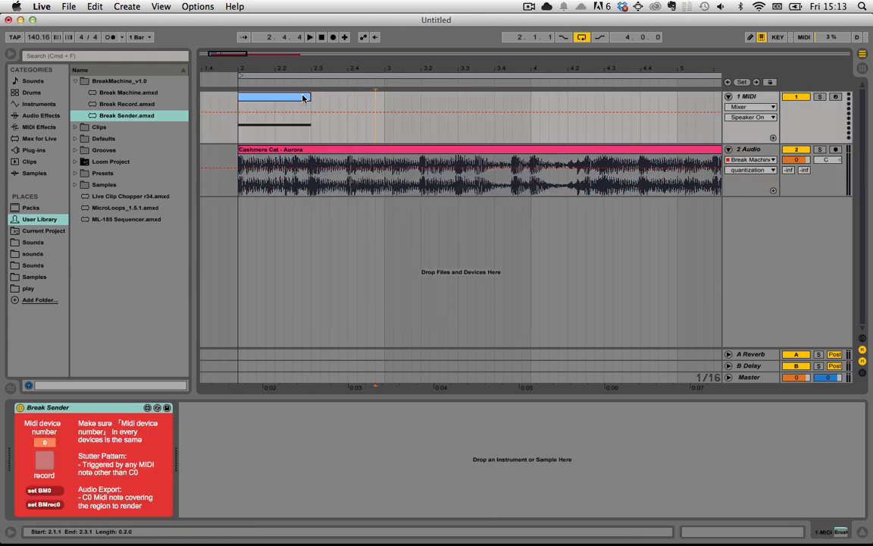
key(super+d)
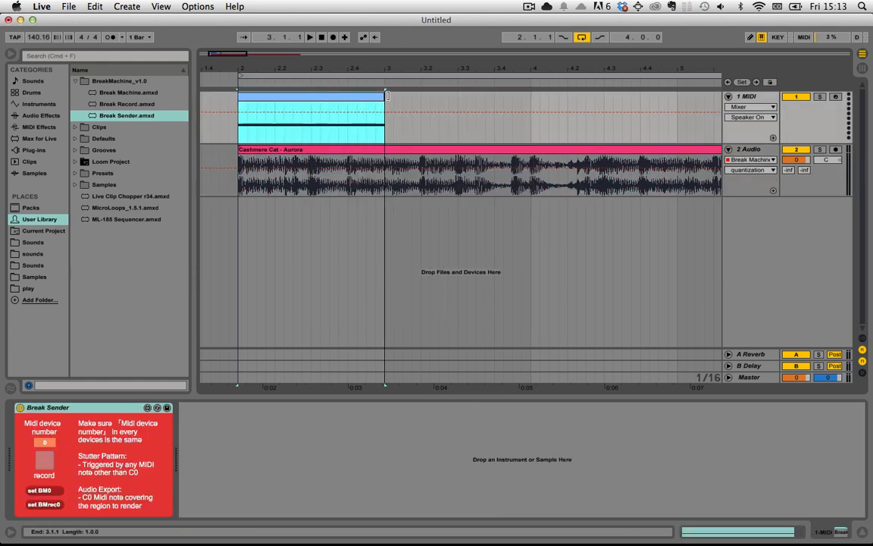
- Shape the audio track's quantization automation into steps of varying values between bars 2 and 3 during playback, and stop the transport
key(space)
click(269, 168)
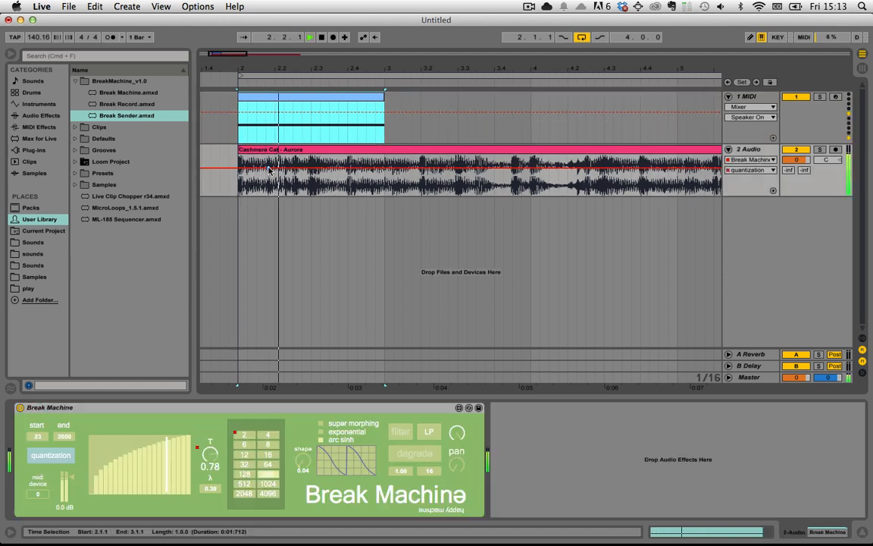
drag(291, 168, 292, 179)
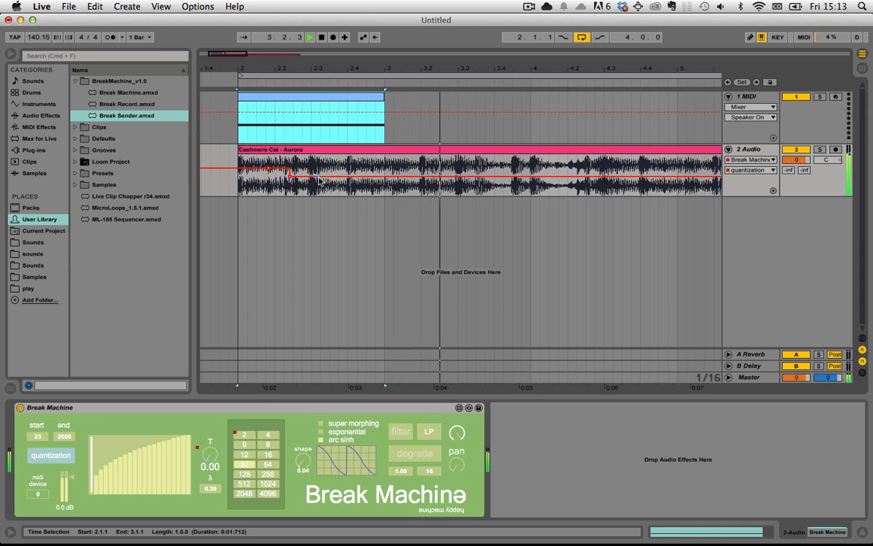
mouse_move(319, 176)
mouse_down()
mouse_move(321, 162)
mouse_move(370, 194)
mouse_up()
click(369, 181)
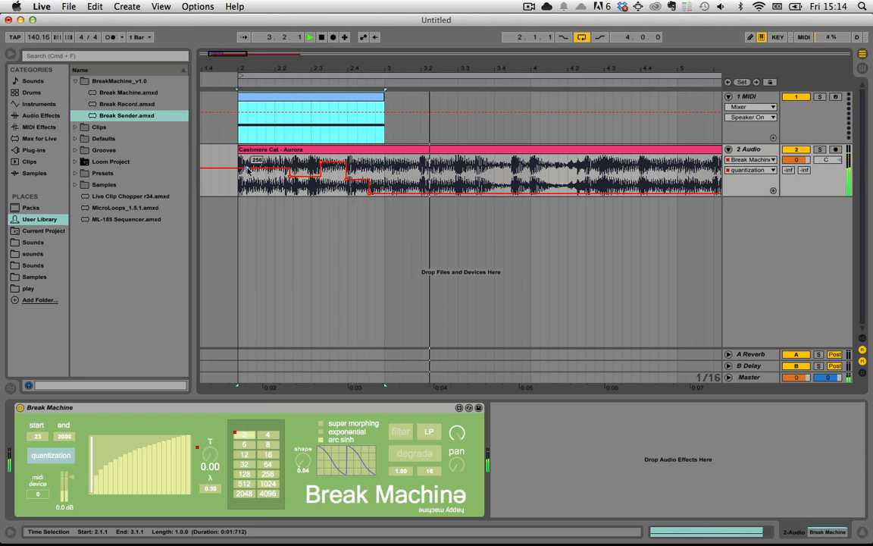
drag(249, 168, 267, 171)
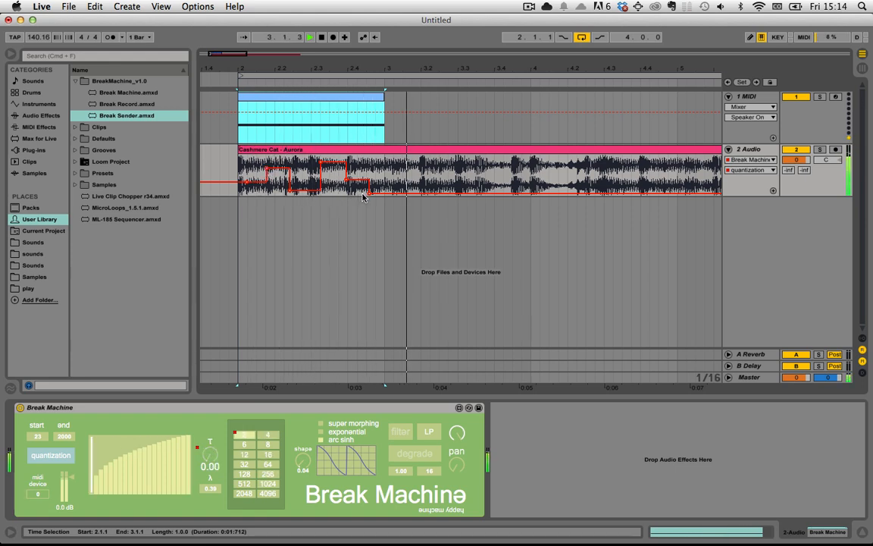
key(space)
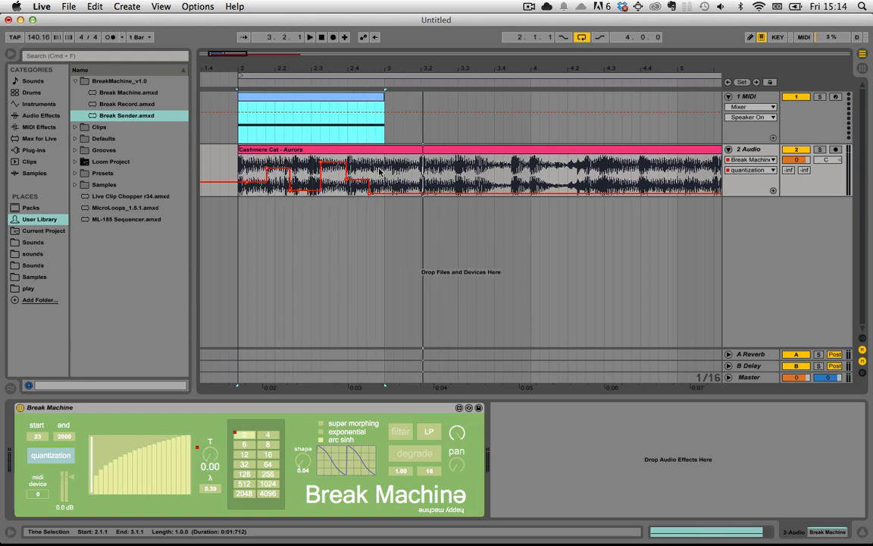
- Turn off the arrangement loop, delete all clips and automation from the arrangement, and return to the Session View
click(863, 57)
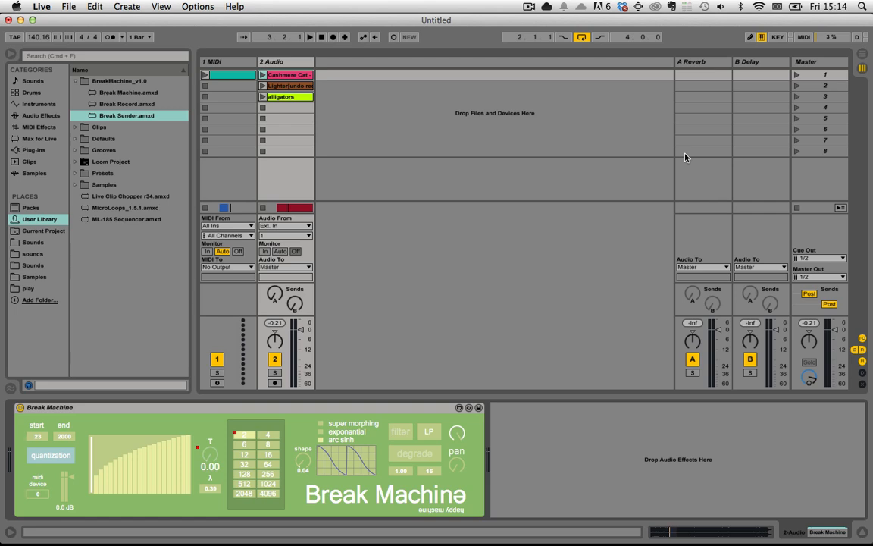
click(292, 85)
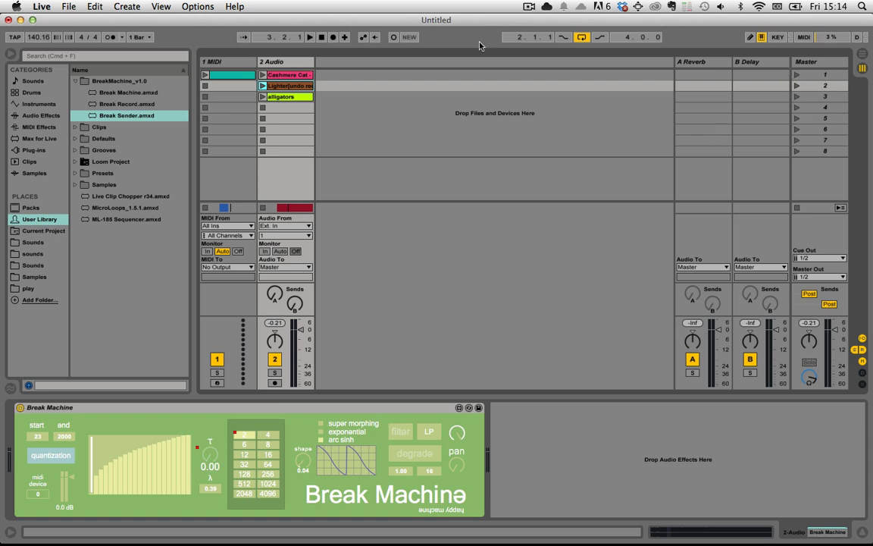
click(583, 37)
key(Tab)
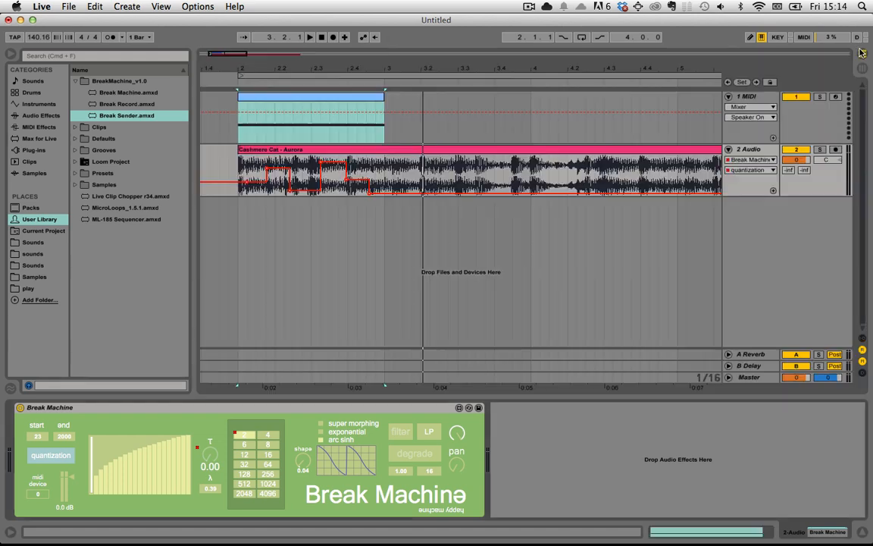
click(624, 148)
key(super+a)
key(Delete)
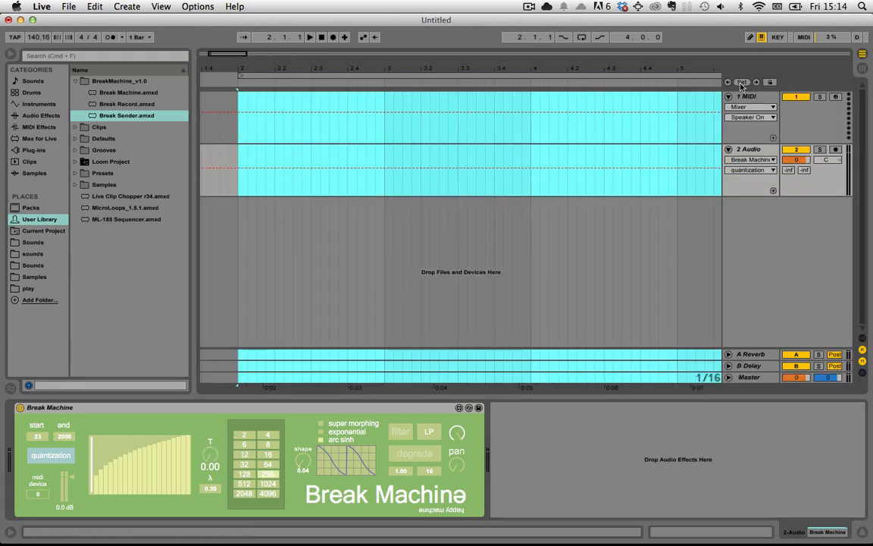
key(Tab)
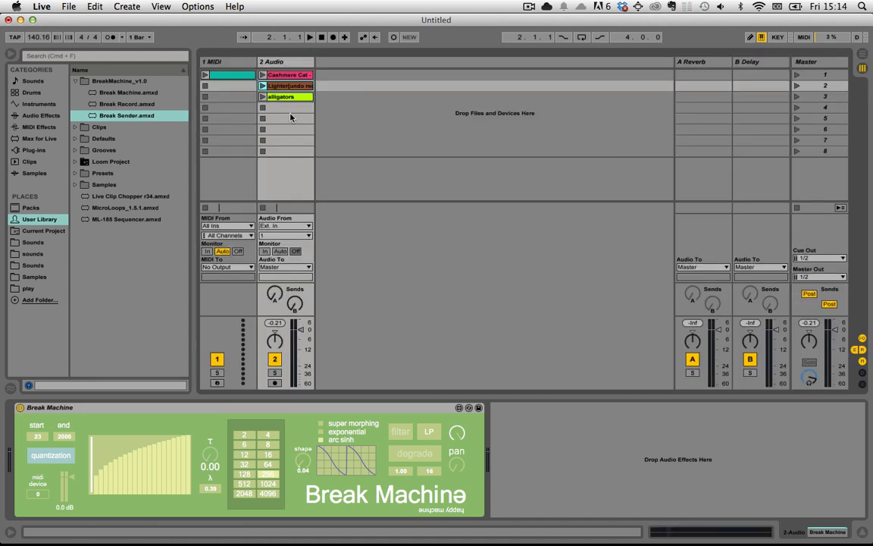
- Inspect the Break Sender and Break Machine devices and the notes of the MIDI clip in the first scene
click(243, 77)
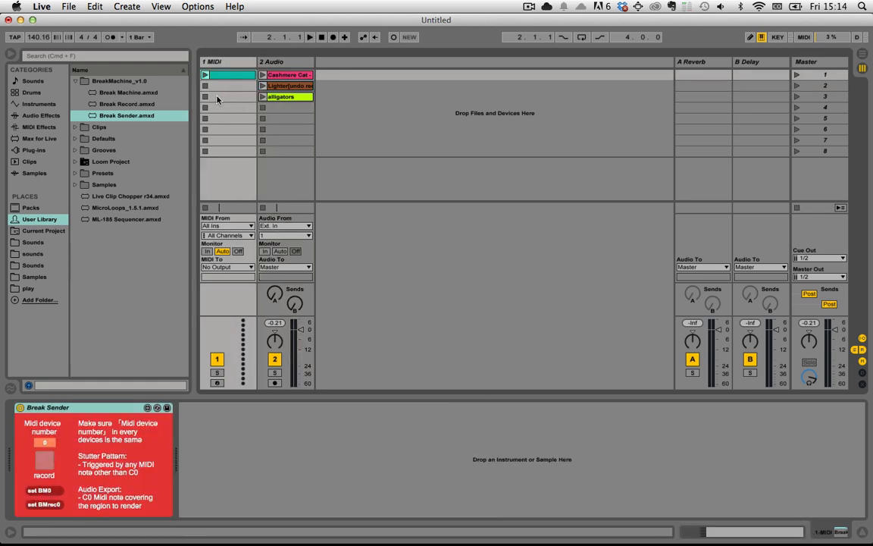
click(274, 86)
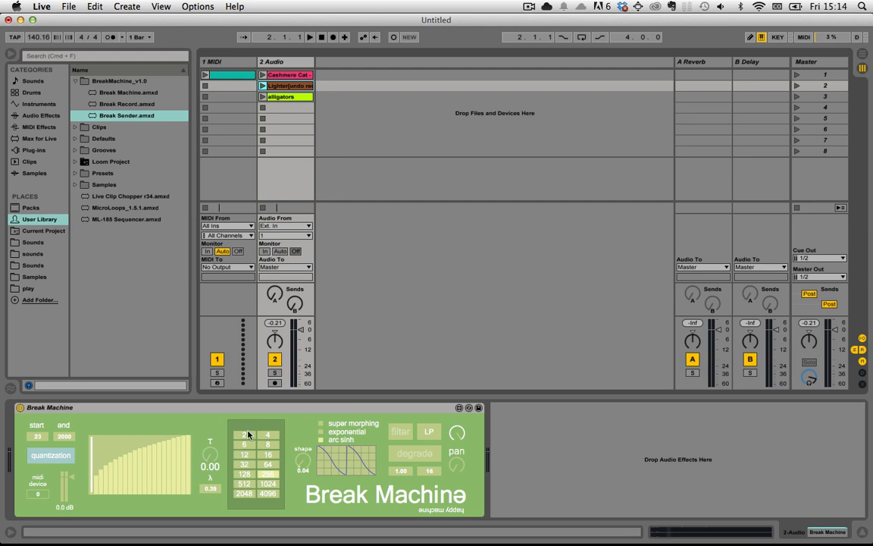
click(211, 73)
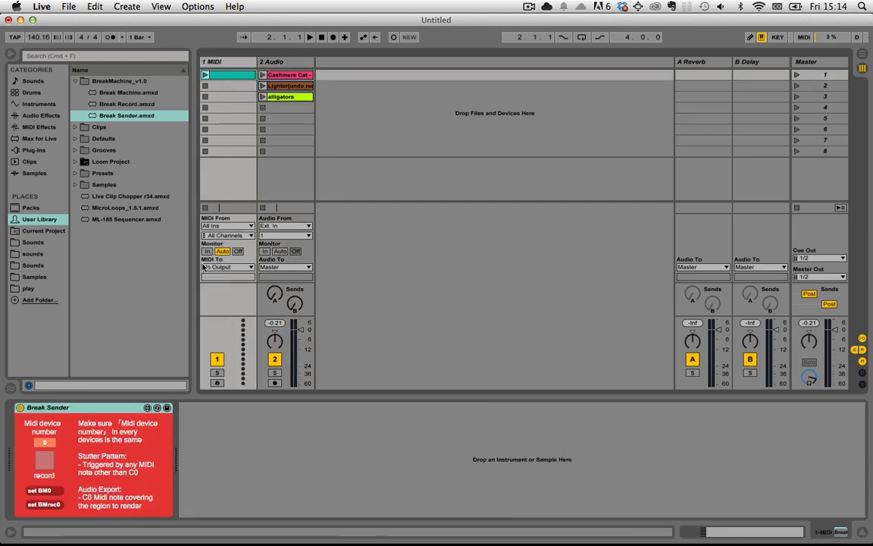
double_click(237, 76)
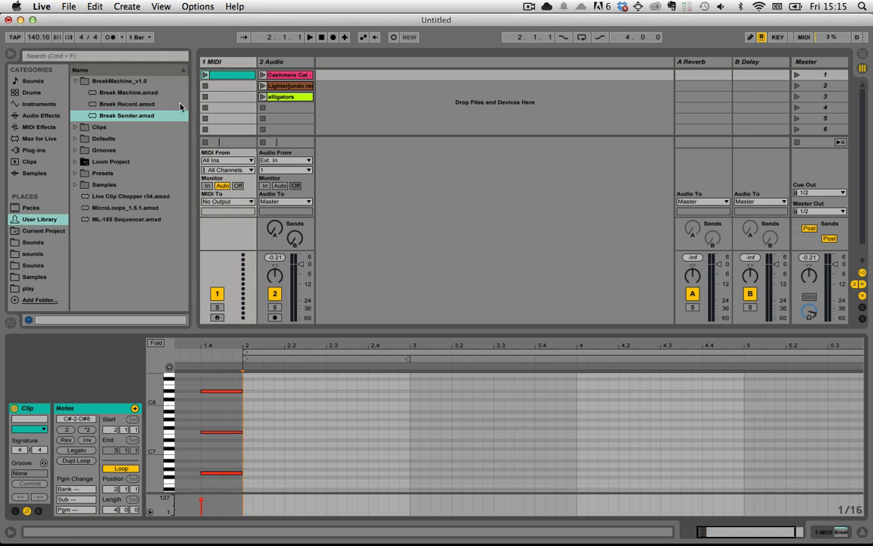
click(276, 61)
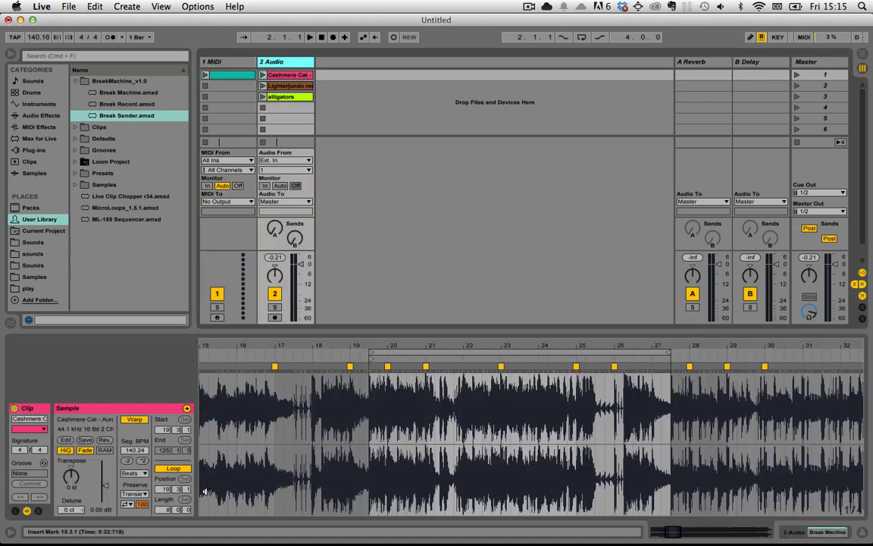
key(shift+Tab)
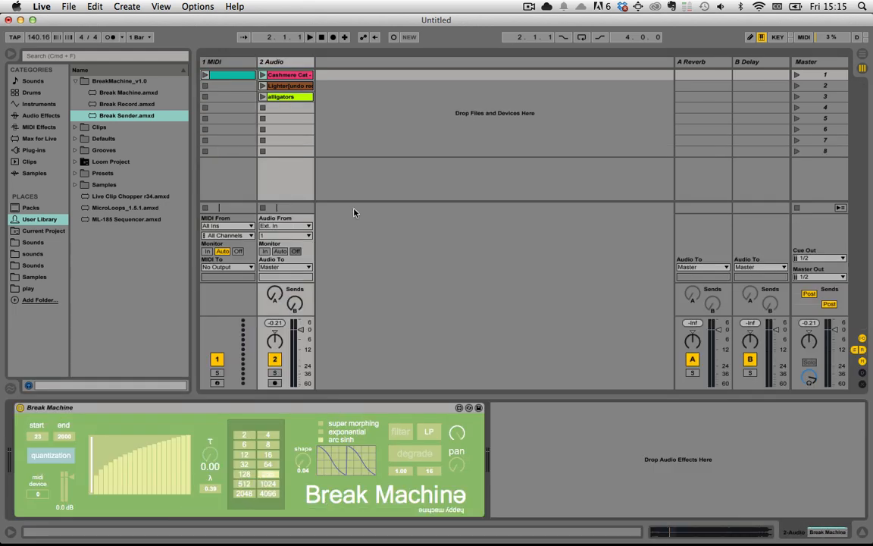
- Add the Expression Control Max MIDI effect to the MIDI track ahead of Break Sender
click(235, 64)
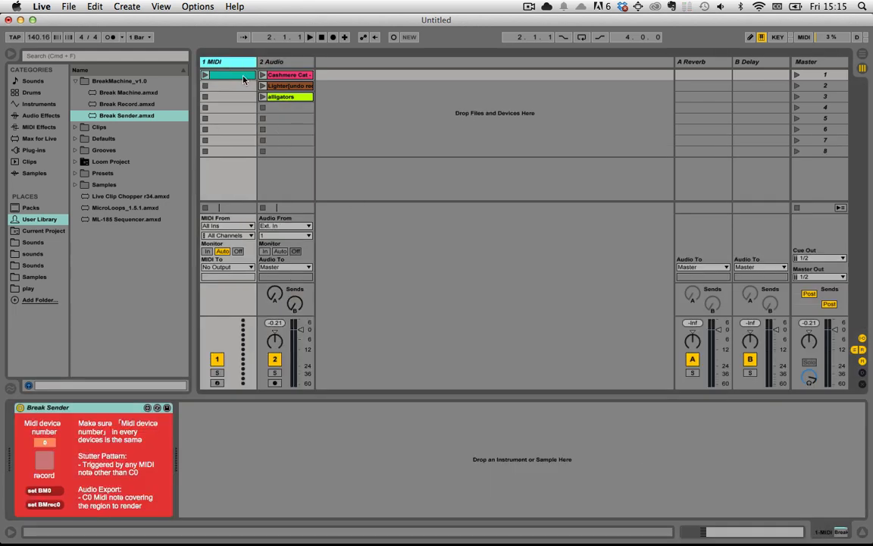
click(37, 138)
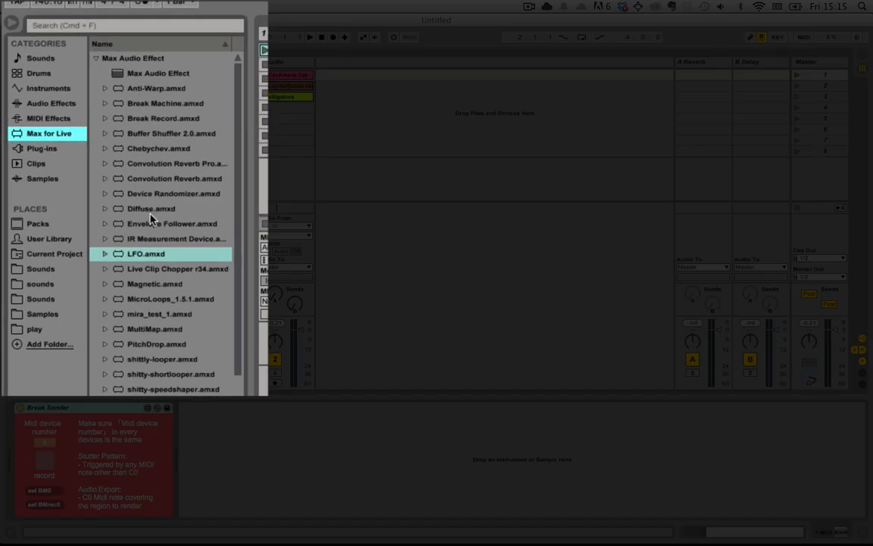
click(94, 60)
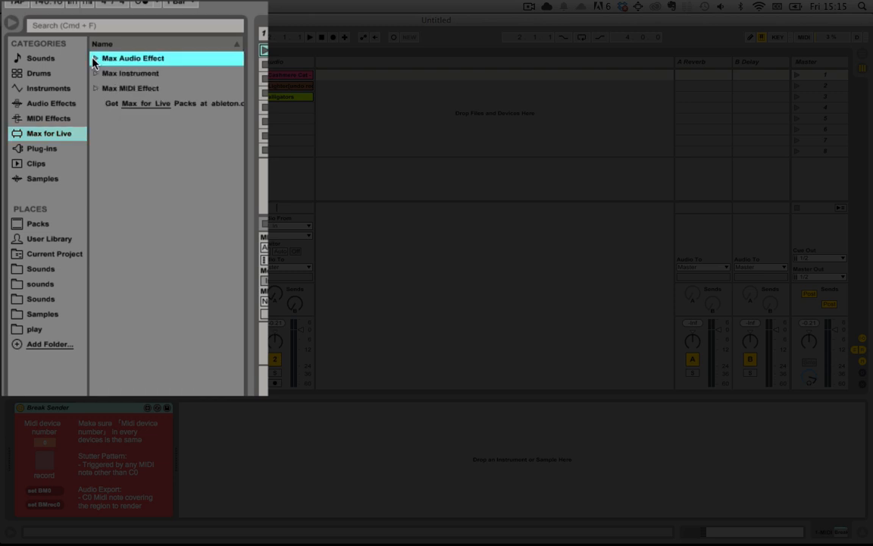
click(95, 89)
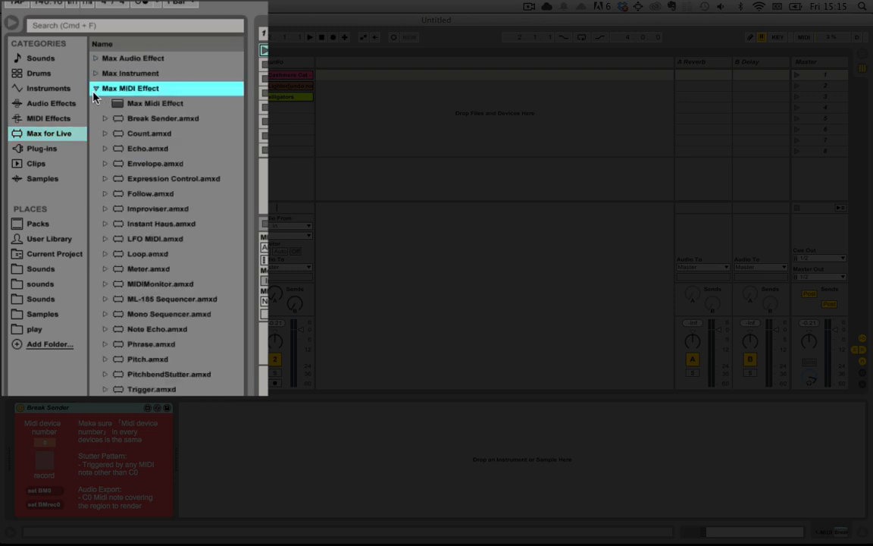
click(159, 177)
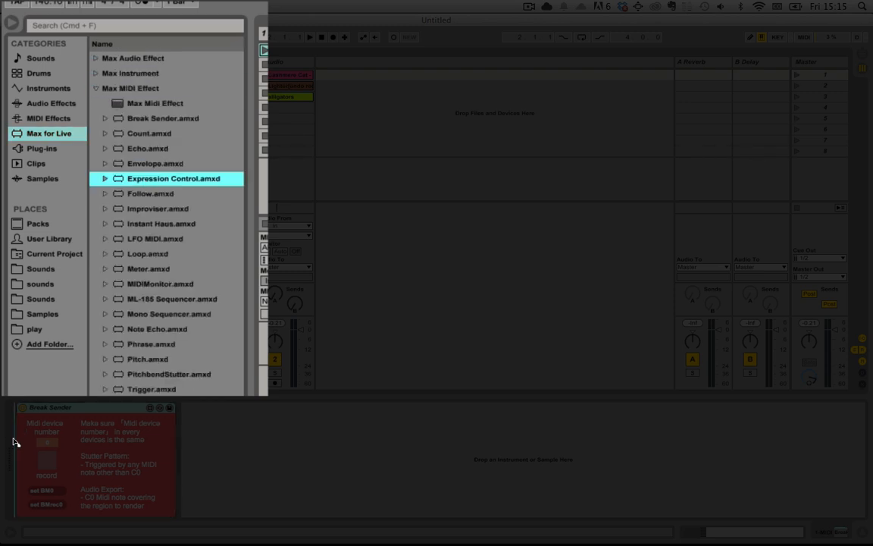
drag(13, 439, 15, 436)
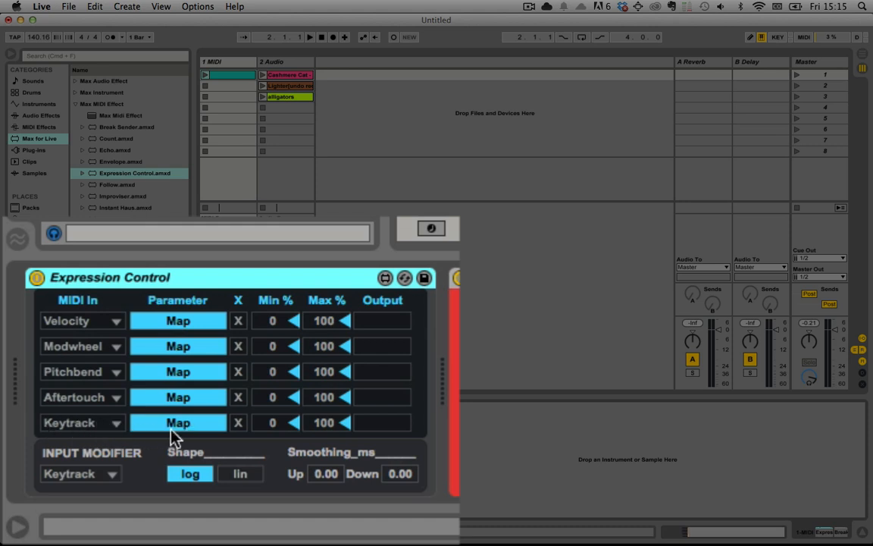
- Try to map Expression Control's Keytrack to Break Machine's quantization value grid on the audio track
click(286, 75)
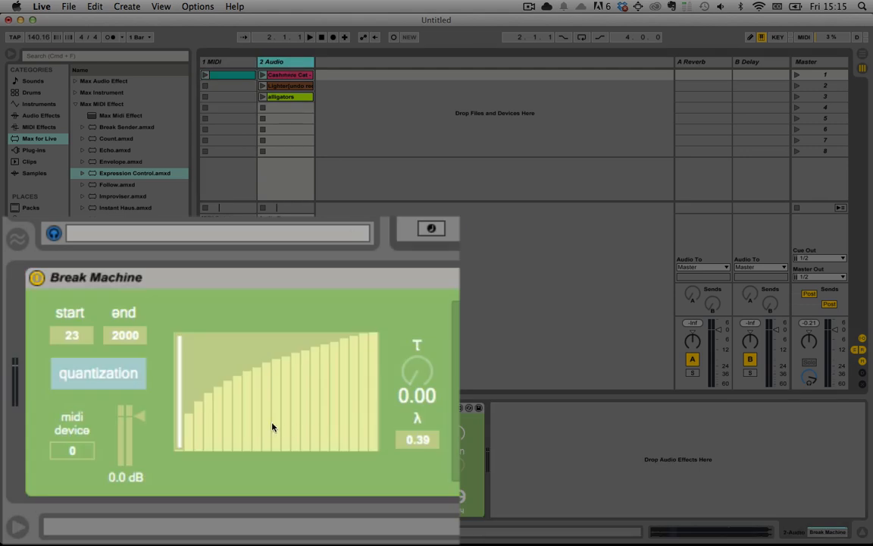
click(232, 62)
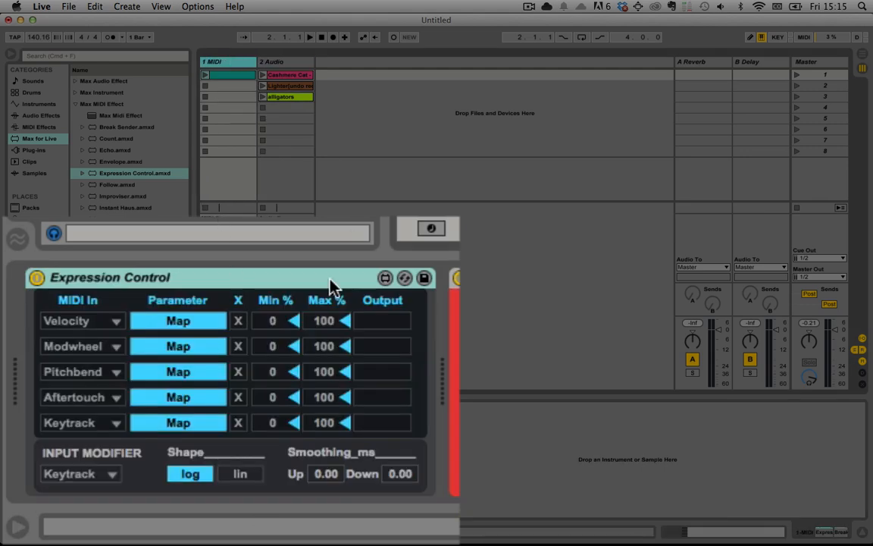
click(195, 421)
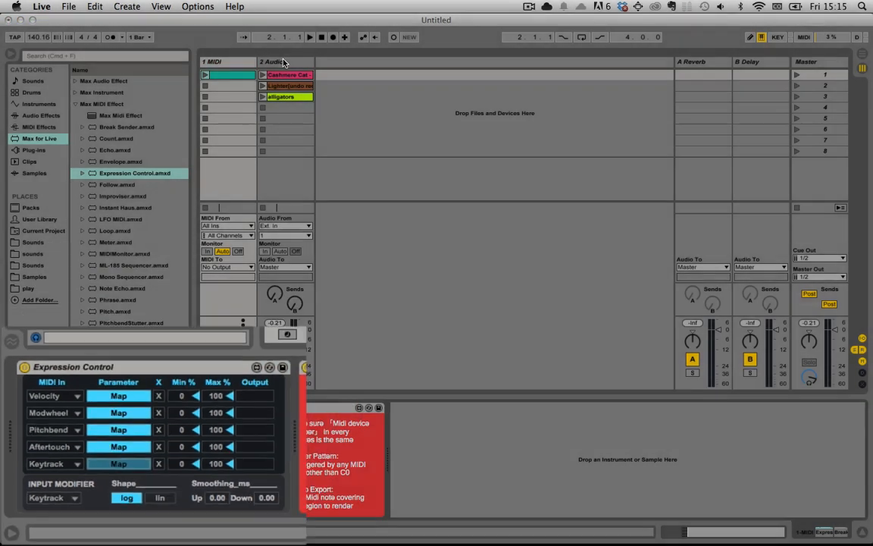
click(284, 63)
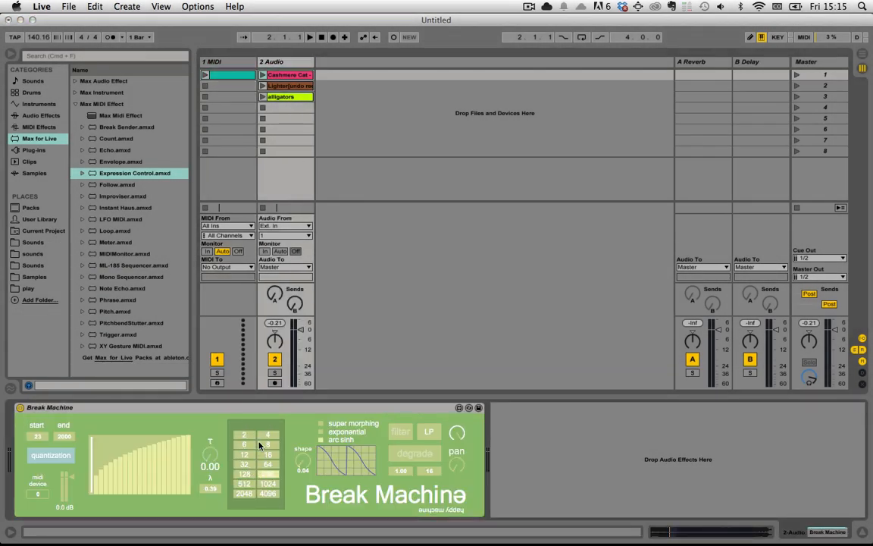
click(205, 61)
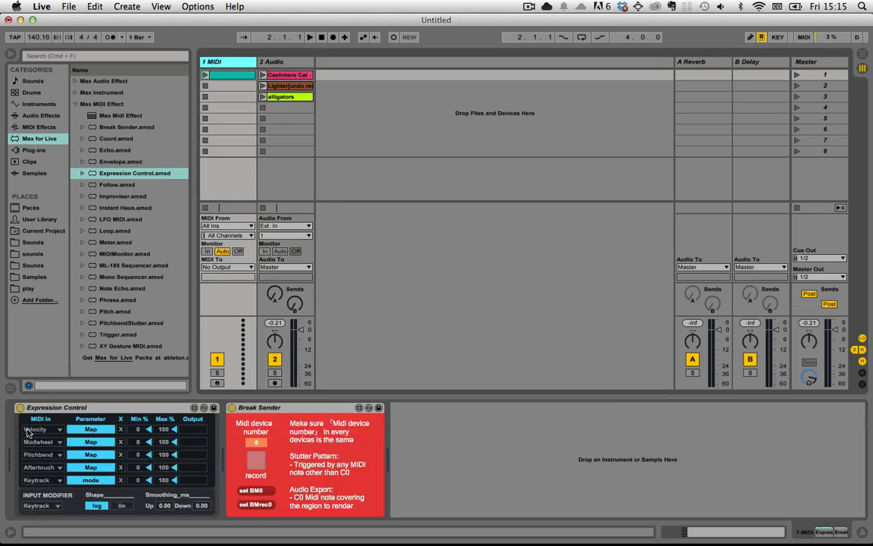
- Switch Break Machine to exponential mode and try again to map Keytrack to its quantization value grid
click(282, 61)
click(62, 456)
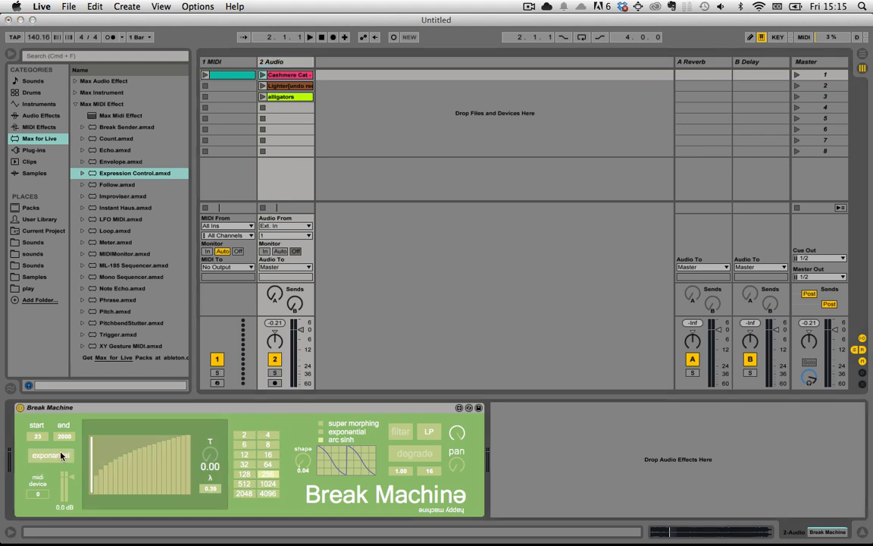
click(224, 77)
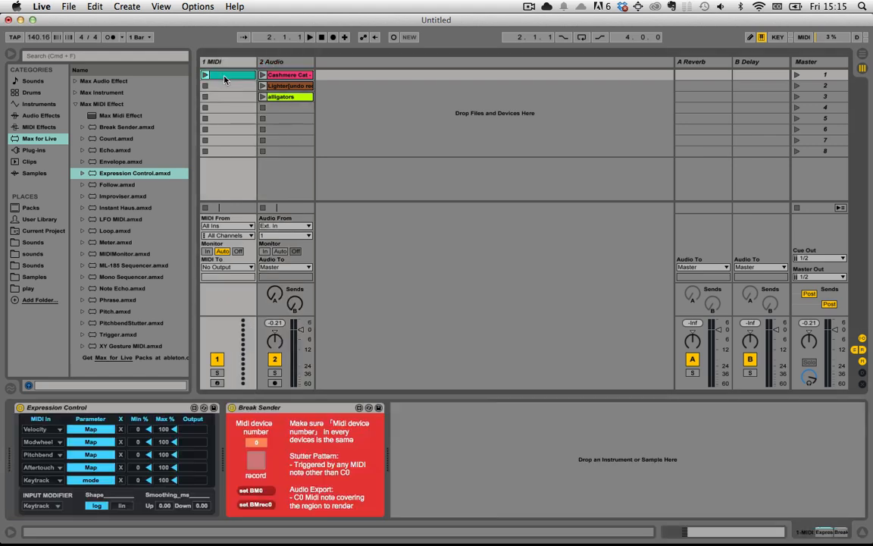
click(99, 482)
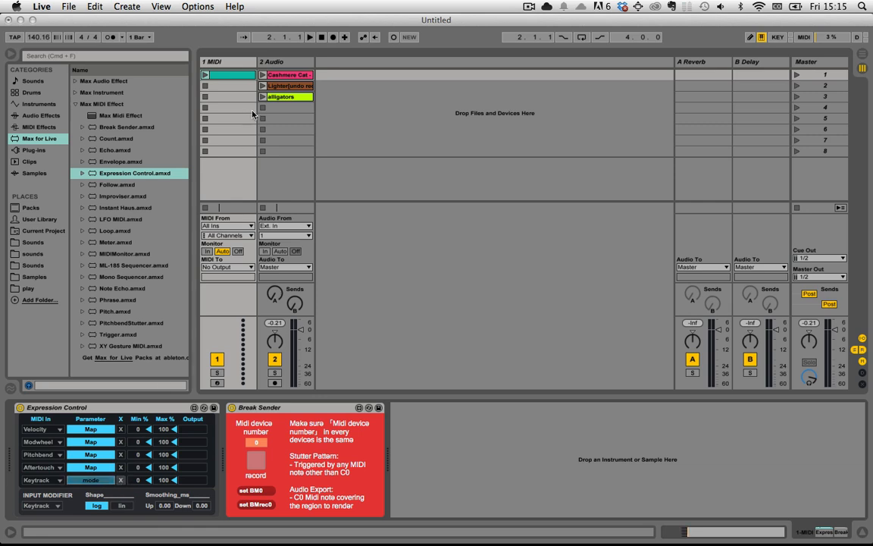
click(270, 272)
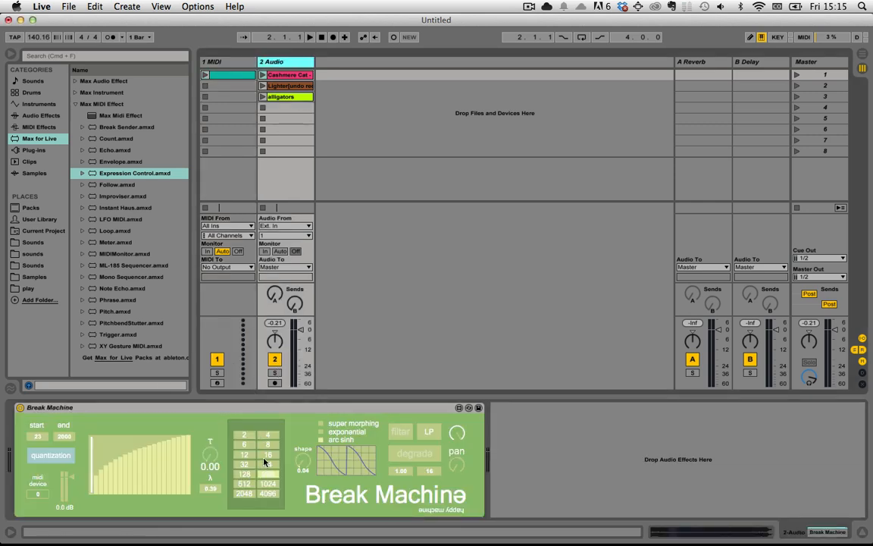
click(224, 63)
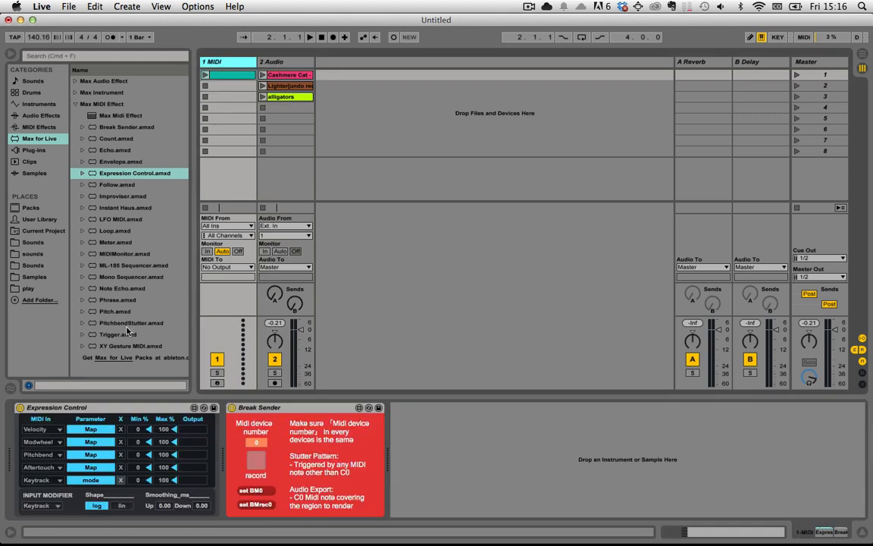
- Replace the Expression Control device on the MIDI track with a fresh copy placed ahead of Break Sender
click(122, 407)
key(Delete)
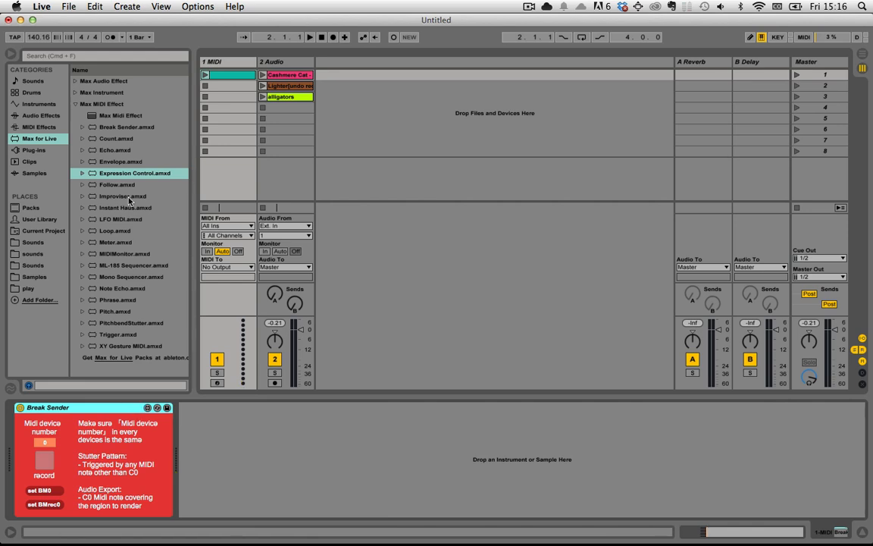
drag(127, 173, 16, 446)
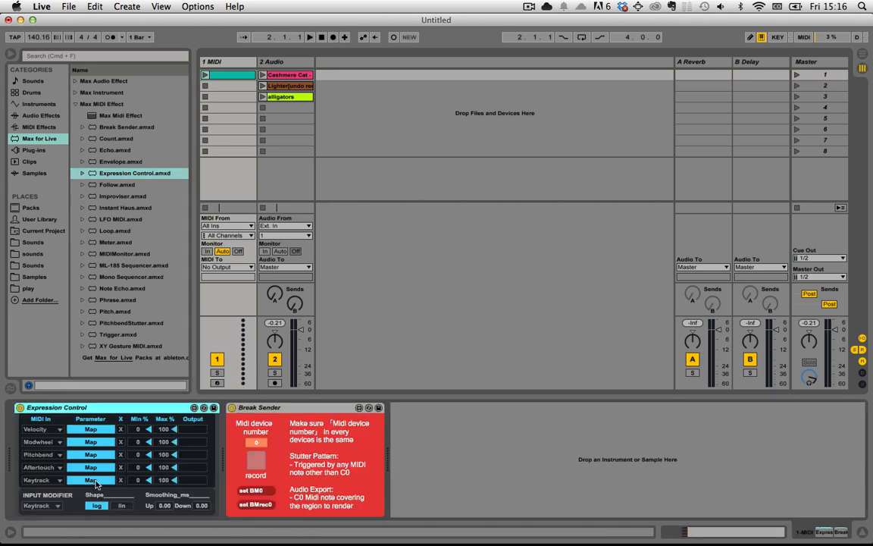
- Map Expression Control's Keytrack to Break Machine's quantization value grid on the audio track, picking 12 in the grid
click(277, 210)
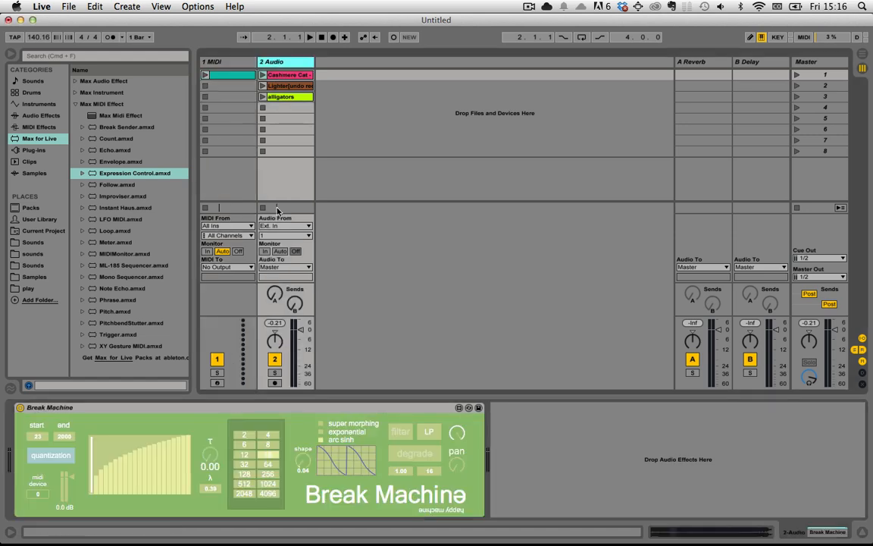
click(245, 456)
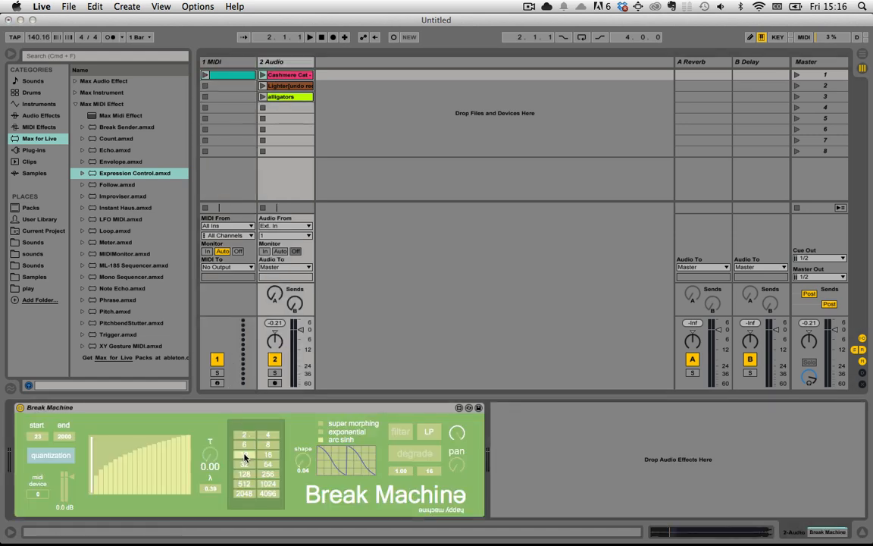
click(228, 62)
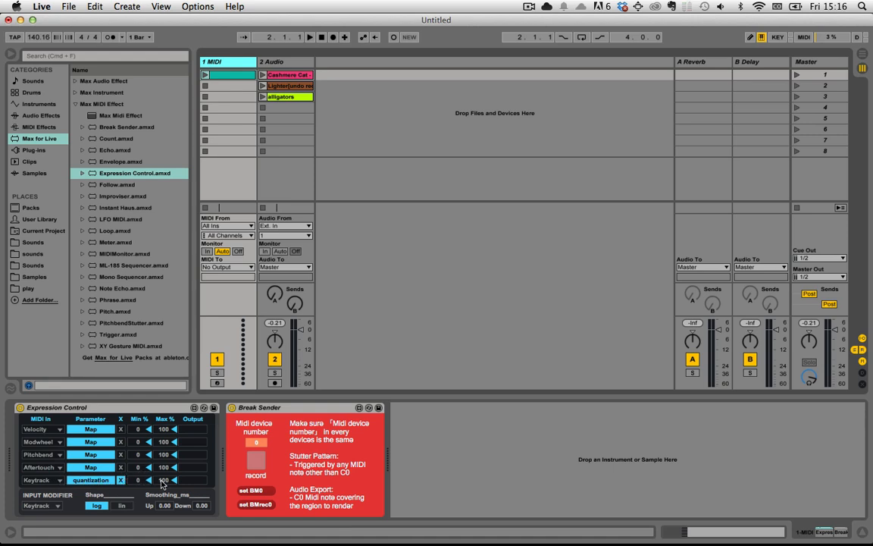
double_click(226, 75)
key(Right)
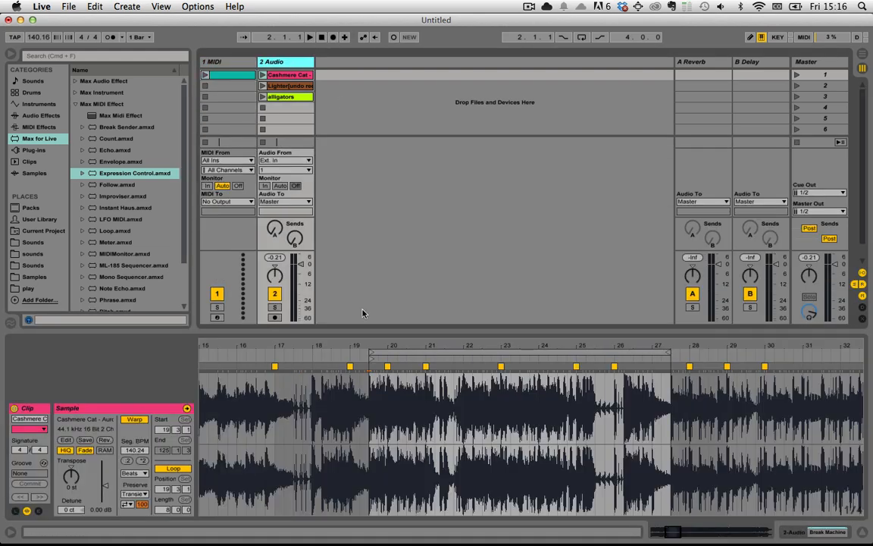
click(827, 533)
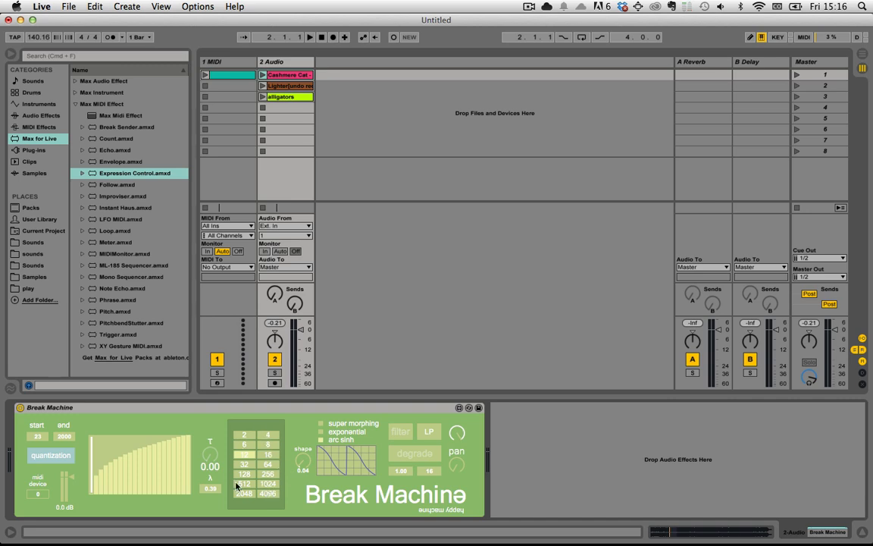
click(227, 74)
click(219, 61)
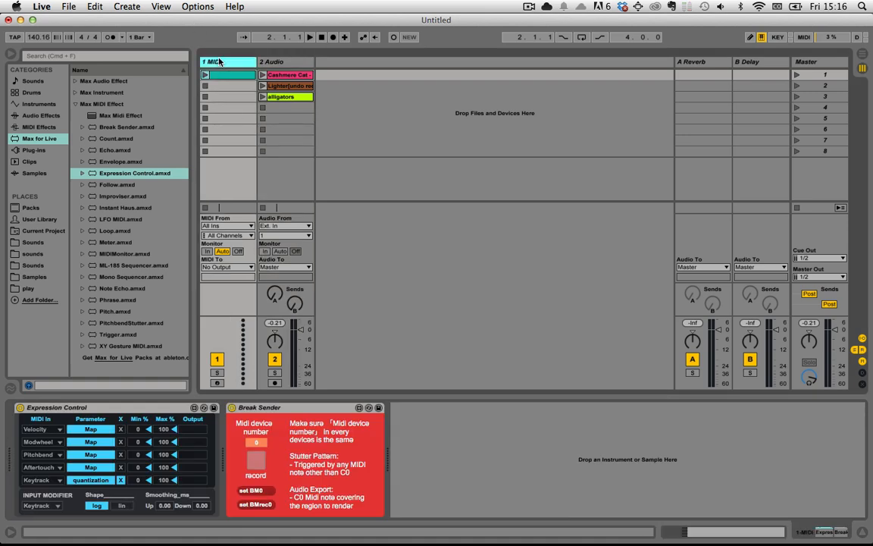
- Look over the notes of the MIDI clip from lowest to highest and fold its note editor to the rows in use
key(shift+Tab)
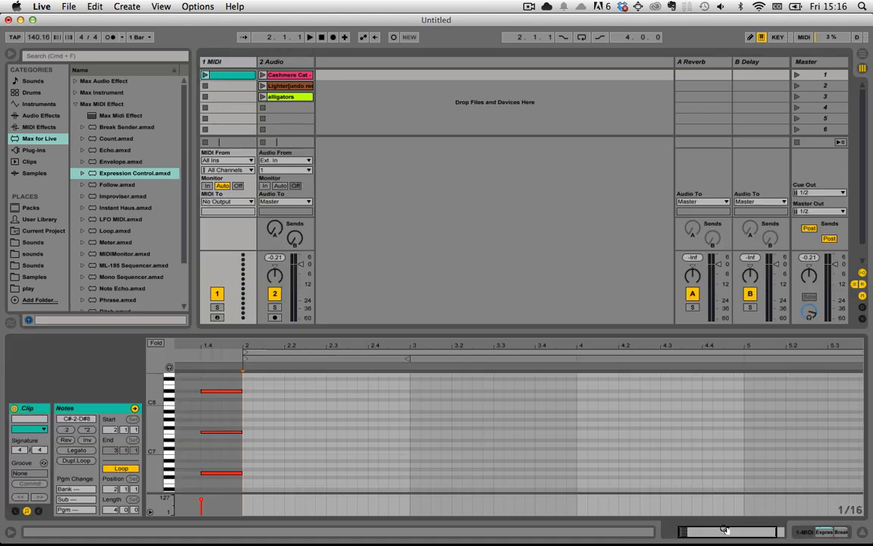
scroll(282, 403, down, 5)
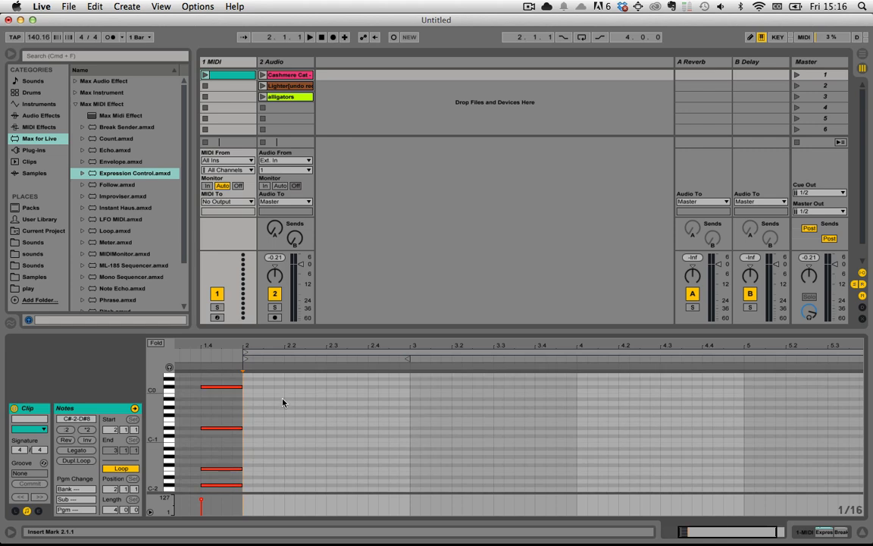
scroll(282, 403, up, 5)
scroll(282, 403, right, 1)
scroll(282, 402, left, 3)
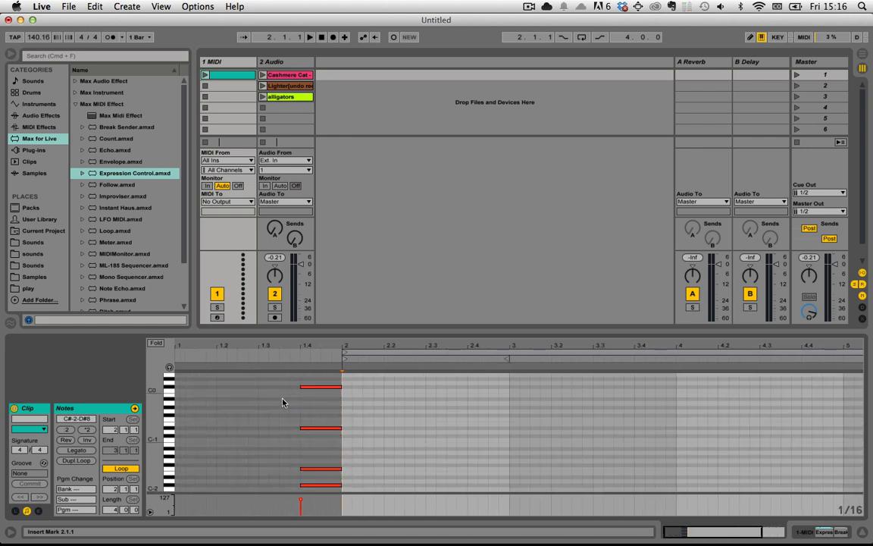
scroll(282, 403, down, 5)
scroll(283, 403, up, 5)
scroll(473, 423, up, 1)
scroll(474, 424, down, 8)
scroll(323, 443, up, 8)
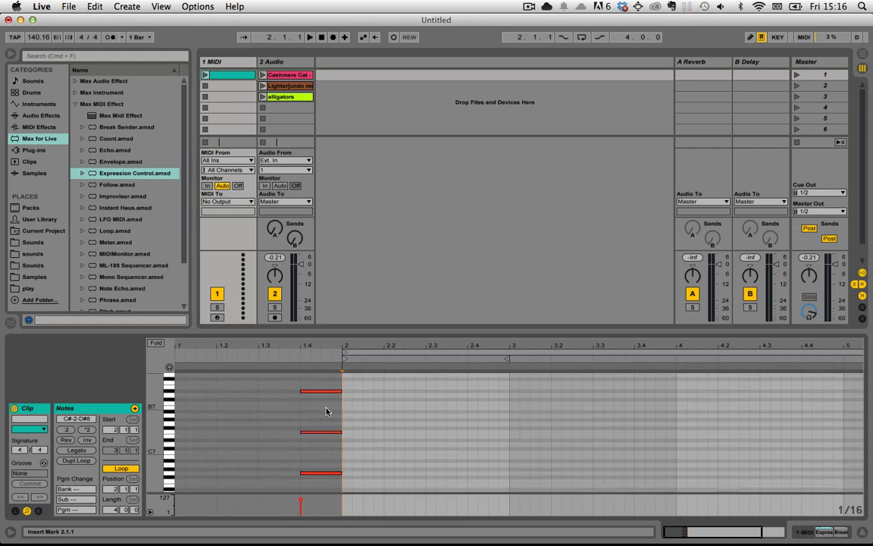
click(157, 343)
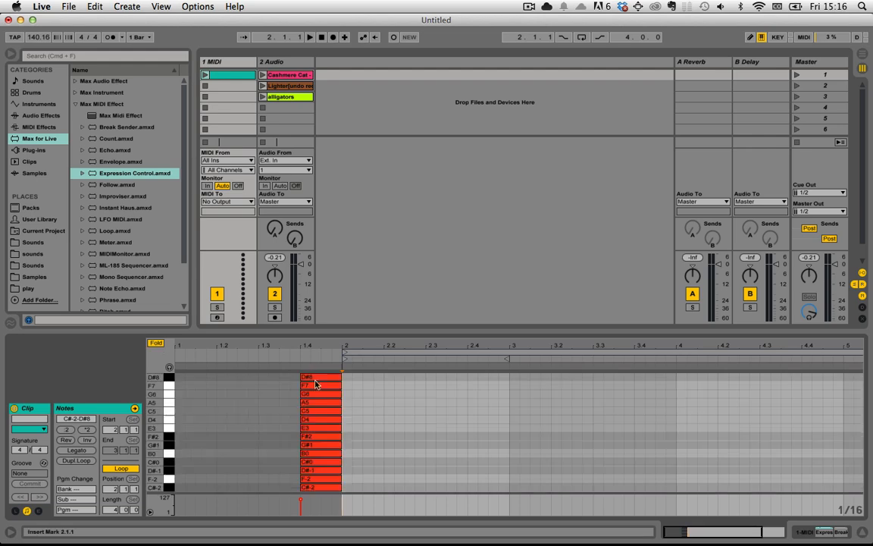
scroll(351, 413, right, 5)
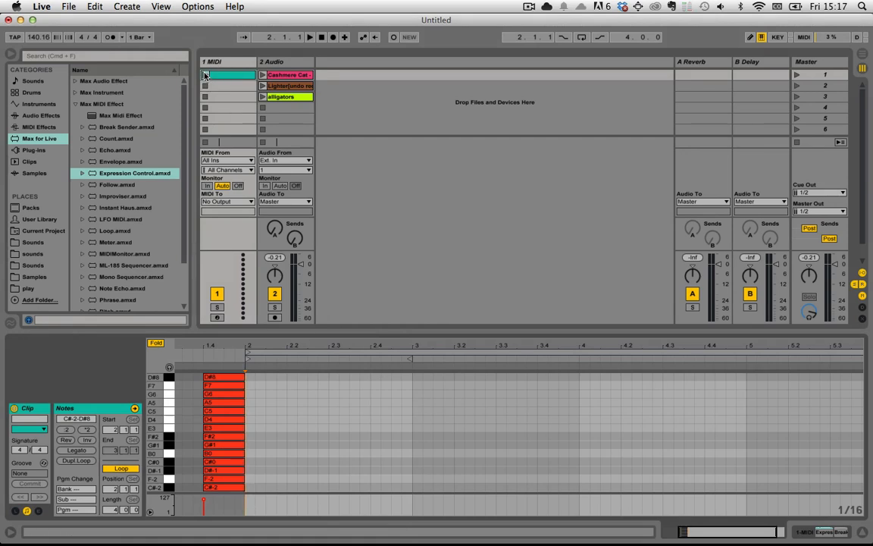
- Launch the MIDI clip together with the Lighter audio clip and show the MIDI clip's notes again
click(204, 76)
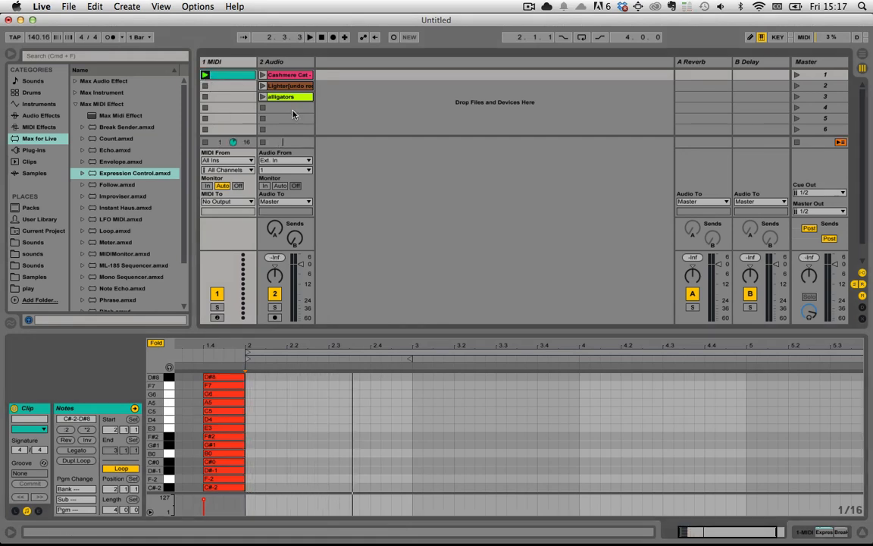
click(263, 85)
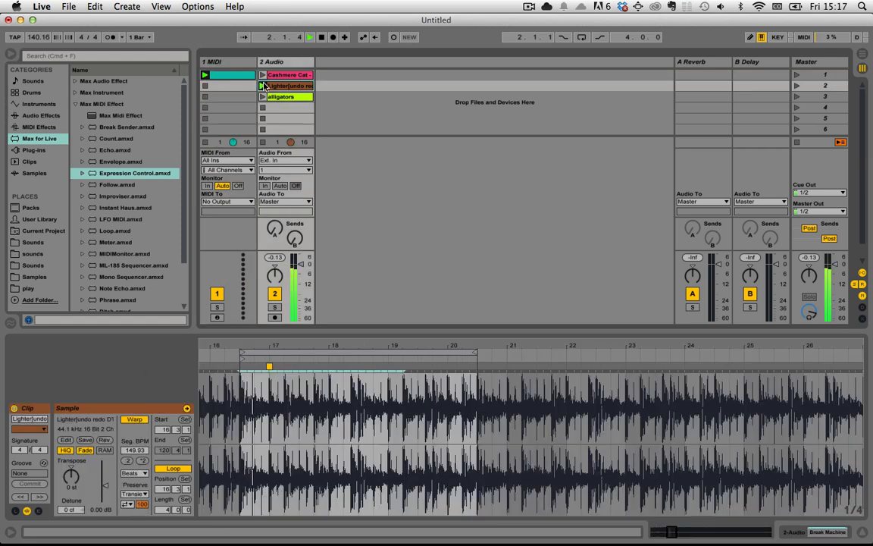
click(226, 73)
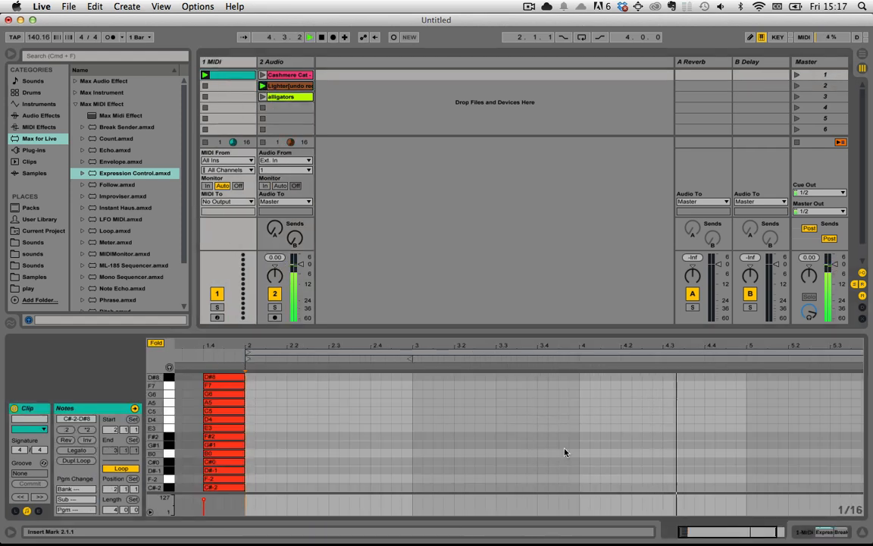
- Add an E3 note one beat long at the start of bar 2 in the MIDI clip
scroll(377, 484, right, 2)
scroll(377, 484, left, 3)
scroll(377, 484, right, 2)
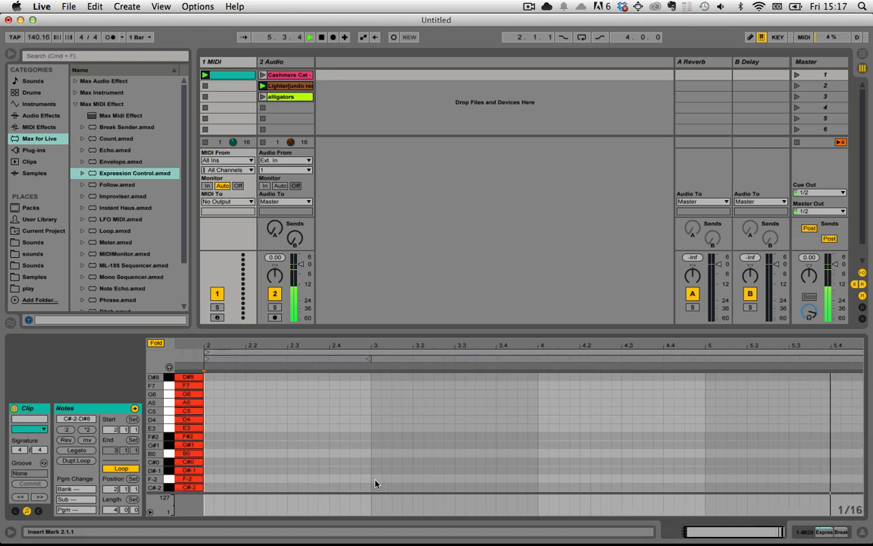
scroll(376, 483, left, 1)
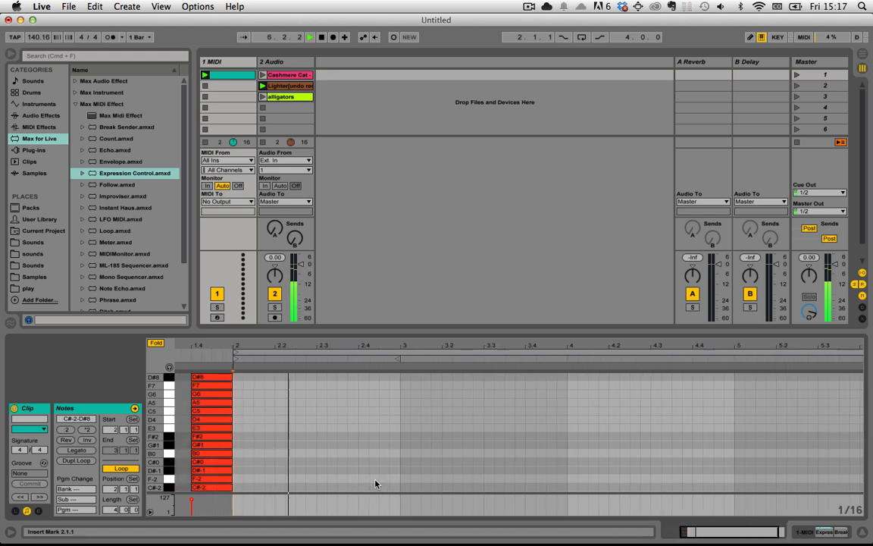
double_click(241, 429)
drag(242, 429, 275, 428)
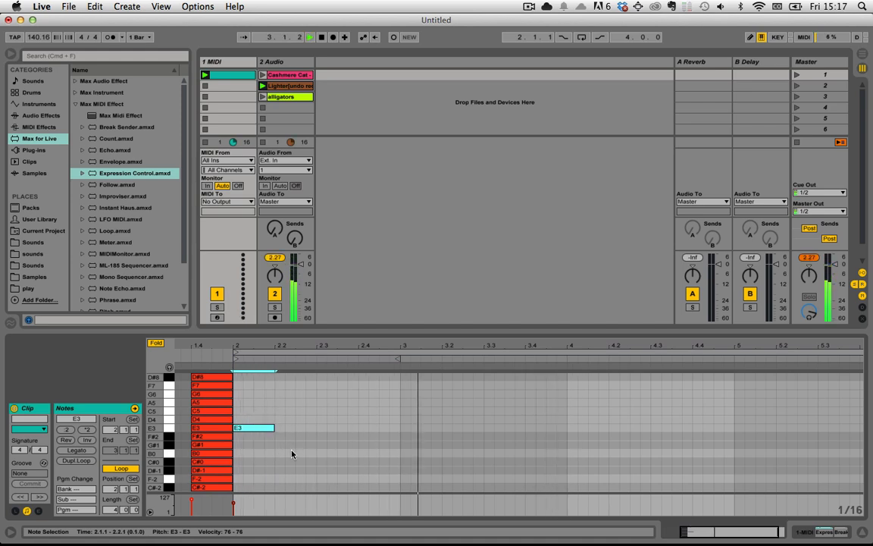
- Draw scattered sixteenth notes across bars 2 to 5 on the C#0, F#2, D4, B0, E3, C5, G#1 and A5 rows
key(b)
click(280, 461)
click(332, 436)
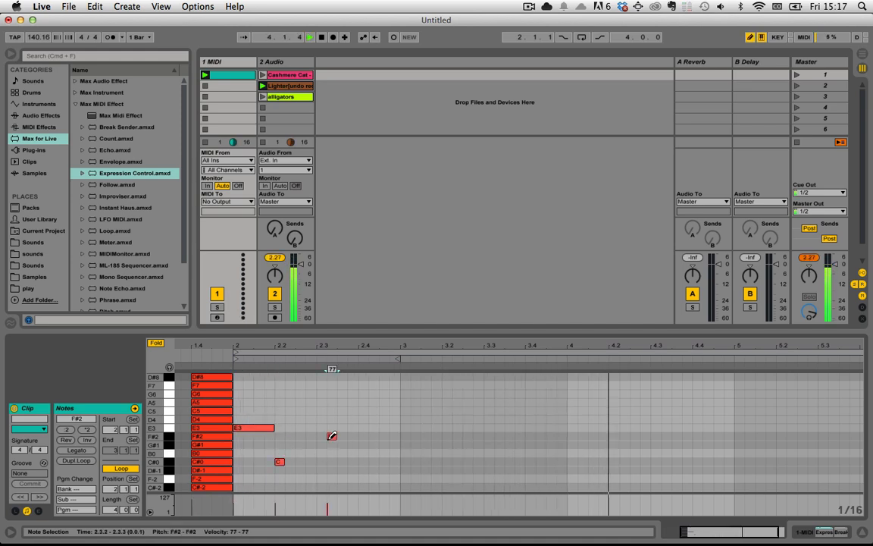
click(426, 419)
click(448, 453)
click(562, 427)
click(615, 410)
click(656, 445)
drag(708, 402, 720, 403)
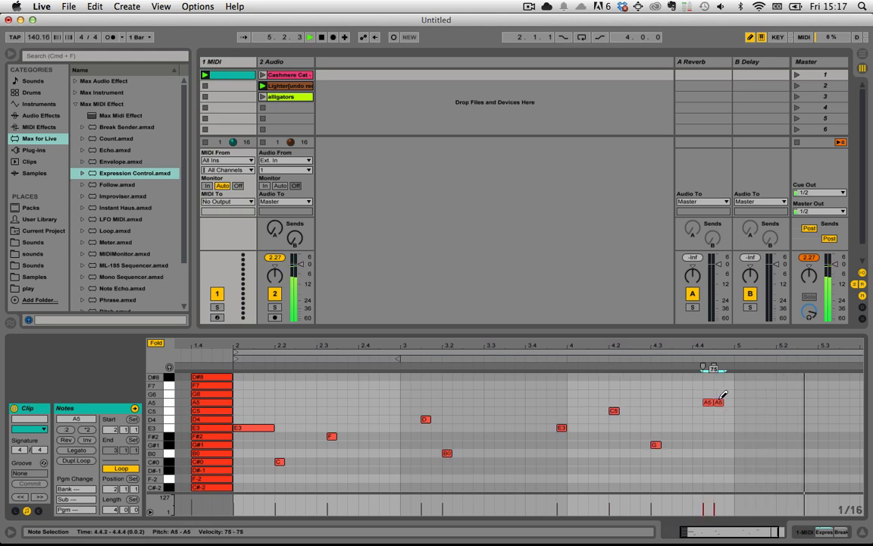
click(782, 437)
drag(792, 454, 813, 453)
click(823, 462)
- Draw a D#8 note and two D#-1 notes at 3.3, plus a run of three D#-1 notes from 2.4.3
click(489, 377)
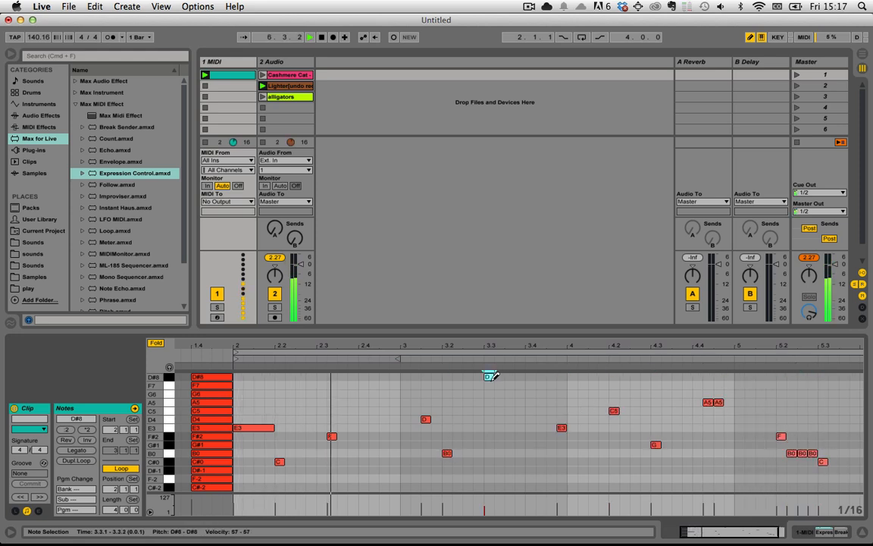
click(499, 445)
drag(489, 470, 499, 470)
drag(405, 470, 384, 470)
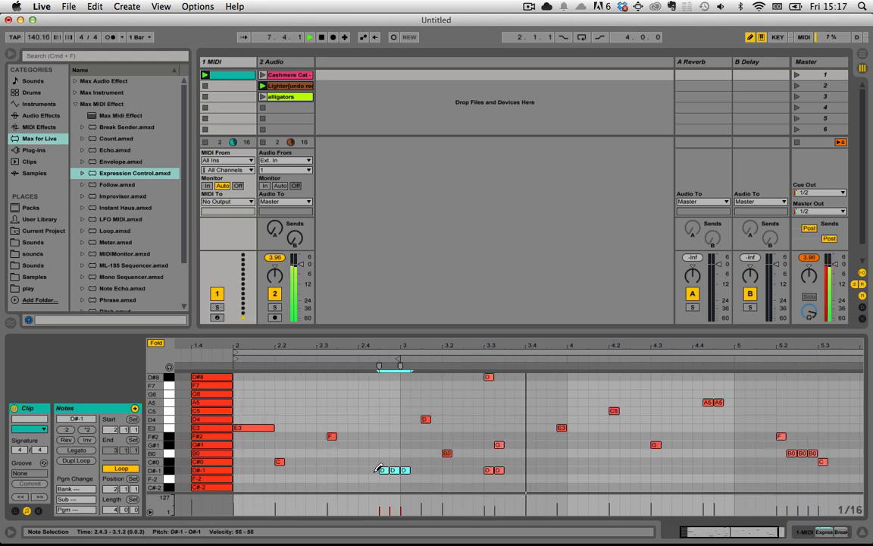
click(504, 444)
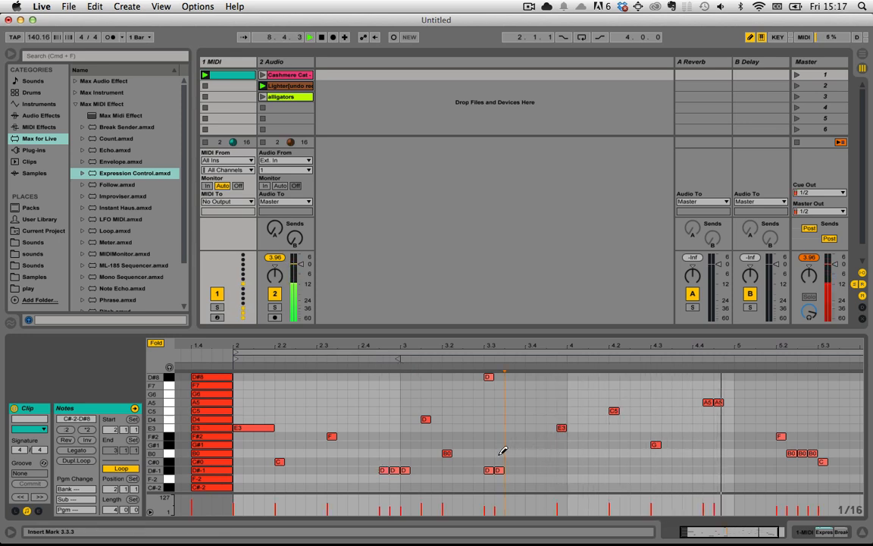
click(493, 469)
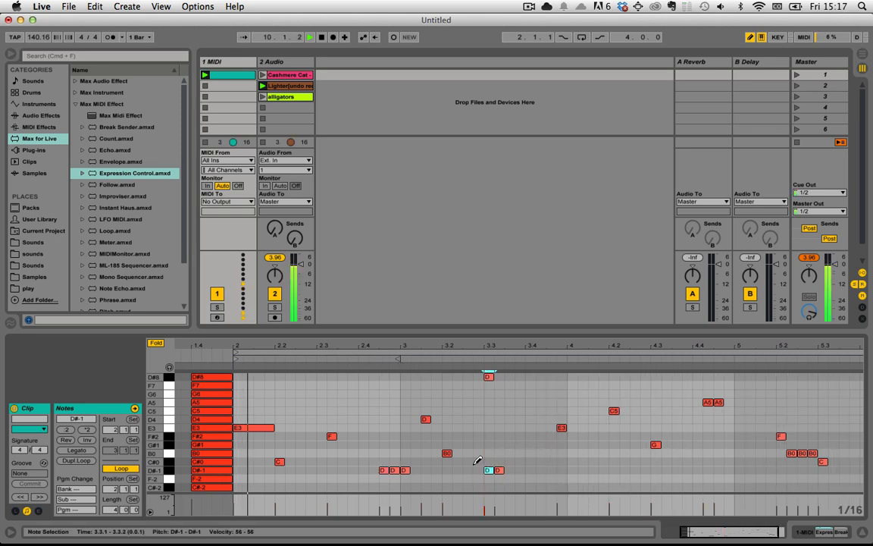
- Shorten the first E3 note to half a beat, and lengthen all notes from bar 2 onward by three sixteenths
key(super+a)
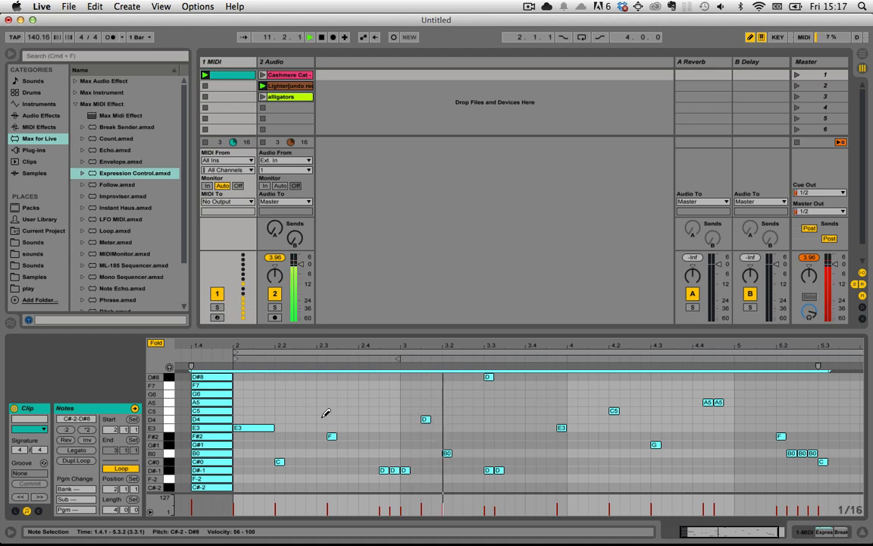
click(296, 379)
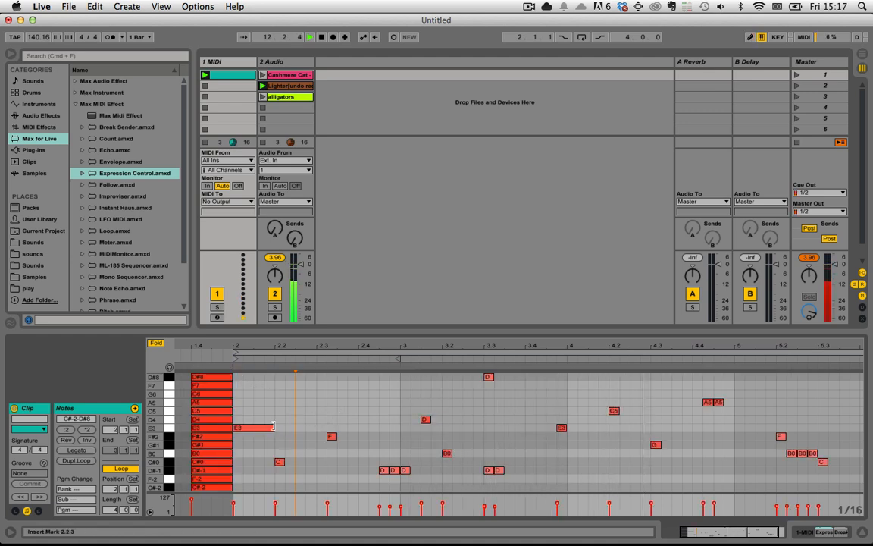
drag(273, 428, 252, 429)
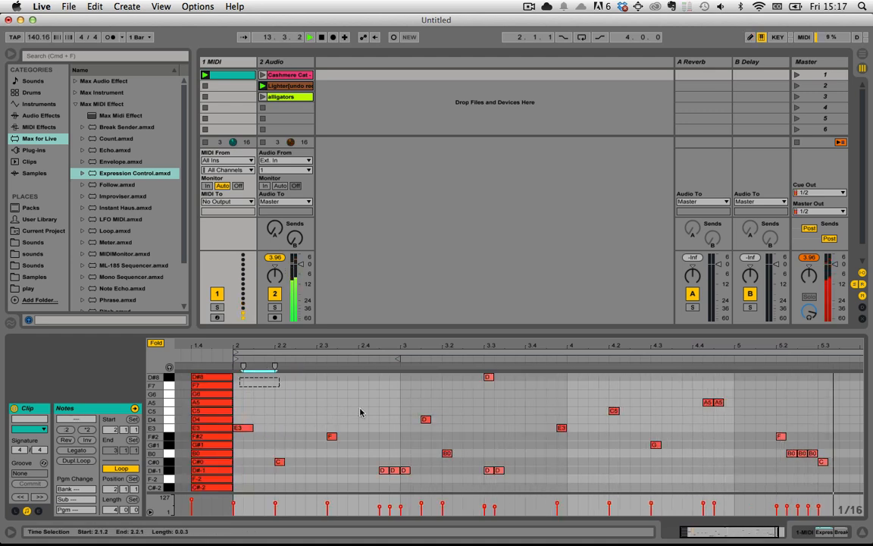
key(super+a)
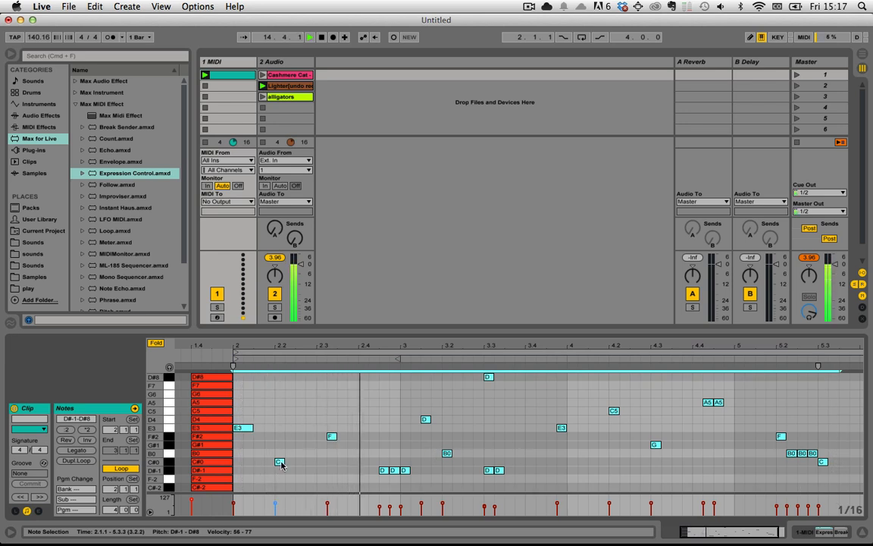
drag(284, 462, 320, 464)
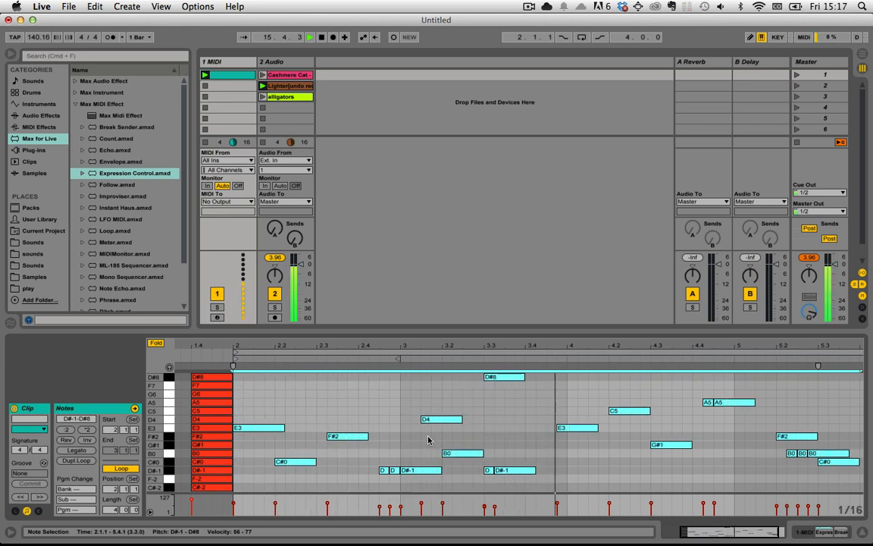
- Move the D#-1 note at 2.4.4 up to A5 and the D#-1 note at bar 3 up to C5
click(402, 464)
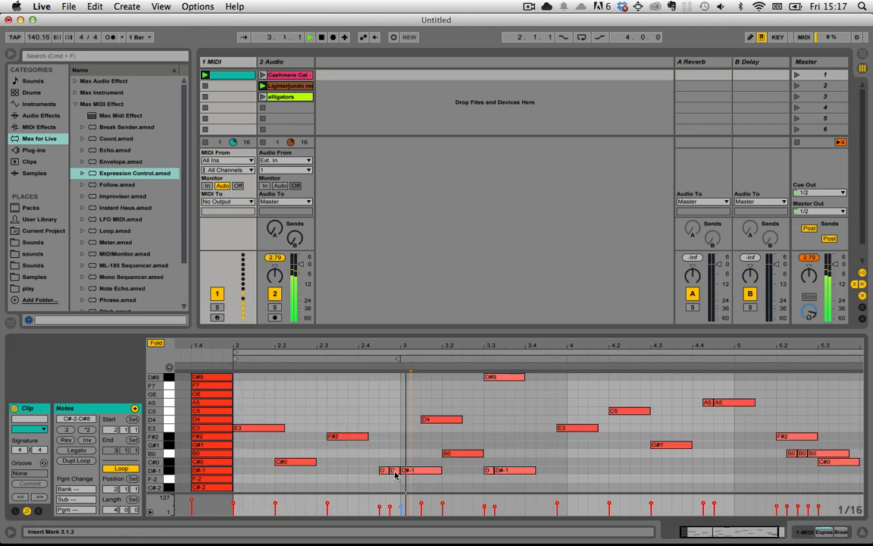
drag(394, 470, 394, 402)
click(415, 471)
drag(416, 472, 419, 415)
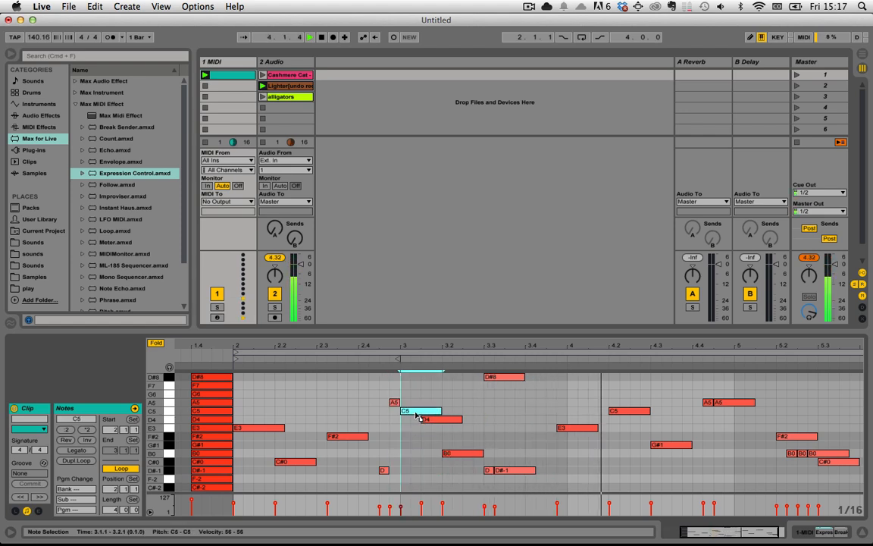
- Move the D#8 note at 3.3 down to A5 and delete the two D#-1 notes at 3.3
drag(497, 378, 503, 403)
drag(490, 453, 500, 475)
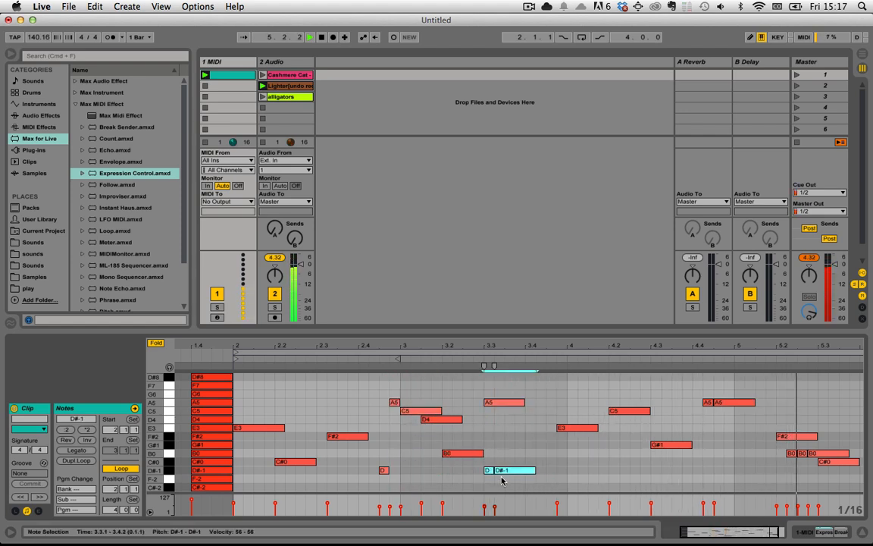
key(Delete)
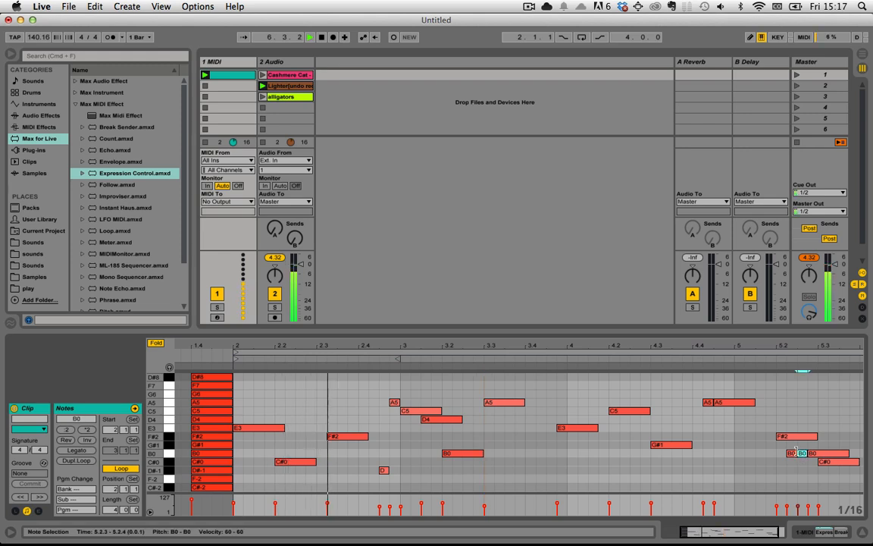
- Delete the B0 notes between 5.2 and 5.3 in the first MIDI clip
click(790, 453)
key(Delete)
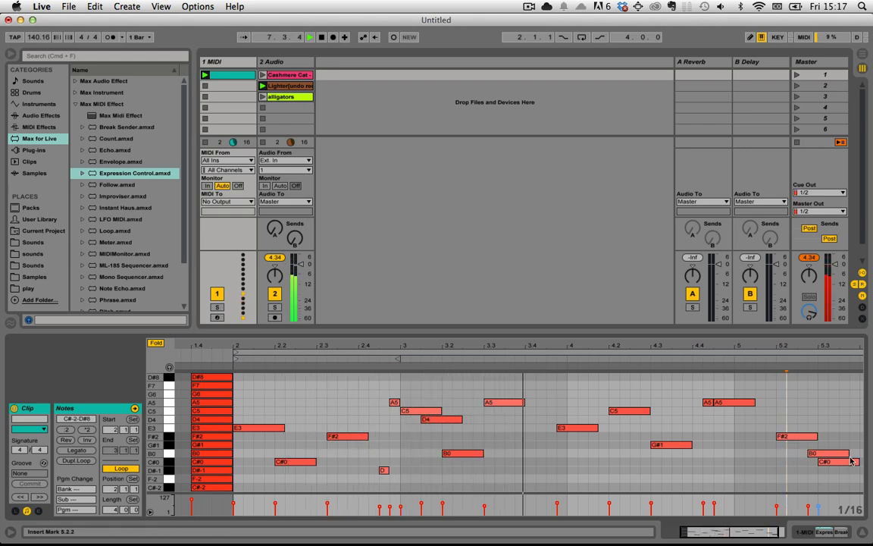
click(825, 453)
key(Delete)
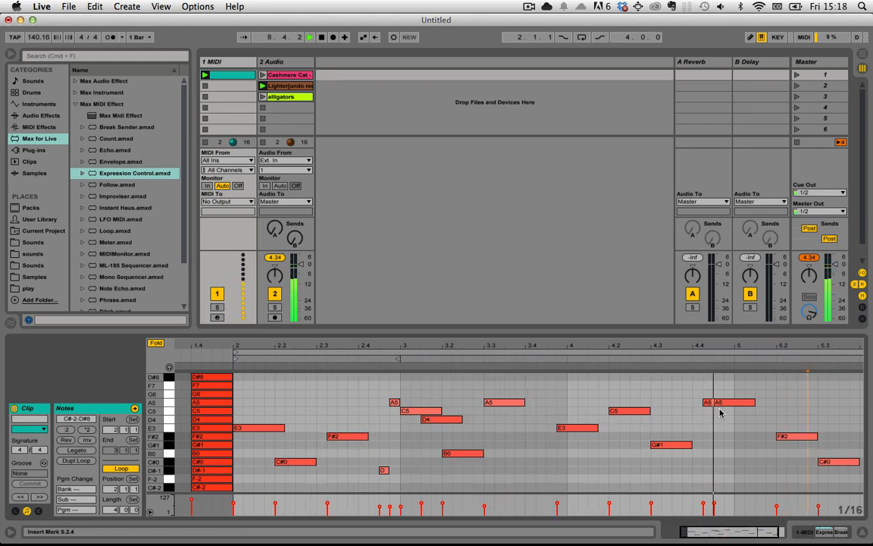
- Delete the C5 note at bar 3, and lower the A5 notes at 4.4.2 to E3 and at 3.3 to F#2
drag(707, 403, 709, 428)
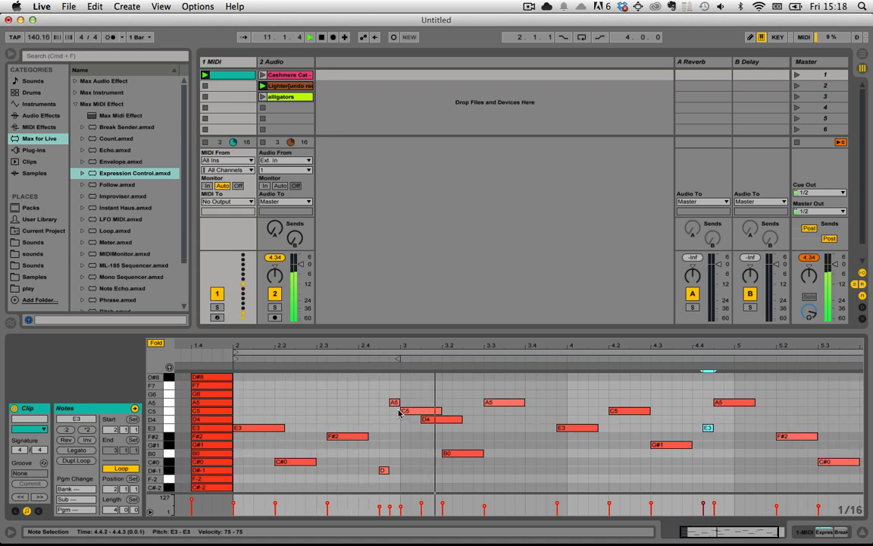
click(402, 411)
key(Delete)
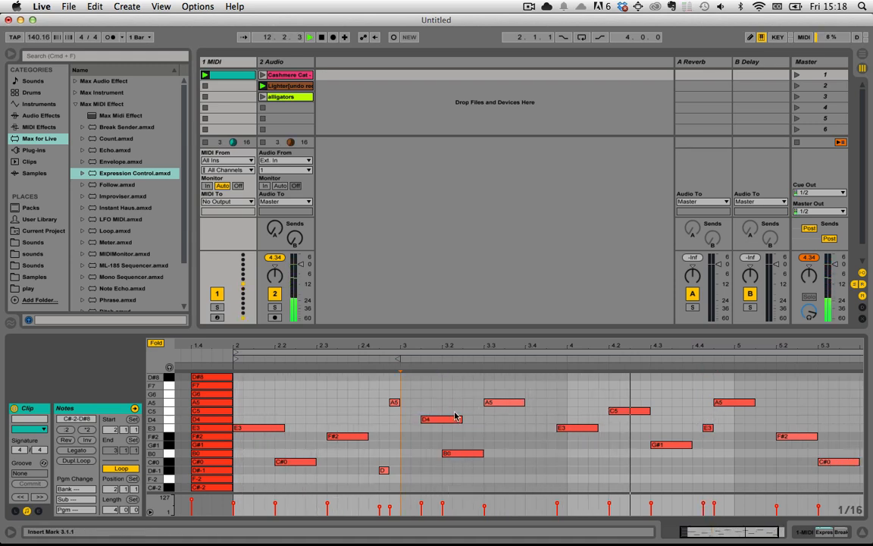
drag(501, 402, 502, 440)
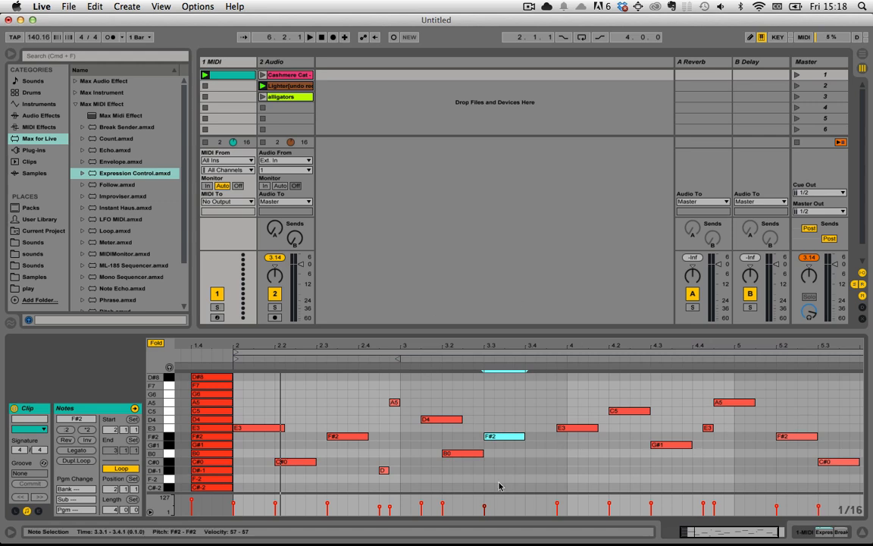
- Create an empty MIDI clip in the second slot of the 1 MIDI track
key(shift+Tab)
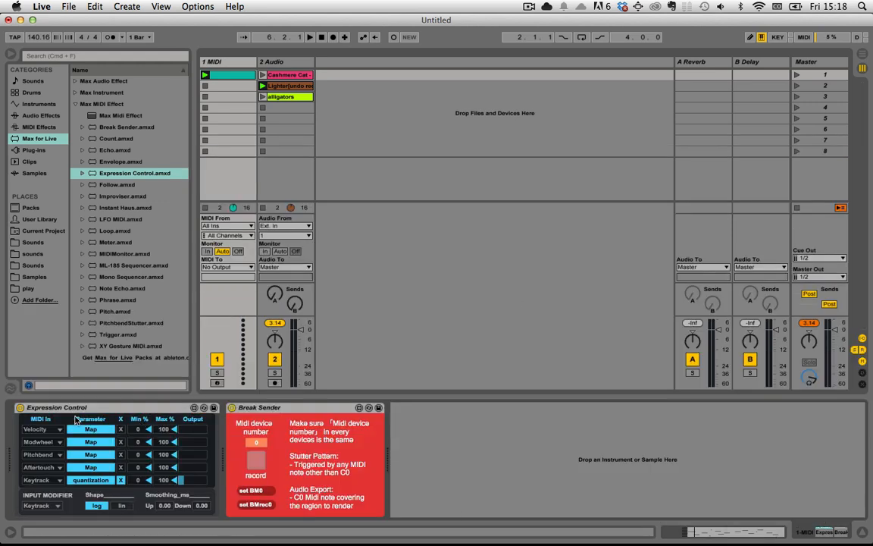
double_click(232, 85)
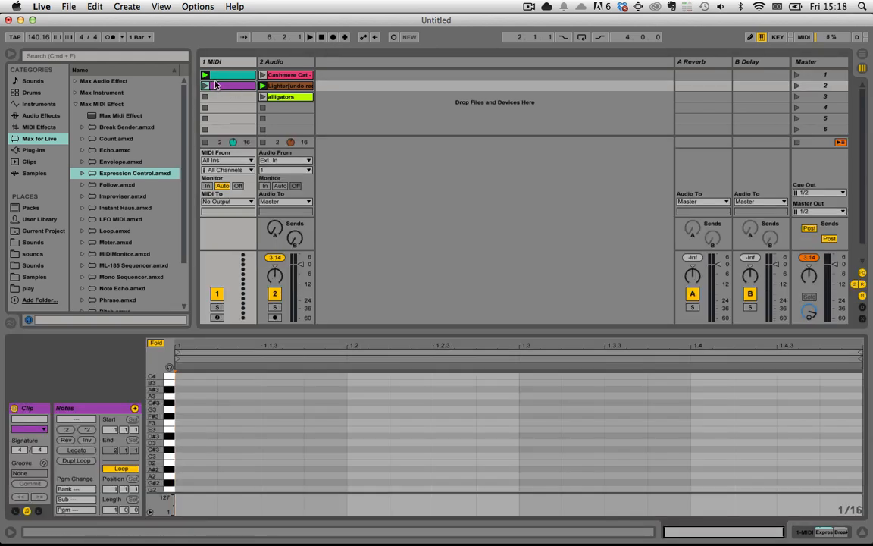
click(220, 76)
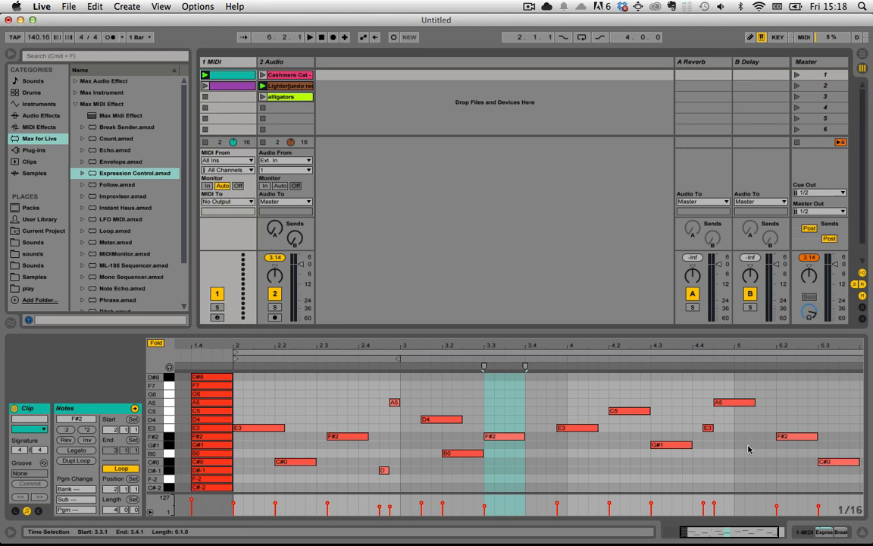
- Insert the Envelope device before Expression Control on the MIDI track and turn Expression Control off
key(shift+Tab)
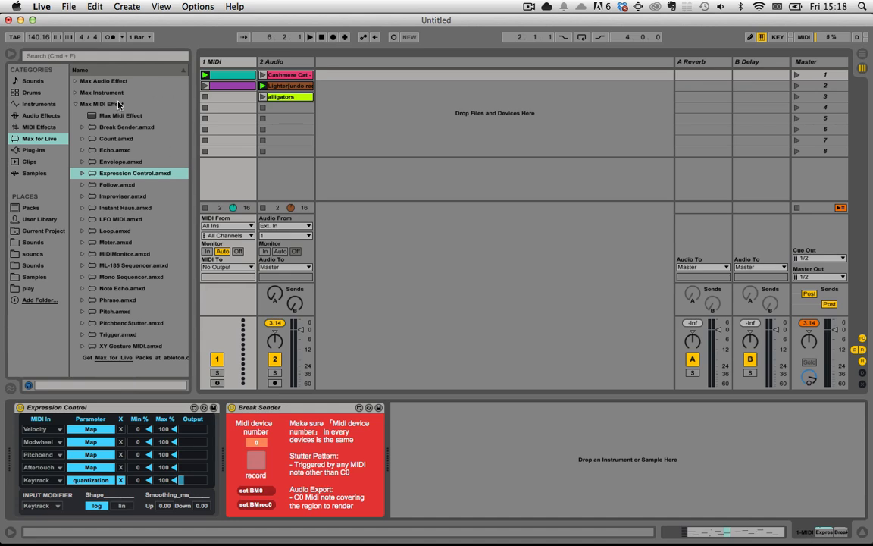
click(106, 162)
drag(44, 376, 13, 413)
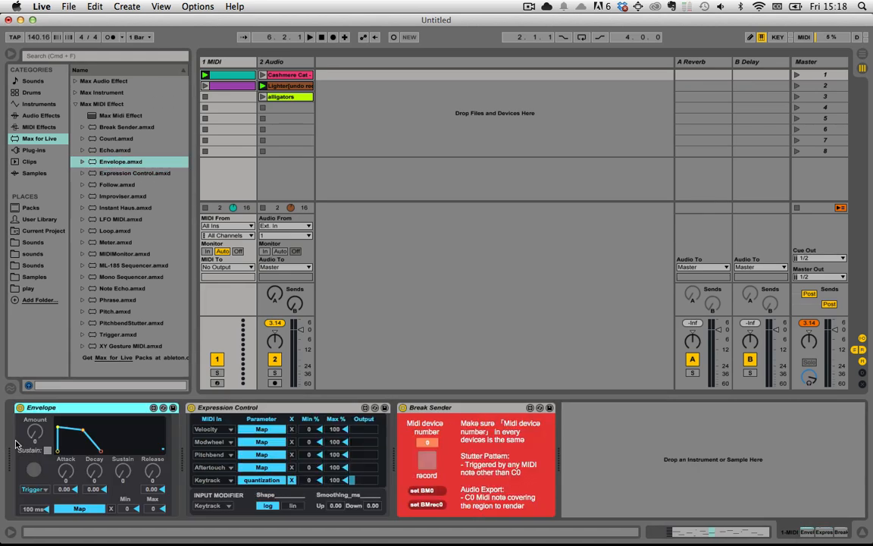
click(192, 408)
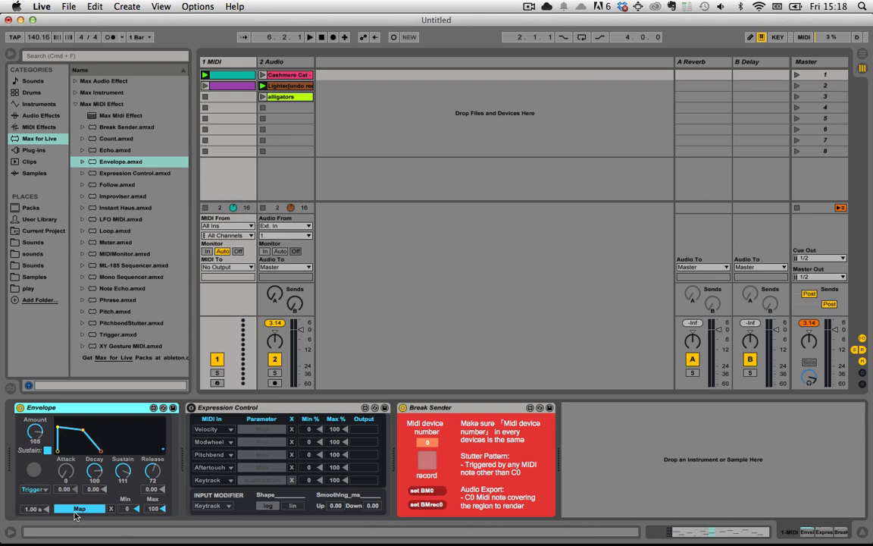
- Map the Envelope to Break Machine's τ dial on the 2 Audio track
click(291, 65)
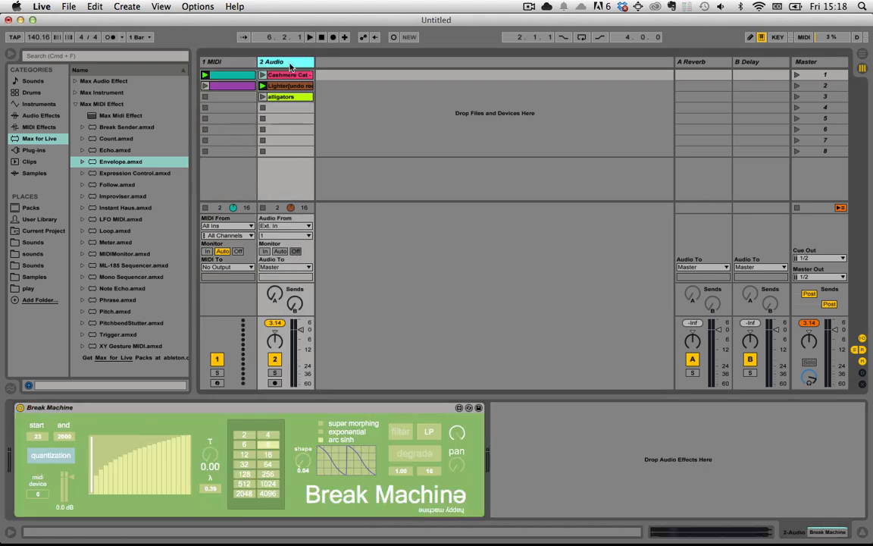
click(213, 457)
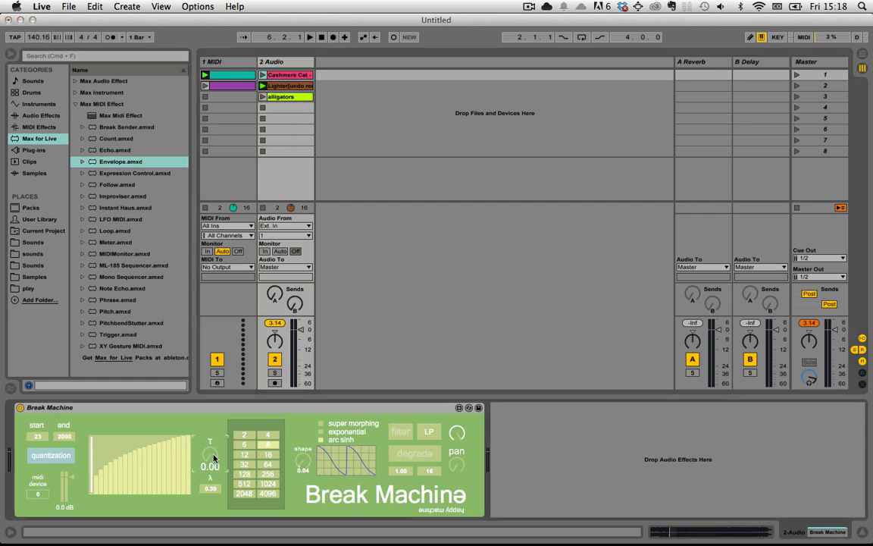
click(235, 62)
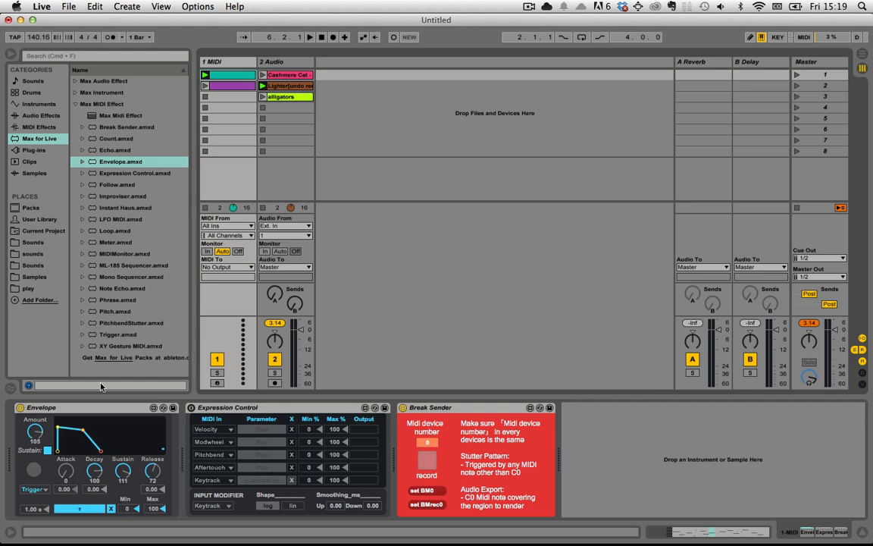
- Turn off Fold in the second MIDI clip, draw an A#3 note from 1 to 1.3, and play briefly
click(230, 87)
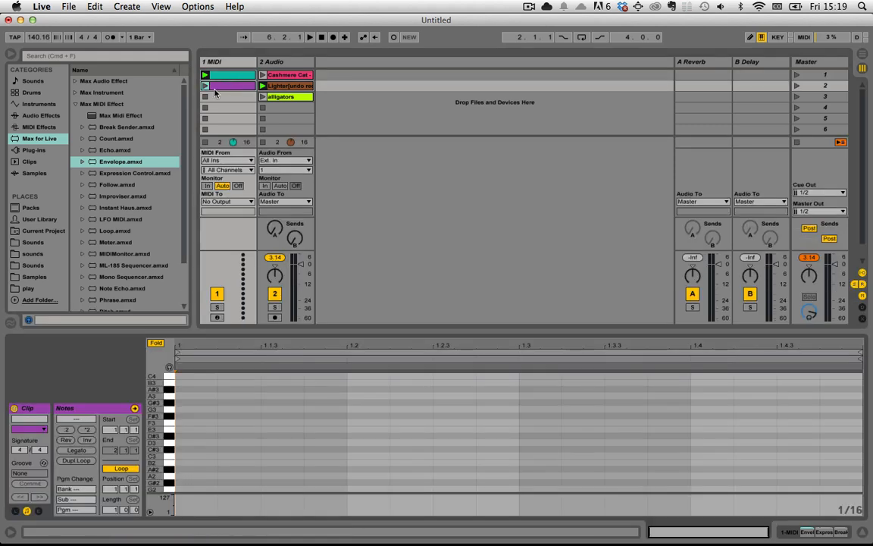
click(156, 344)
double_click(197, 396)
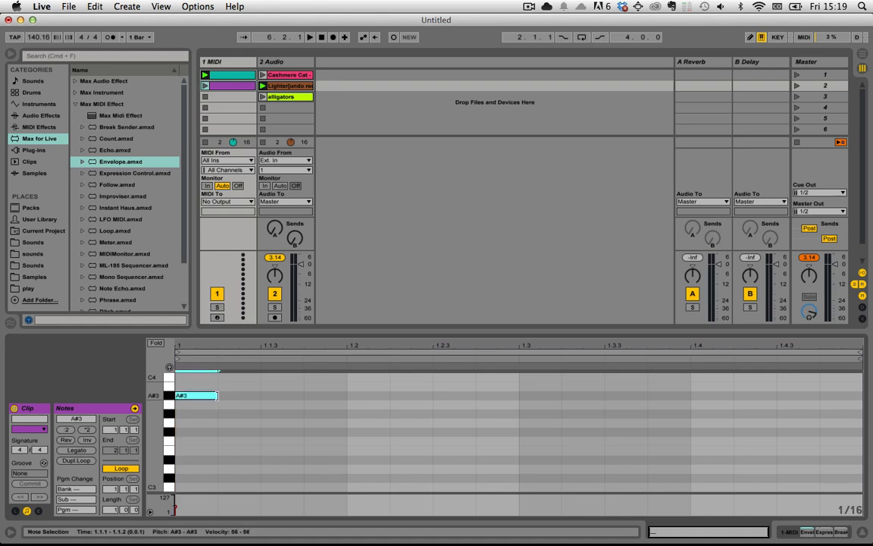
drag(218, 396, 523, 422)
key(space)
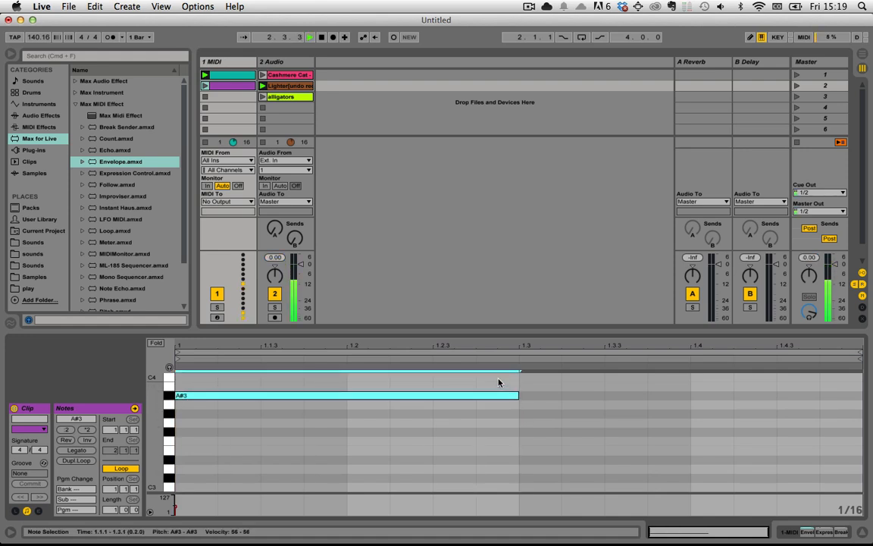
key(space)
- Add a G#3 note from 1.4 to the end of the bar and launch the second MIDI clip
double_click(539, 415)
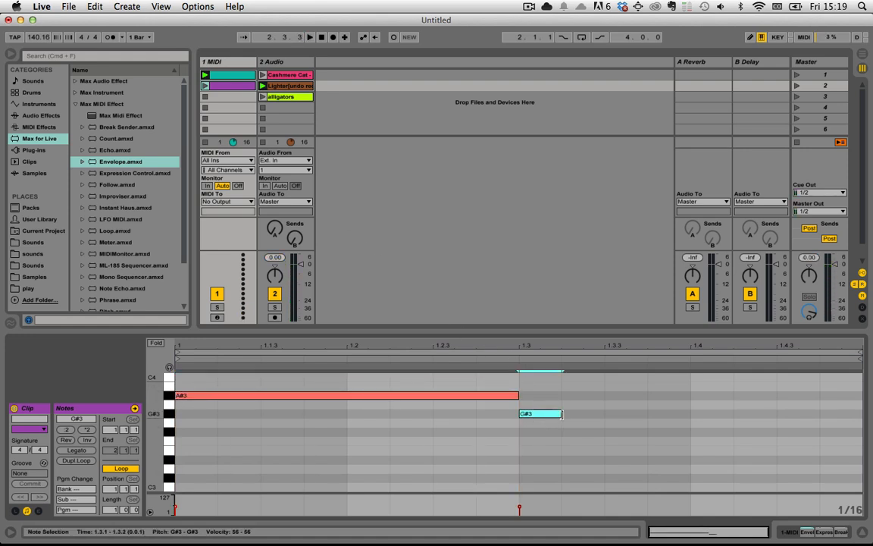
drag(558, 414, 862, 413)
key(space)
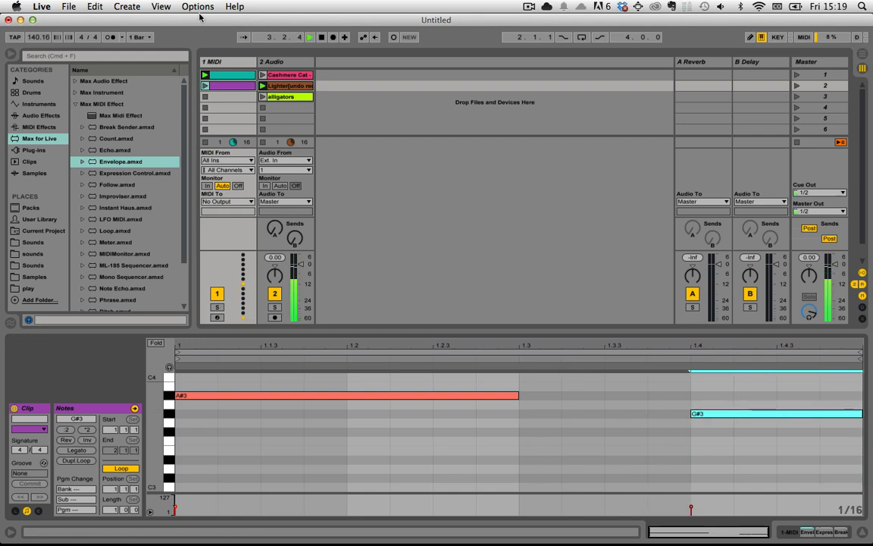
click(205, 86)
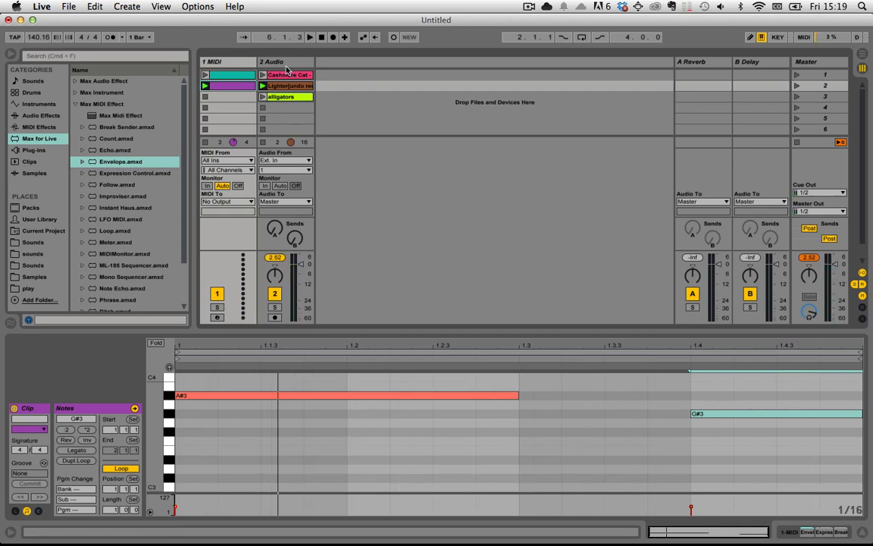
- Set the Envelope's amount to 127, turn its Sustain switch off, set the time to 7.16 s, and audition it
click(809, 534)
key(space)
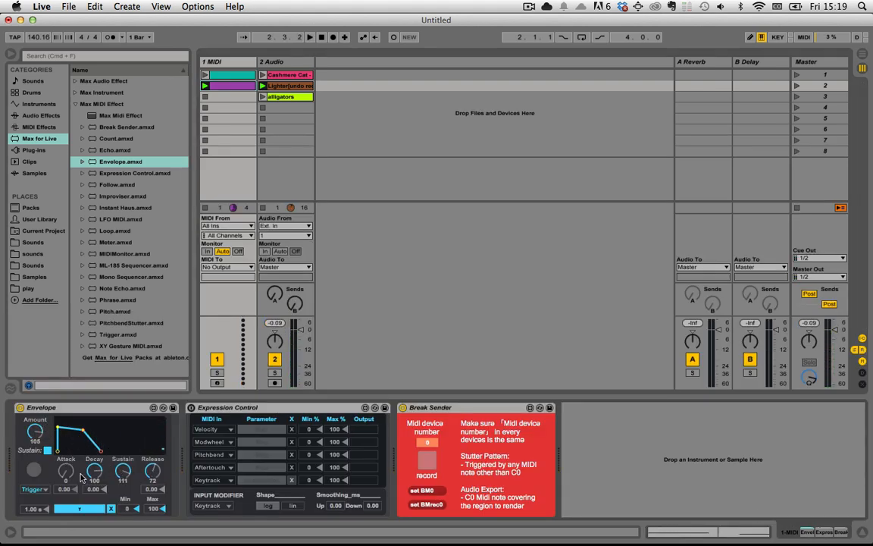
drag(44, 438, 43, 421)
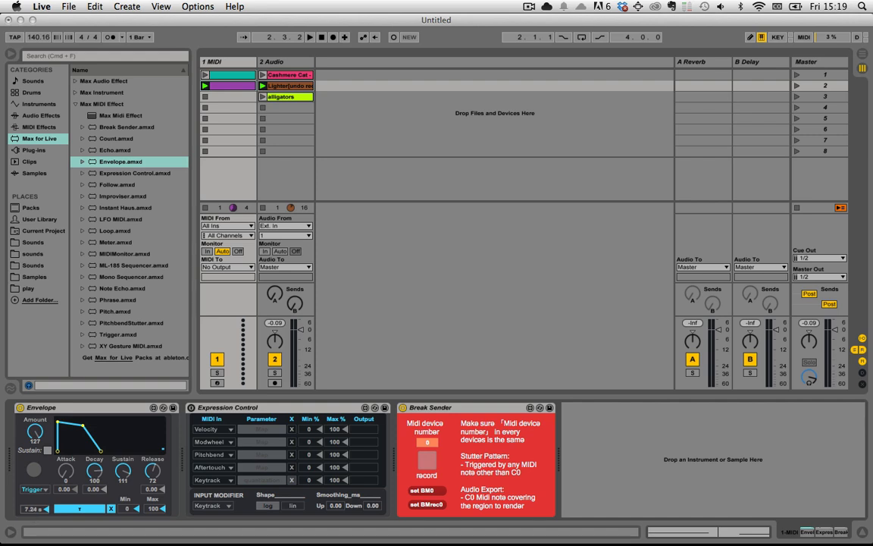
key(space)
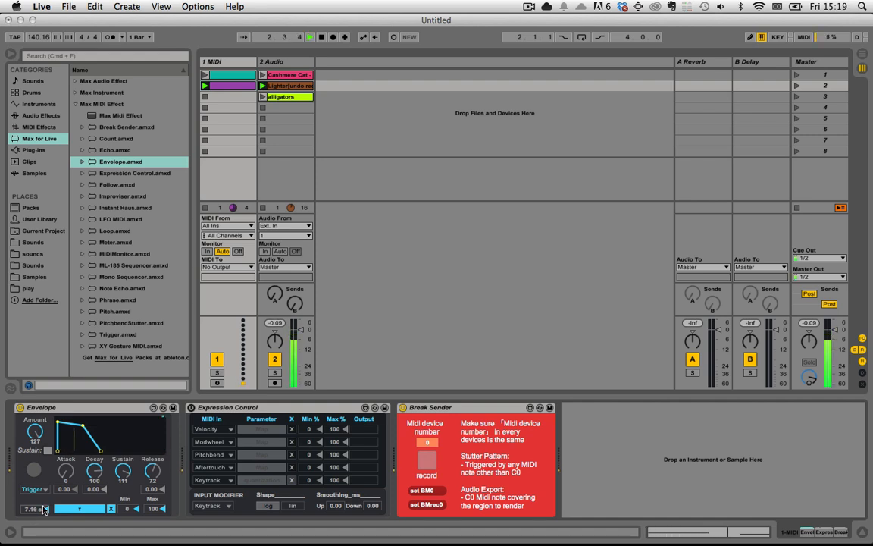
key(space)
- Set the Envelope's sustain to 0 and its decay curve to 0.54, auditioning the changes
drag(125, 471, 125, 524)
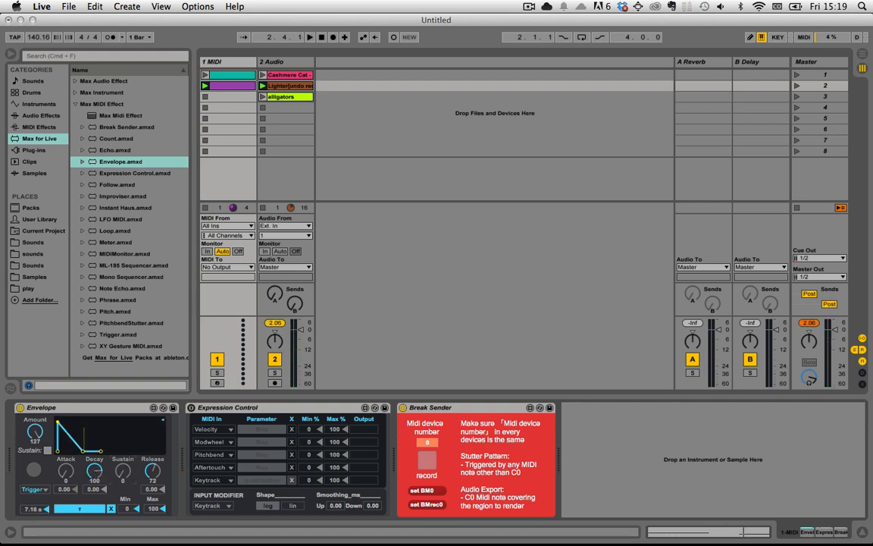
key(space)
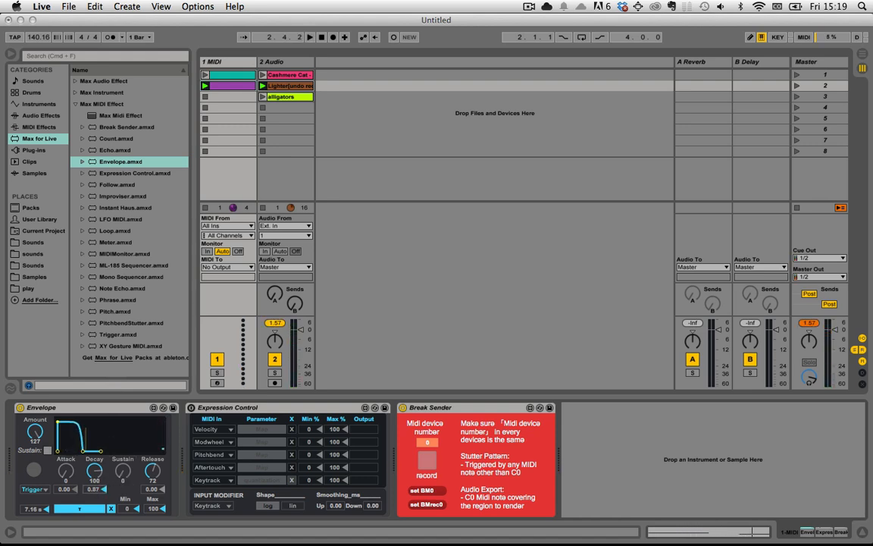
drag(98, 488, 98, 481)
key(space)
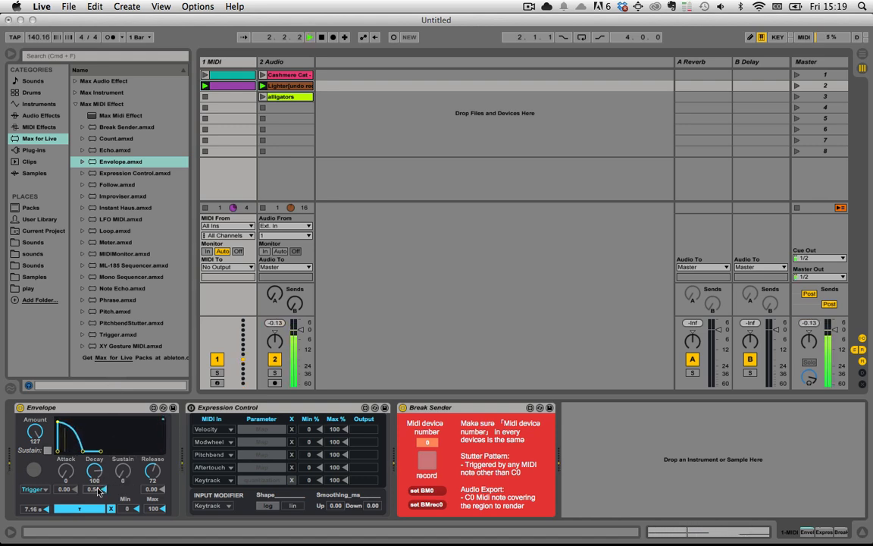
key(space)
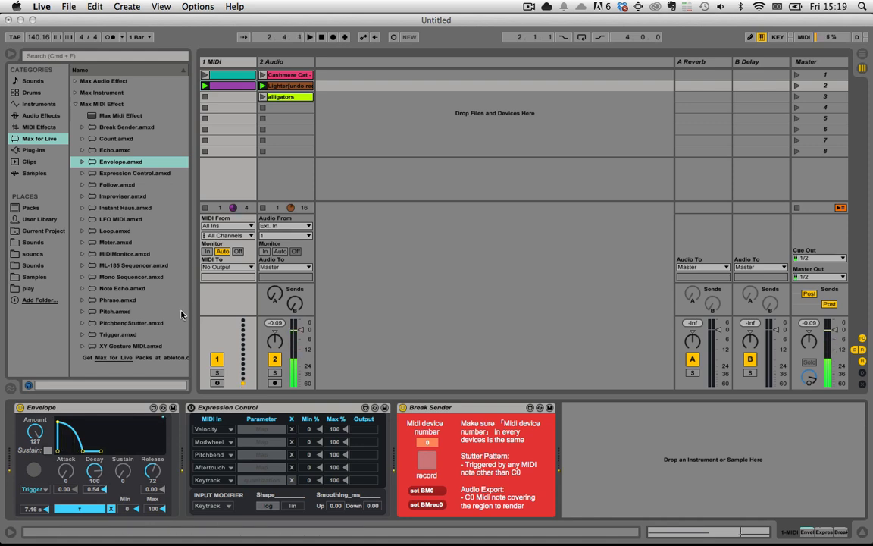
- Switch Break Machine's mode from quantization to exponential and play the result
click(288, 63)
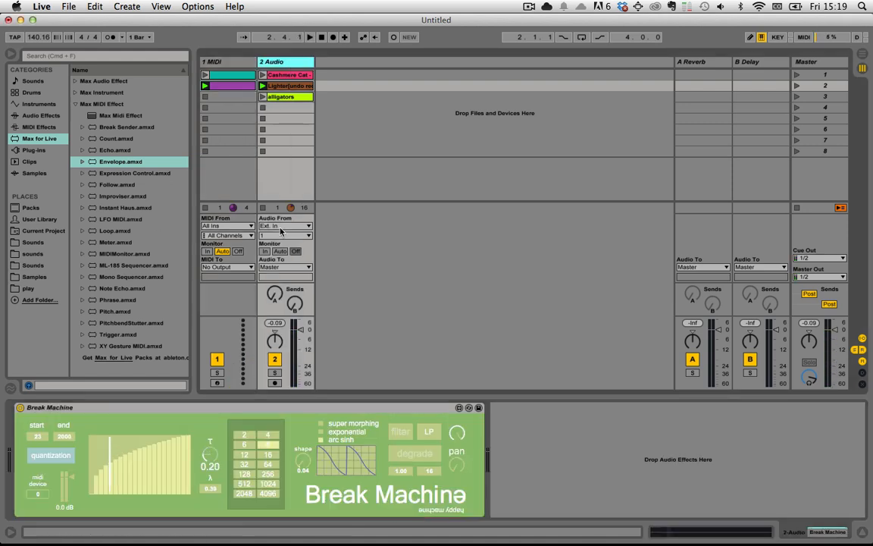
click(60, 457)
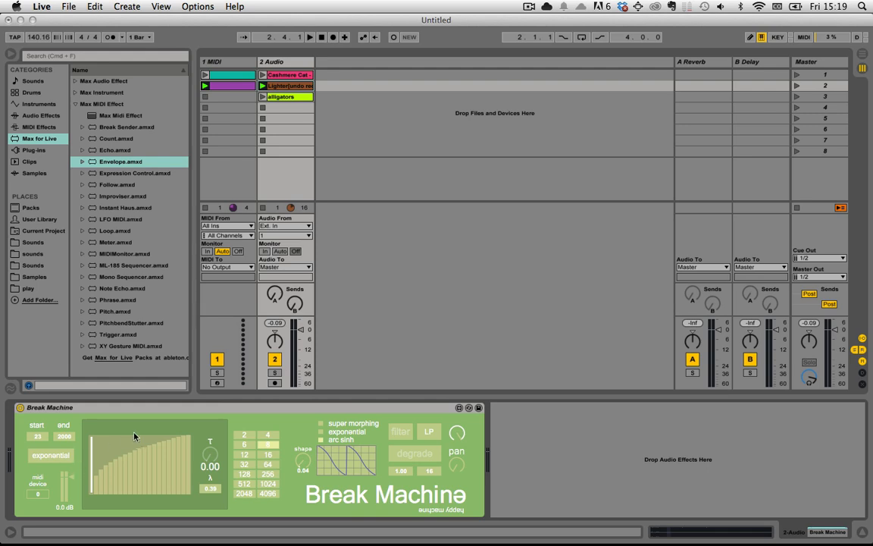
key(space)
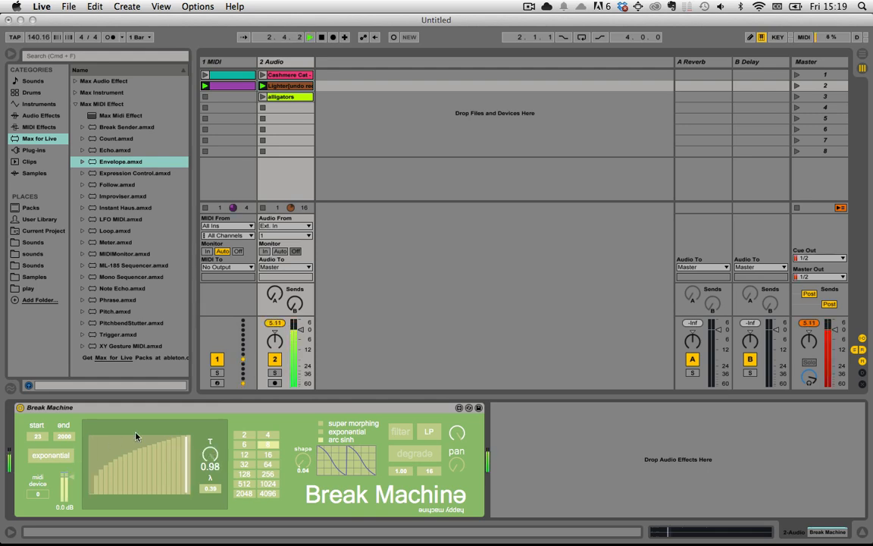
- During playback, set the Envelope's decay to 92 with a curve of -0.24 and its amount to 126
click(222, 85)
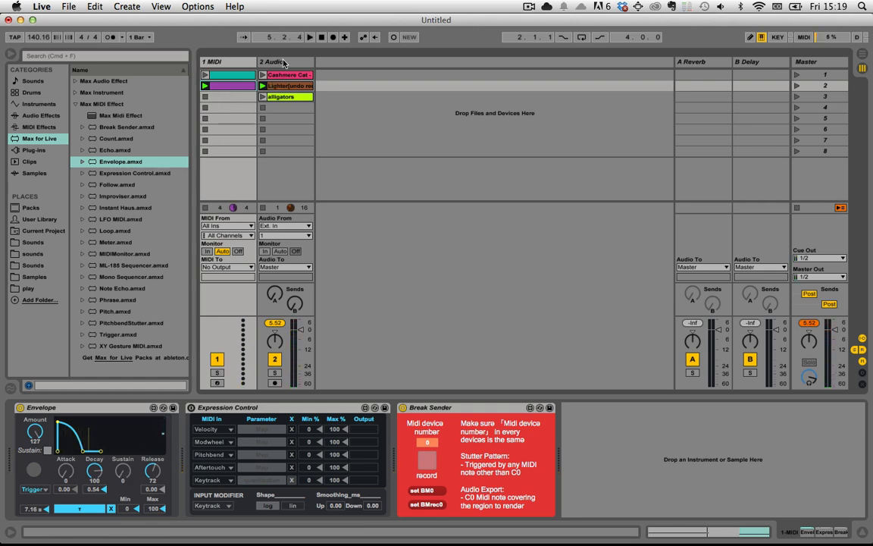
click(282, 62)
click(213, 60)
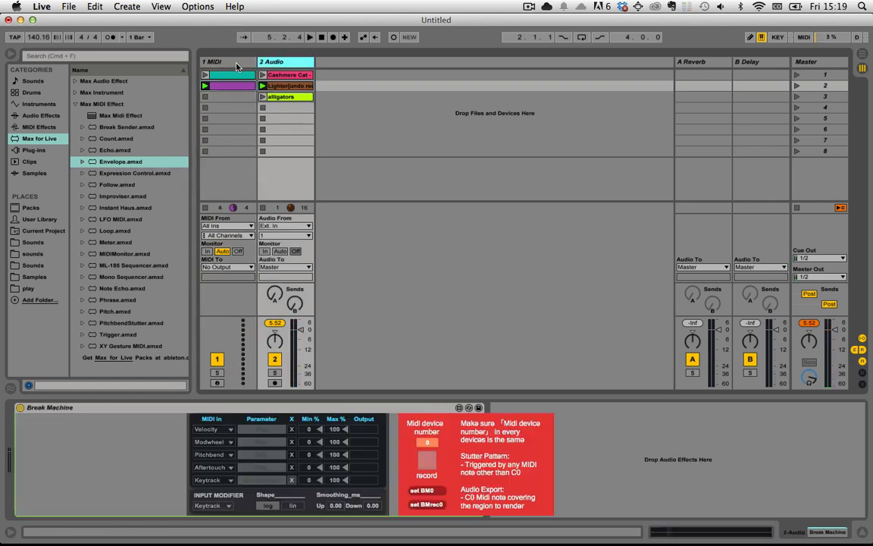
key(space)
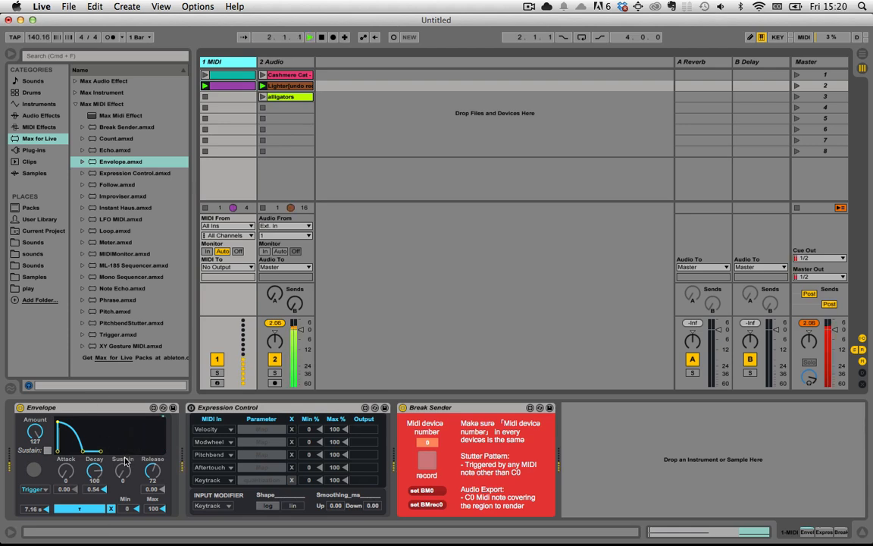
drag(94, 470, 96, 495)
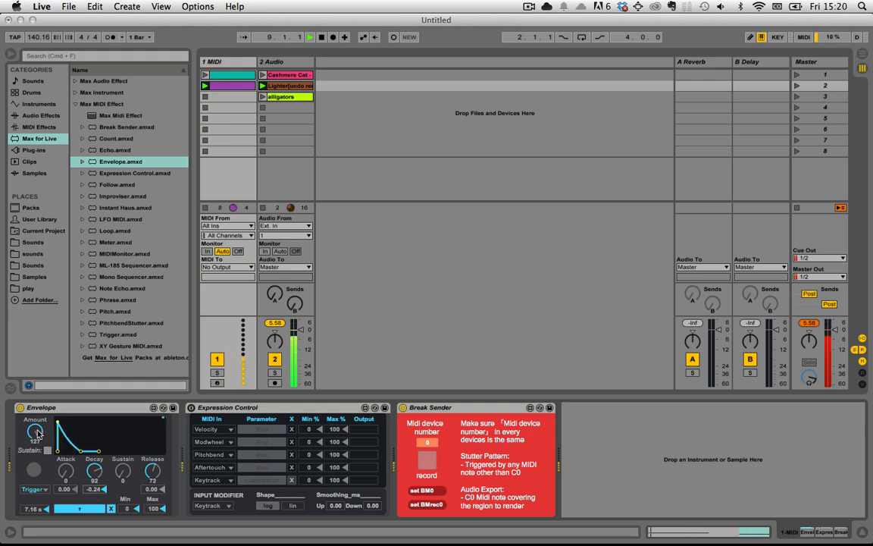
mouse_move(35, 431)
mouse_down()
mouse_move(34, 464)
mouse_move(34, 425)
mouse_up()
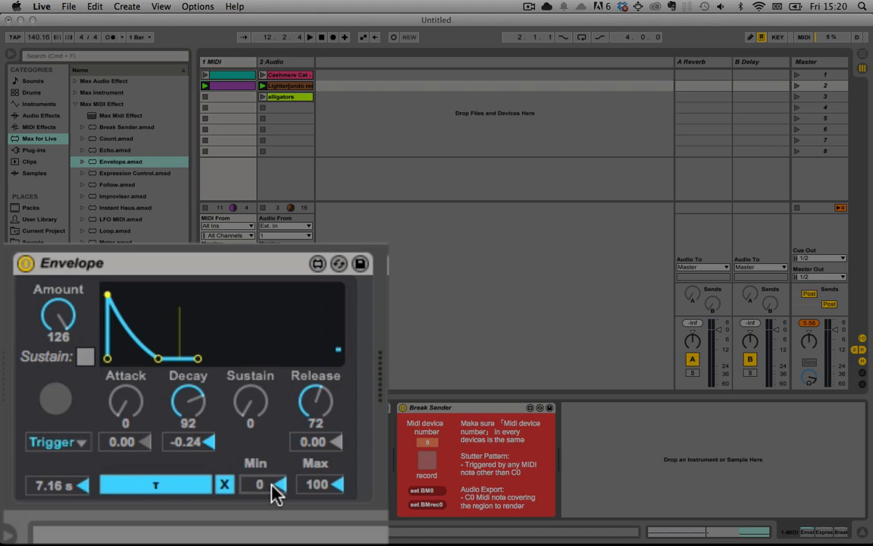
- Invert the Envelope's τ mapping by setting Min to 100 and Max to 0, and play the result
drag(133, 510, 133, 503)
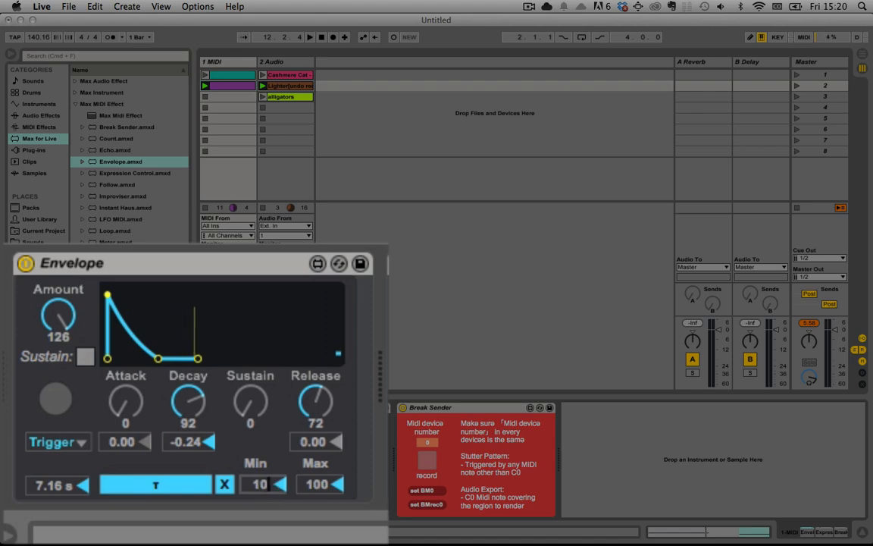
text(0)
click(307, 488)
text(0)
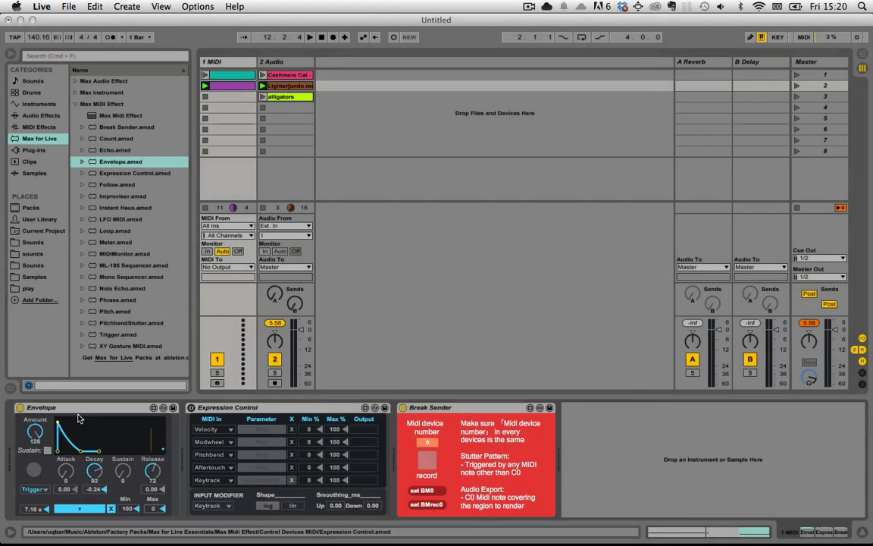
key(space)
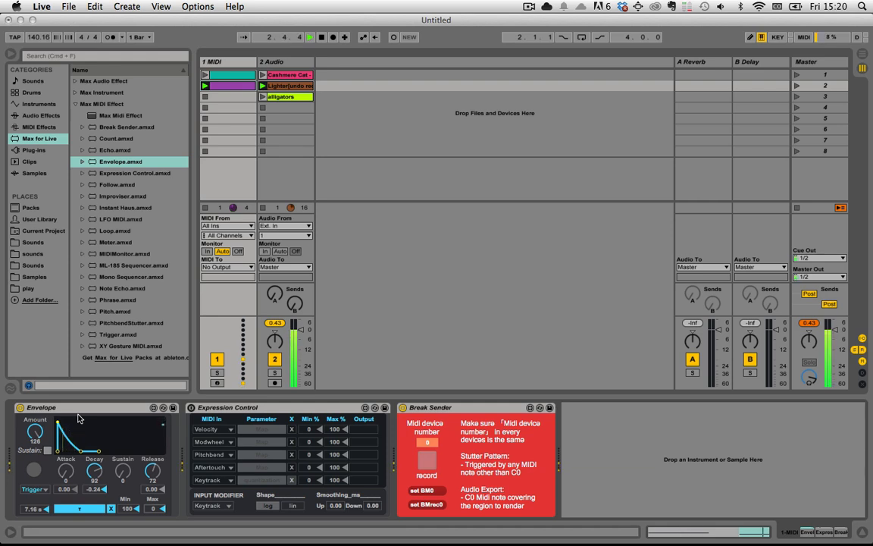
- Delete the G#3 note from the purple clip on the 1 MIDI track
double_click(227, 86)
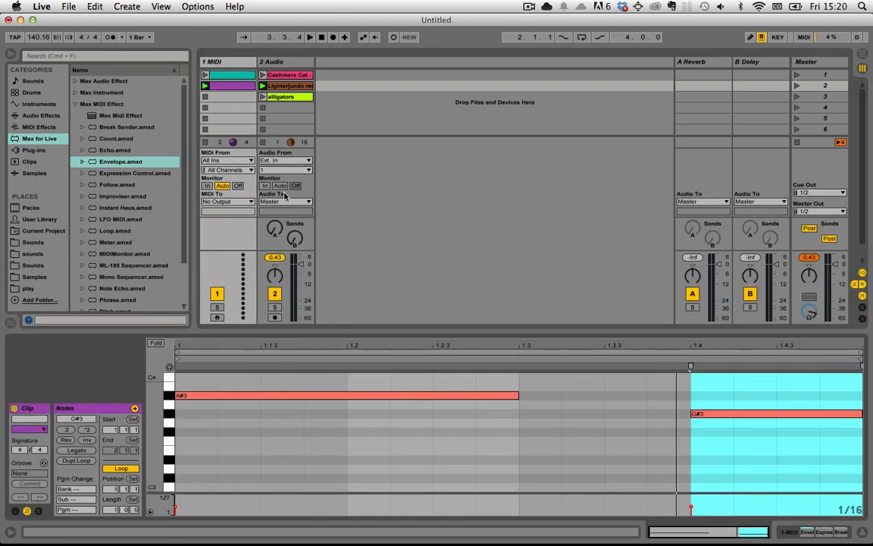
click(722, 414)
key(Delete)
- Audition the A#3 note extended to the full bar, and shorten it back to end at 1.3
drag(519, 396, 852, 413)
key(space)
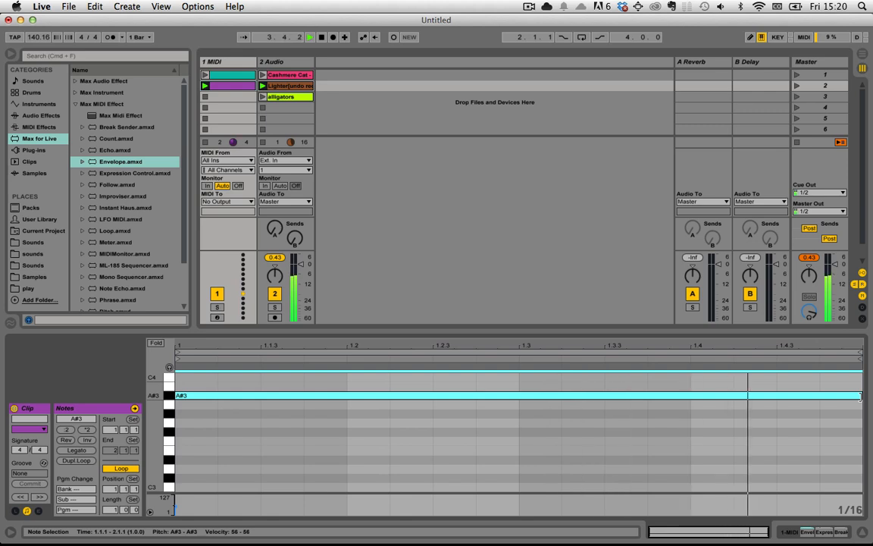
drag(861, 396, 519, 400)
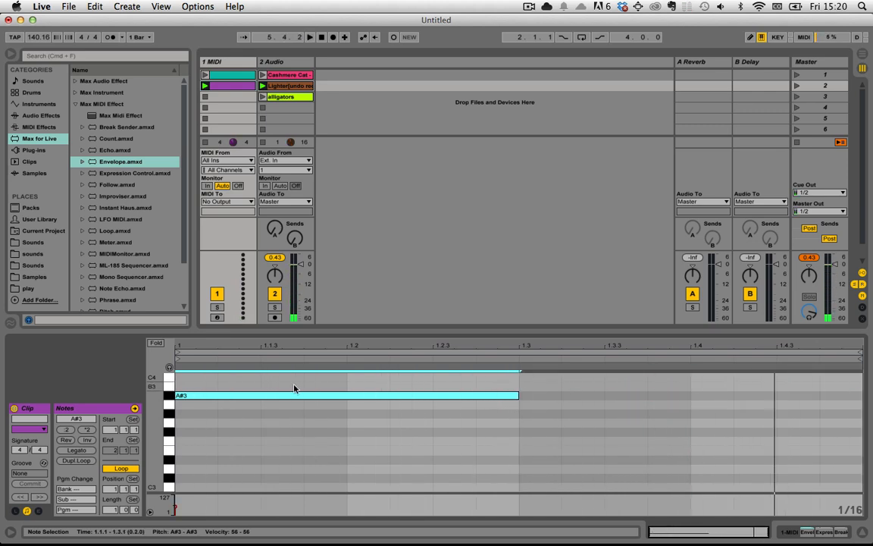
- Bring up the Break Machine device on the 2 Audio track
click(244, 88)
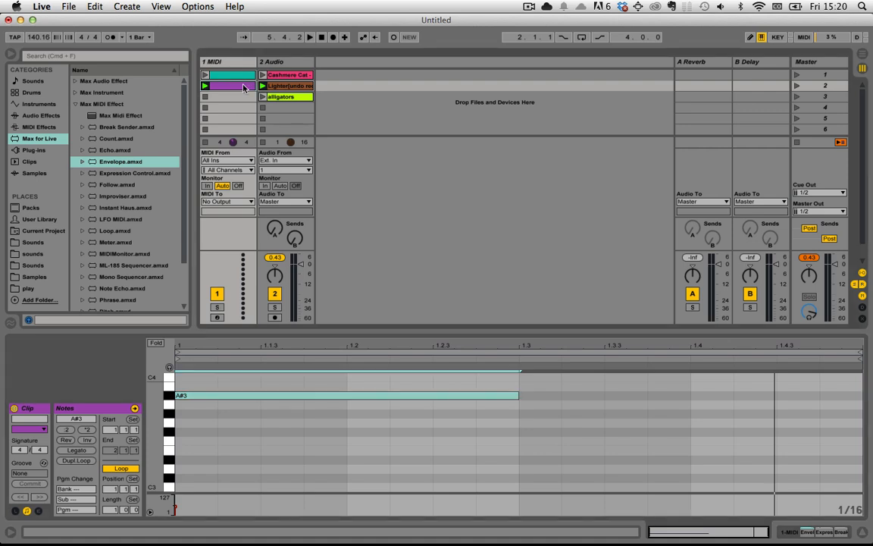
double_click(244, 88)
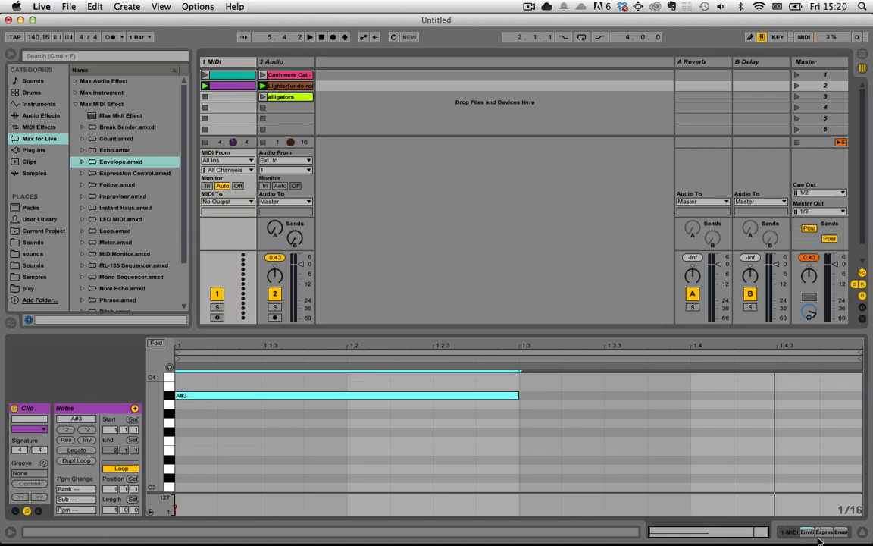
click(226, 63)
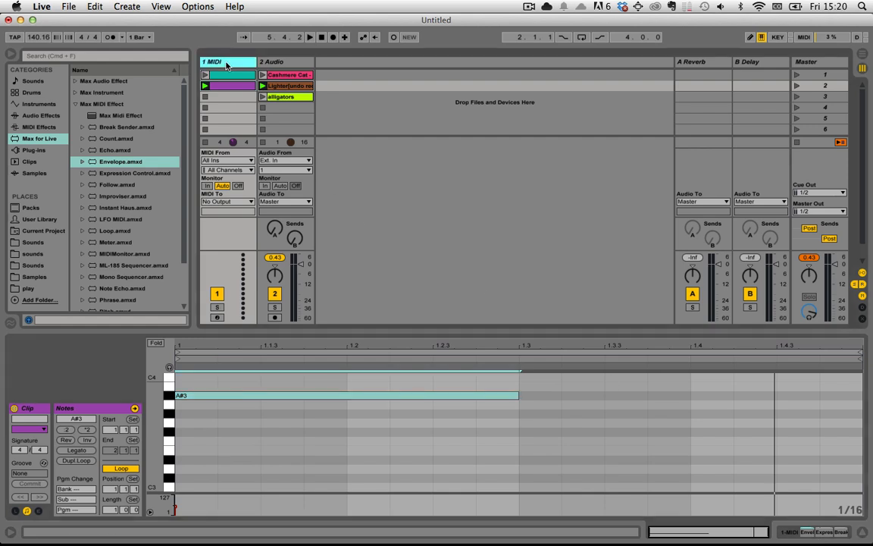
click(301, 64)
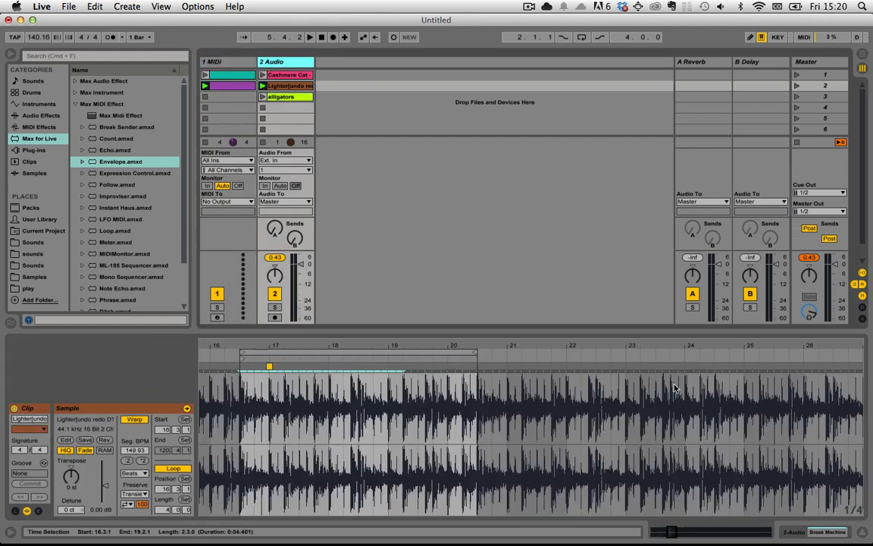
click(812, 530)
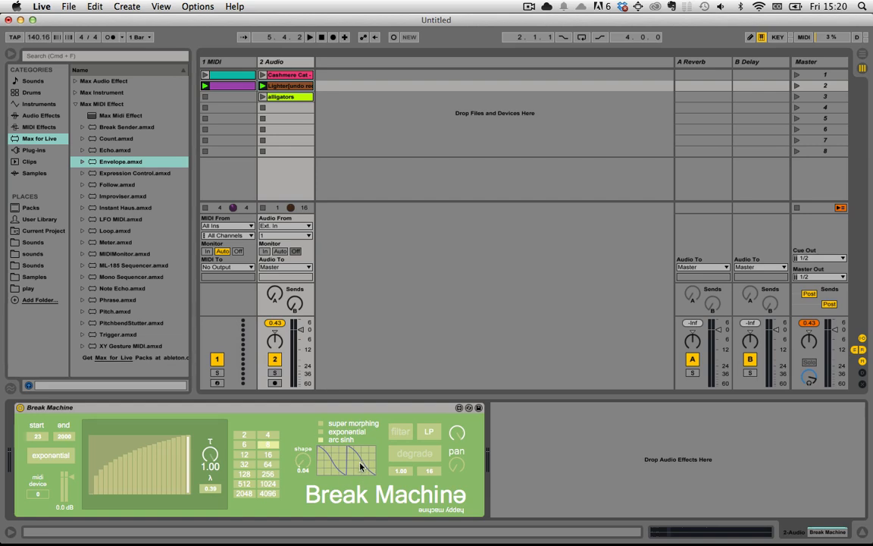